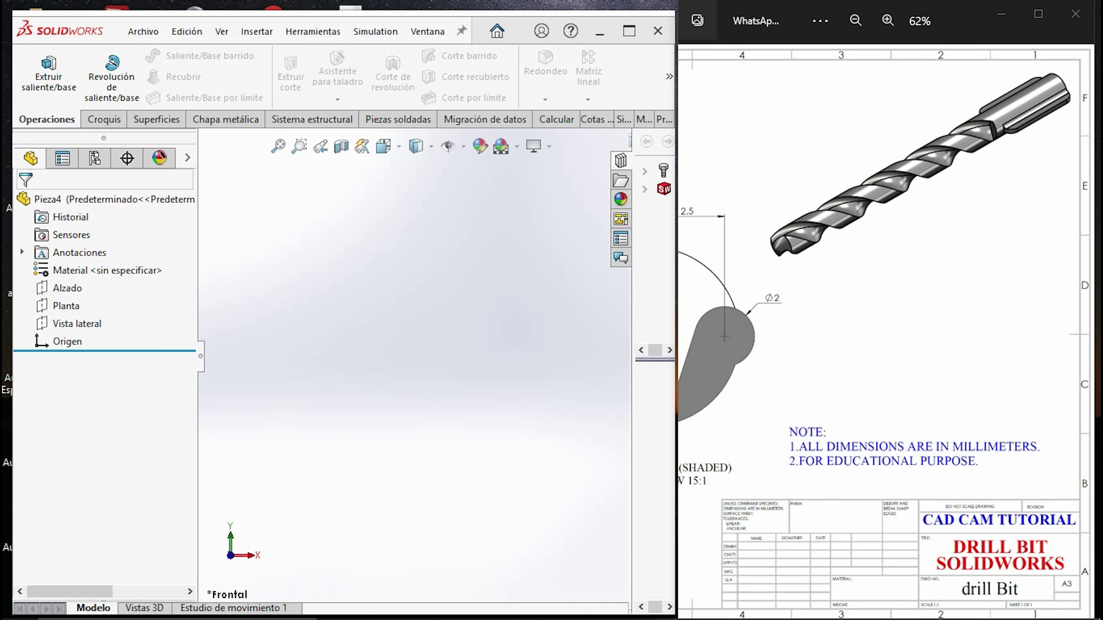
# - Start a new sketch on the Alzado plane
pyautogui.click(70, 288)
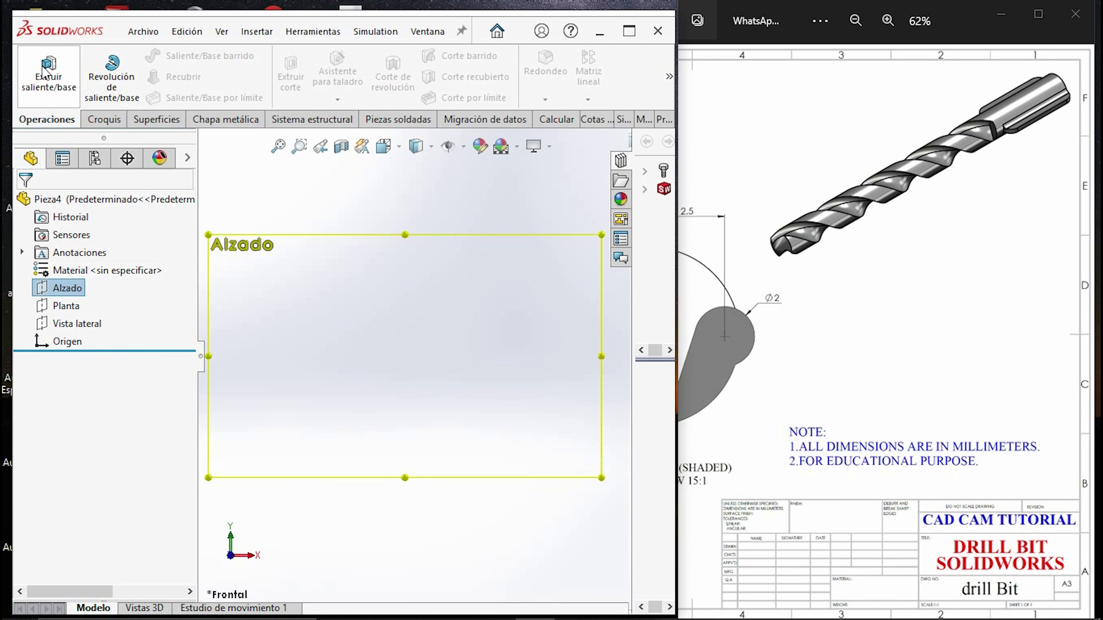
pyautogui.click(111, 119)
pyautogui.click(37, 65)
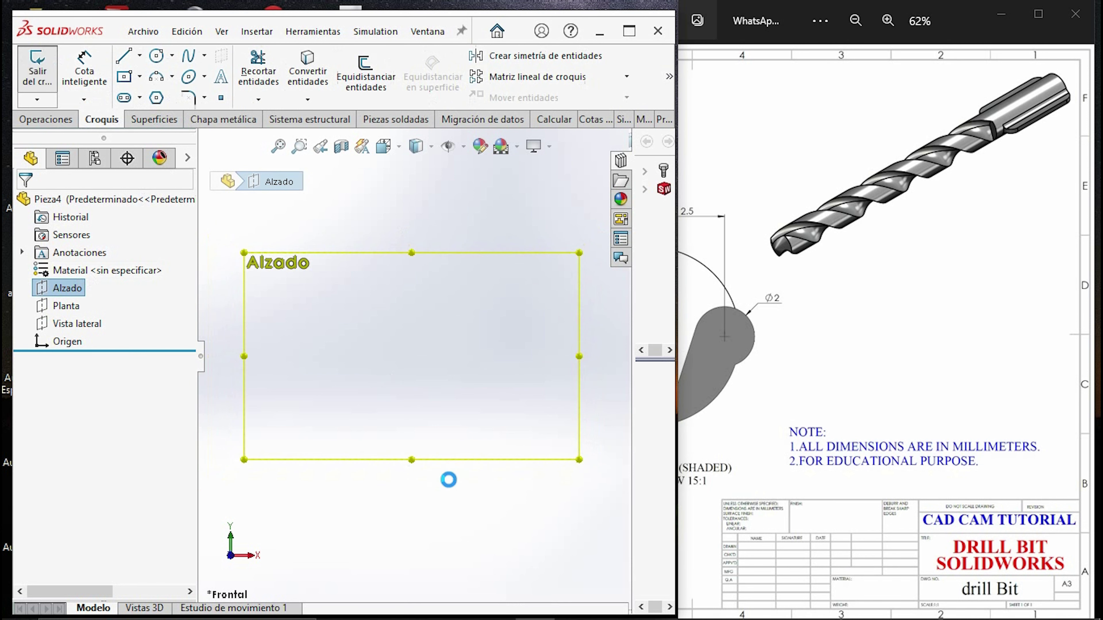
pyautogui.moveTo(738, 325); pyautogui.dragTo(956, 332)
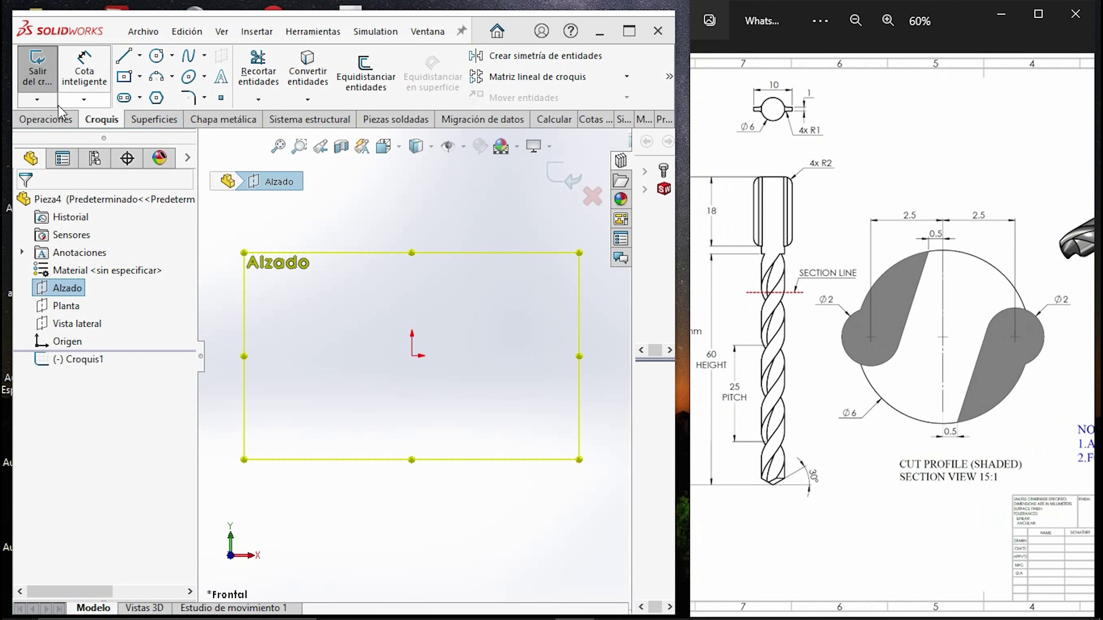
# - Draw a circle centred on the origin and dimension its diameter to 6 mm
pyautogui.click(156, 55)
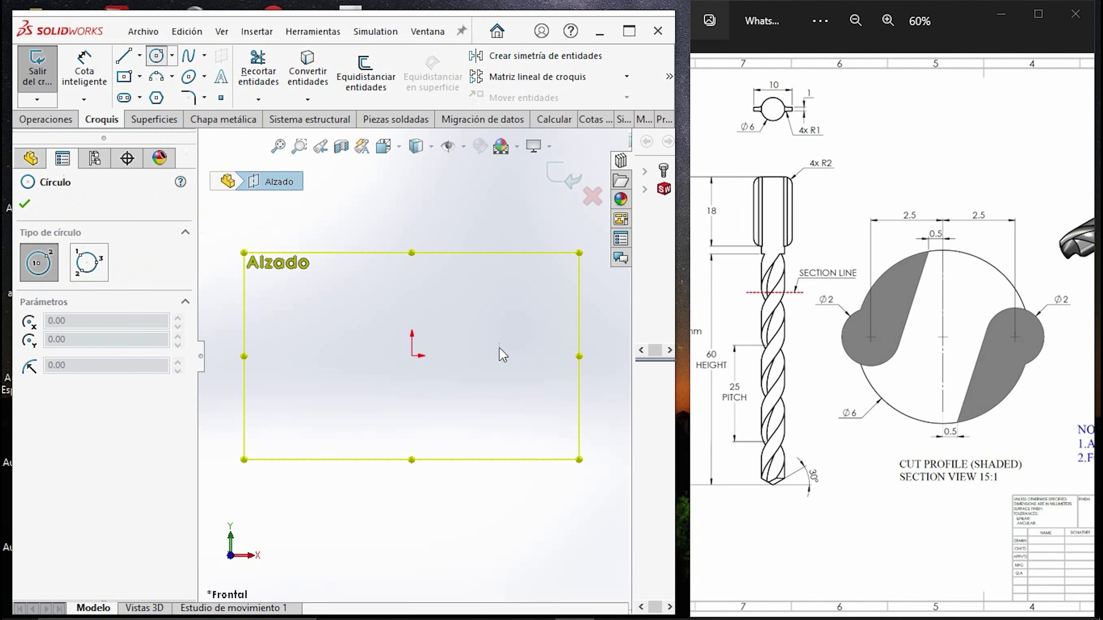
pyautogui.click(411, 356)
pyautogui.click(476, 405)
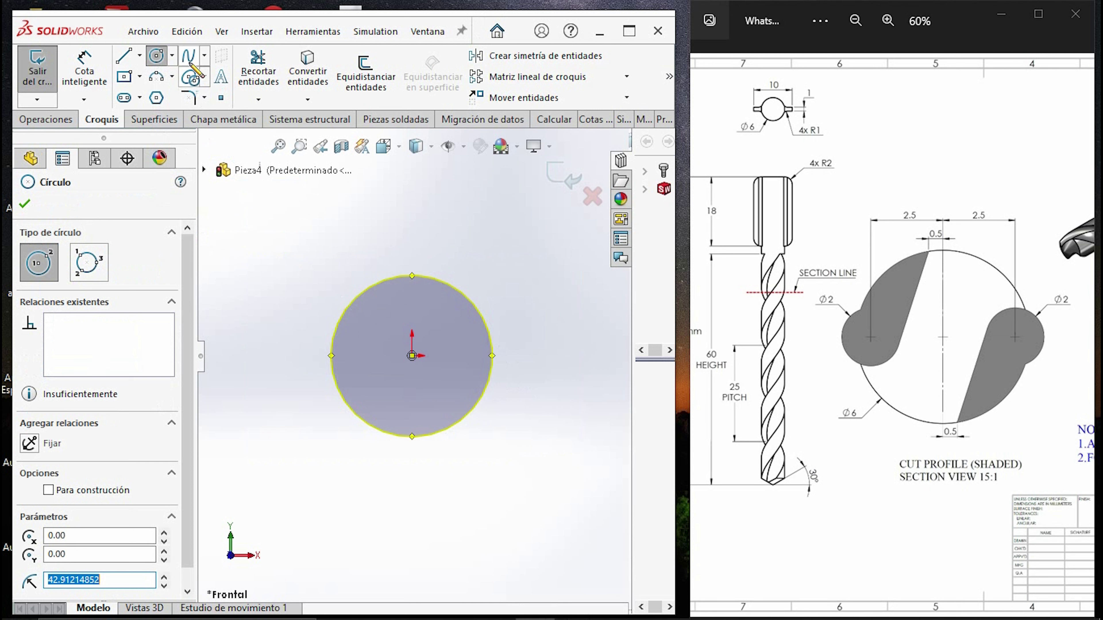
pyautogui.click(84, 67)
pyautogui.click(436, 282)
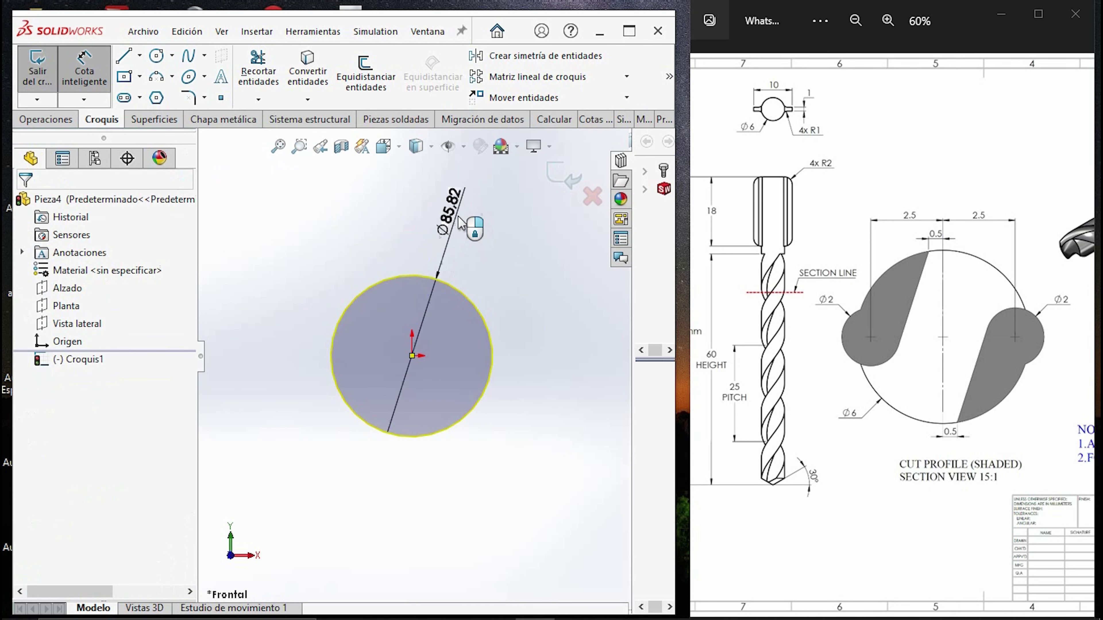
pyautogui.click(459, 217)
pyautogui.write('6')
pyautogui.press('Return')
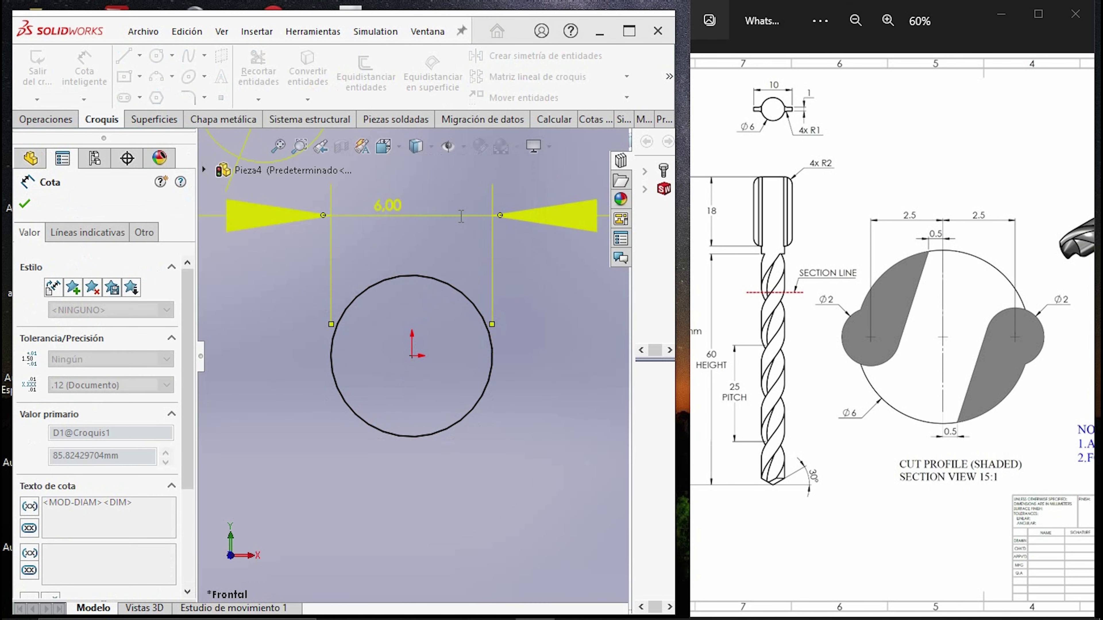
pyautogui.click(46, 119)
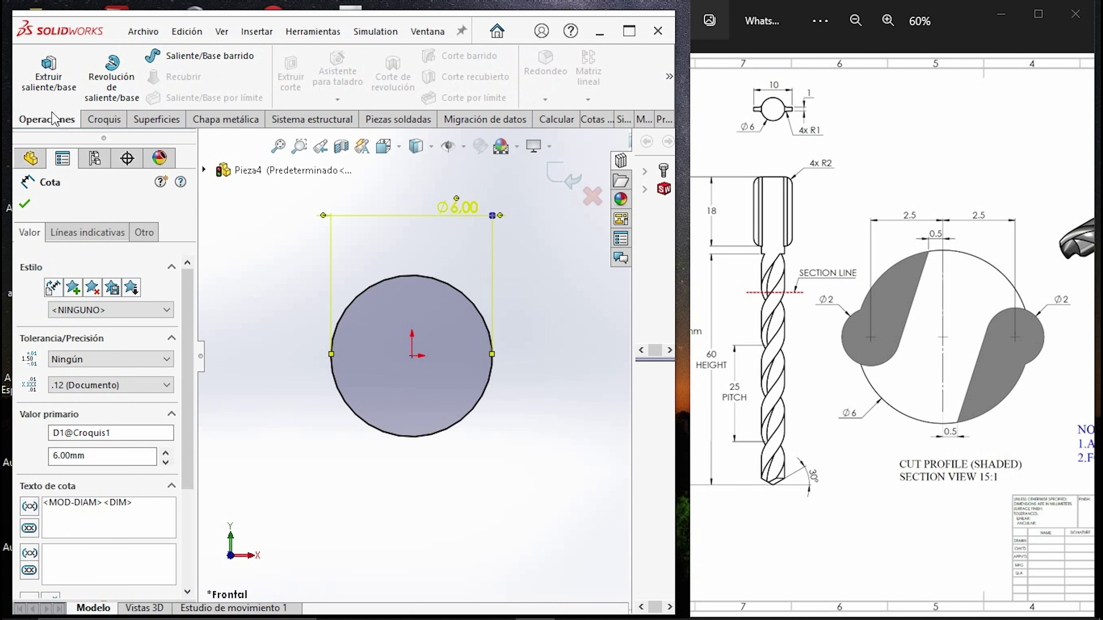
# - Extrude the Ø6 circle 80 mm deep into the solid rod Saliente-Extruir1
pyautogui.moveTo(772, 305); pyautogui.dragTo(874, 306)
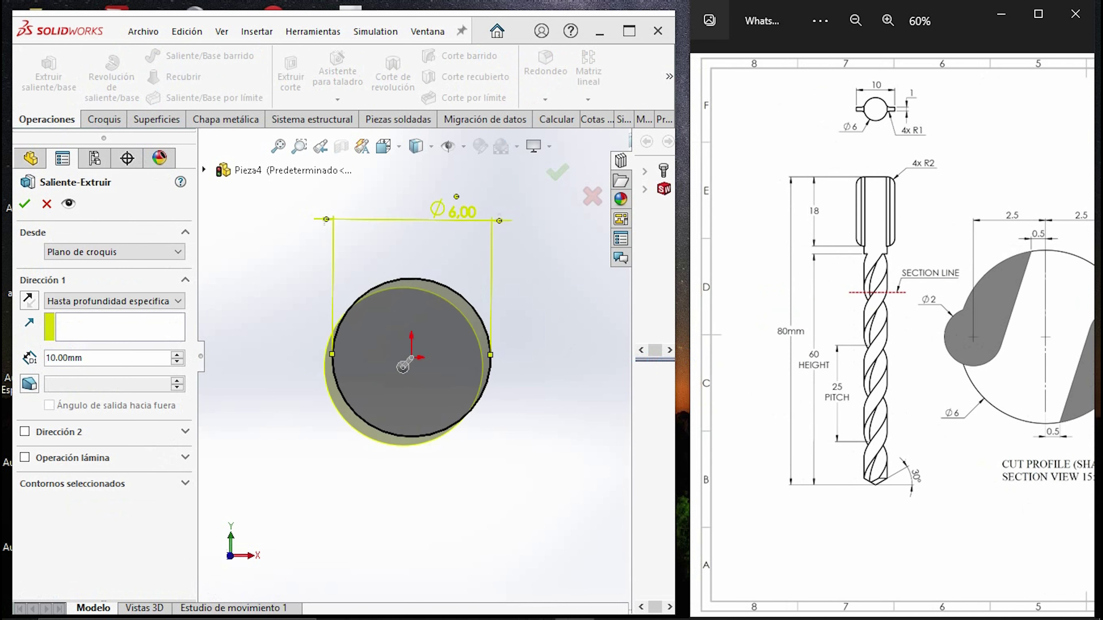
pyautogui.doubleClick(55, 359)
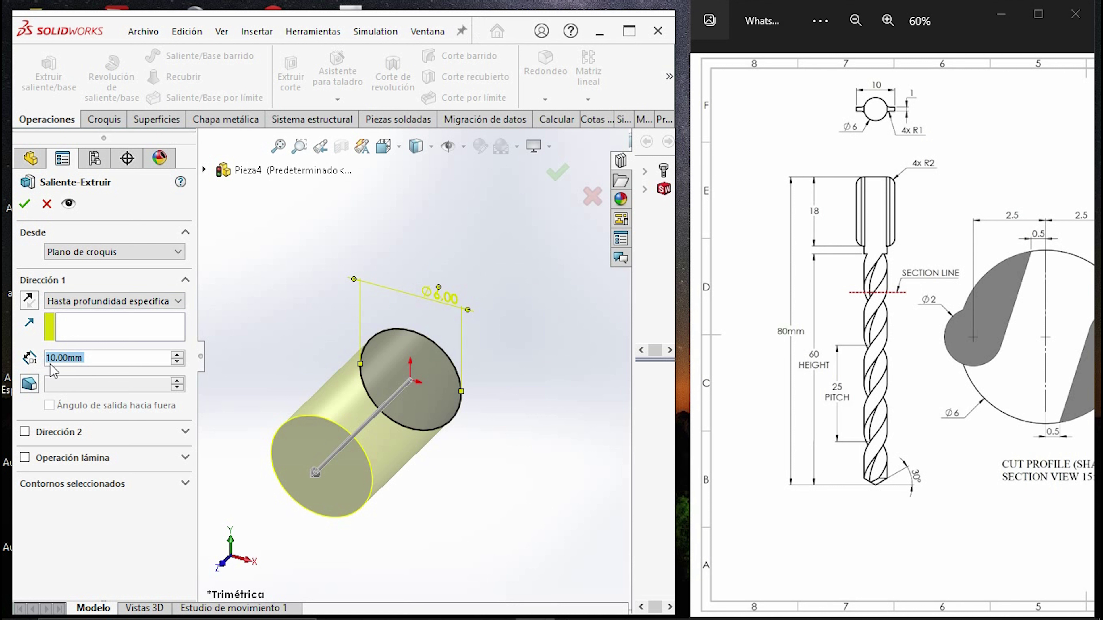
pyautogui.write('80.00mm')
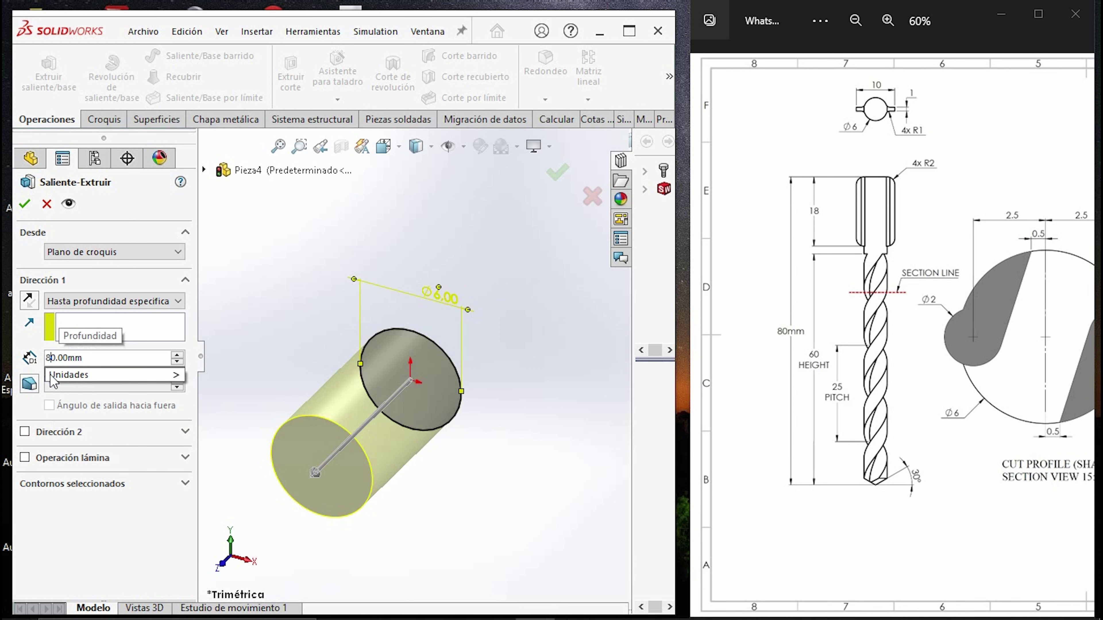
pyautogui.press('Return')
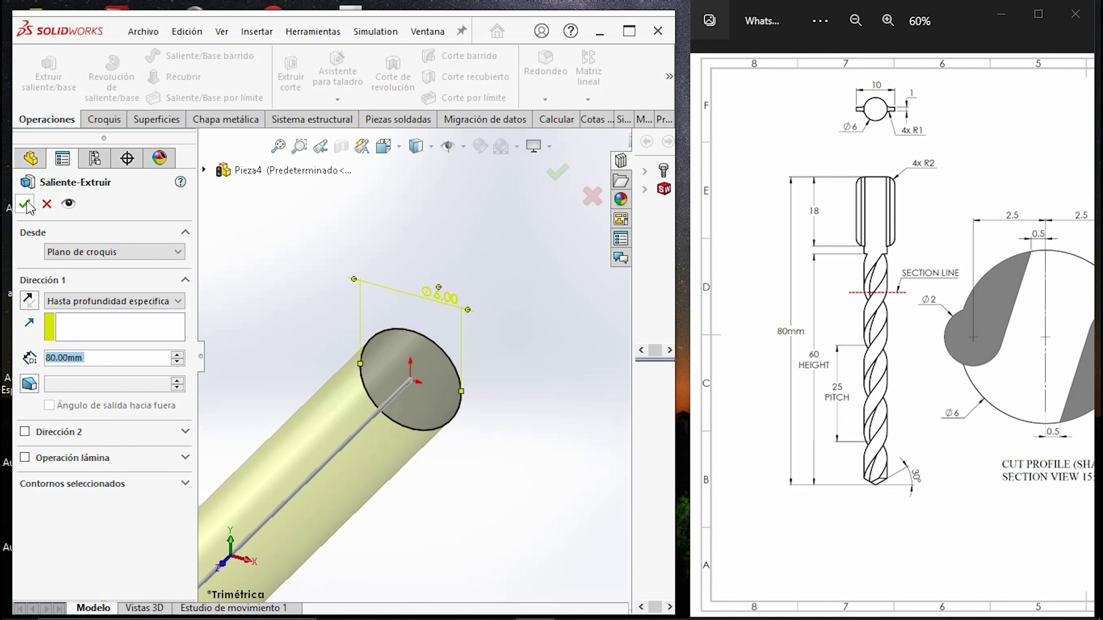
pyautogui.click(25, 204)
pyautogui.scroll(3, 424, 419)
pyautogui.scroll(2, 423, 418)
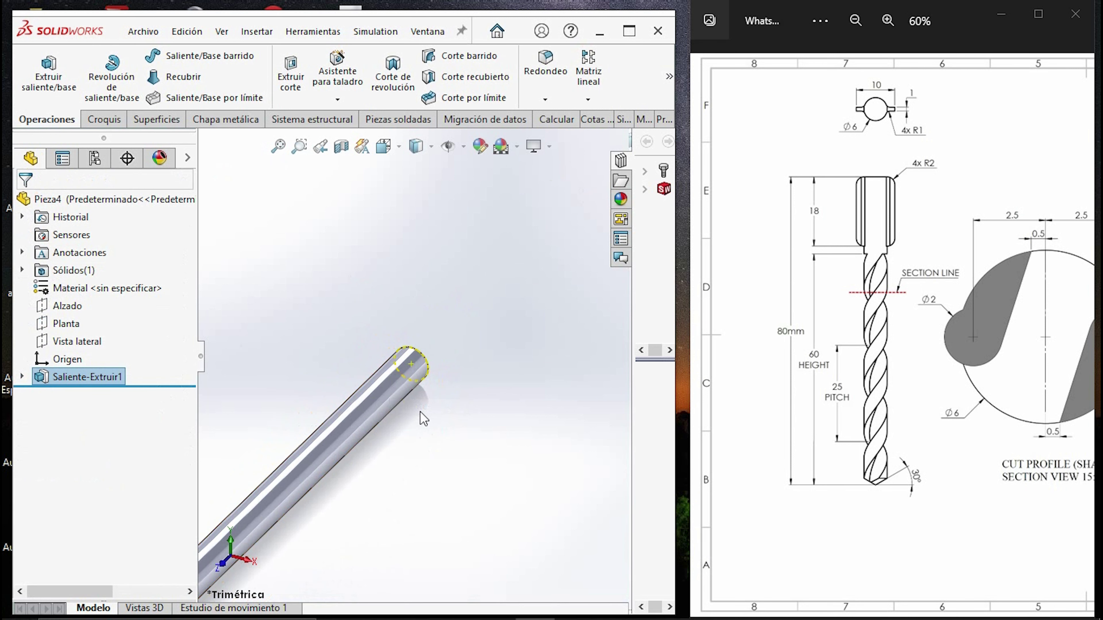
pyautogui.scroll(8, 378, 472)
pyautogui.scroll(-5, 393, 444)
pyautogui.scroll(-2, 397, 413)
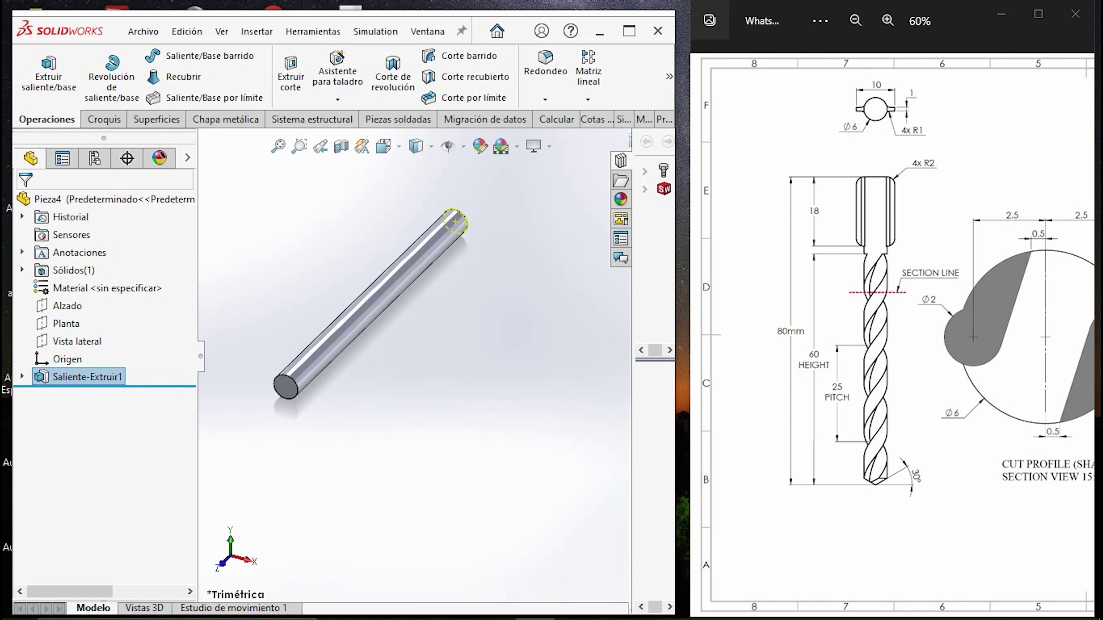
pyautogui.hscroll(3, 892, 334)
pyautogui.hscroll(1, 892, 335)
pyautogui.hscroll(1, 892, 335)
pyautogui.hscroll(2, 892, 335)
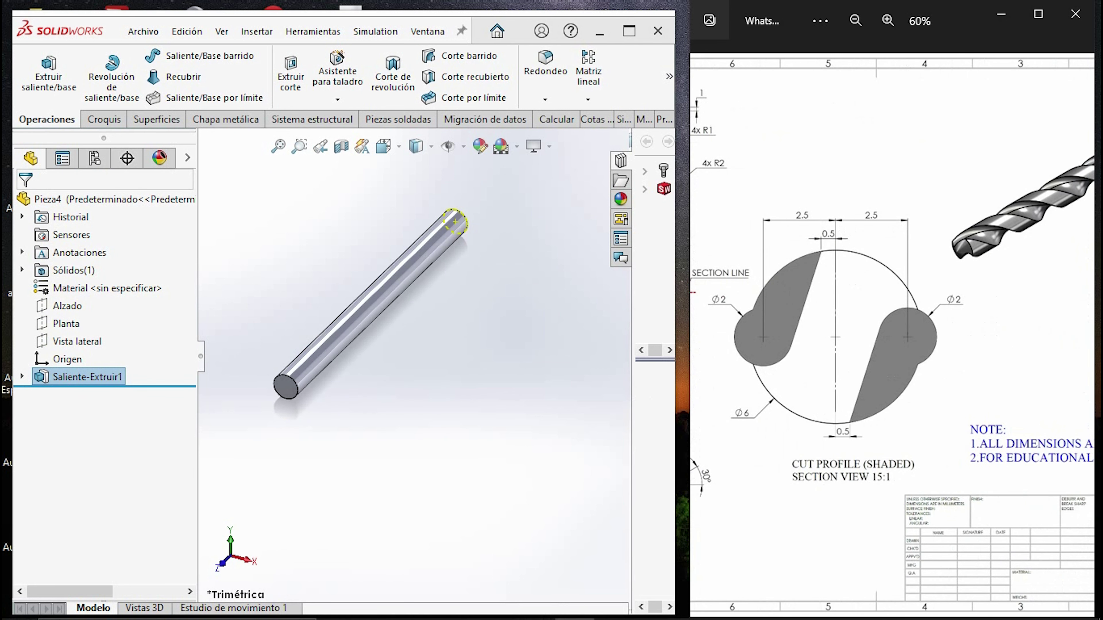
# - Sketch a radius-3 circle centred on the rod's end face as Croquis2
pyautogui.click(102, 119)
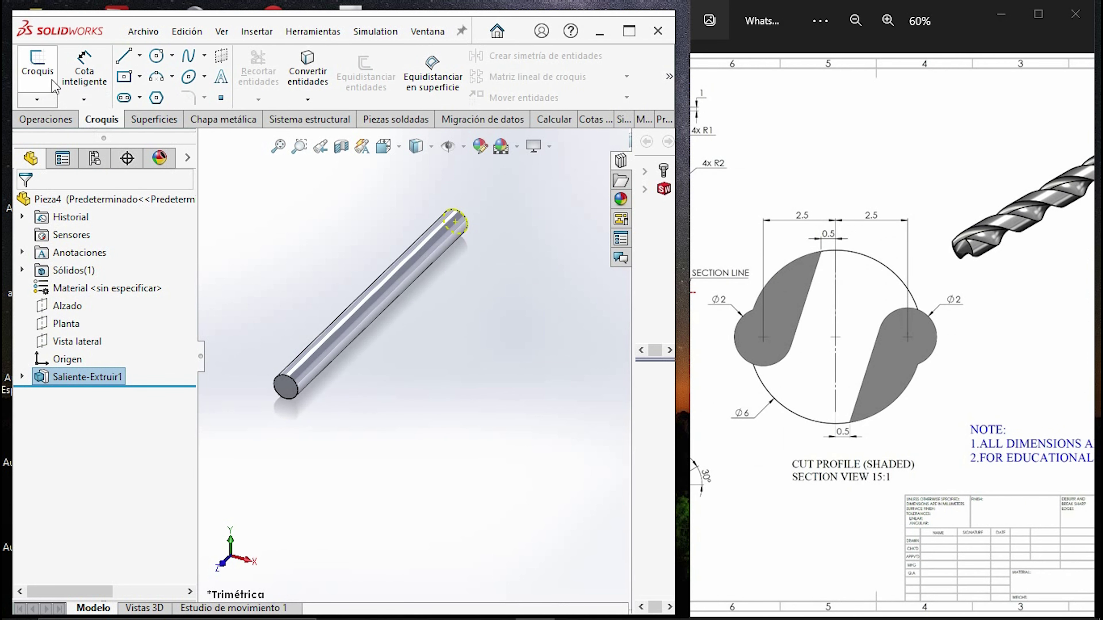
pyautogui.click(38, 66)
pyautogui.click(282, 387)
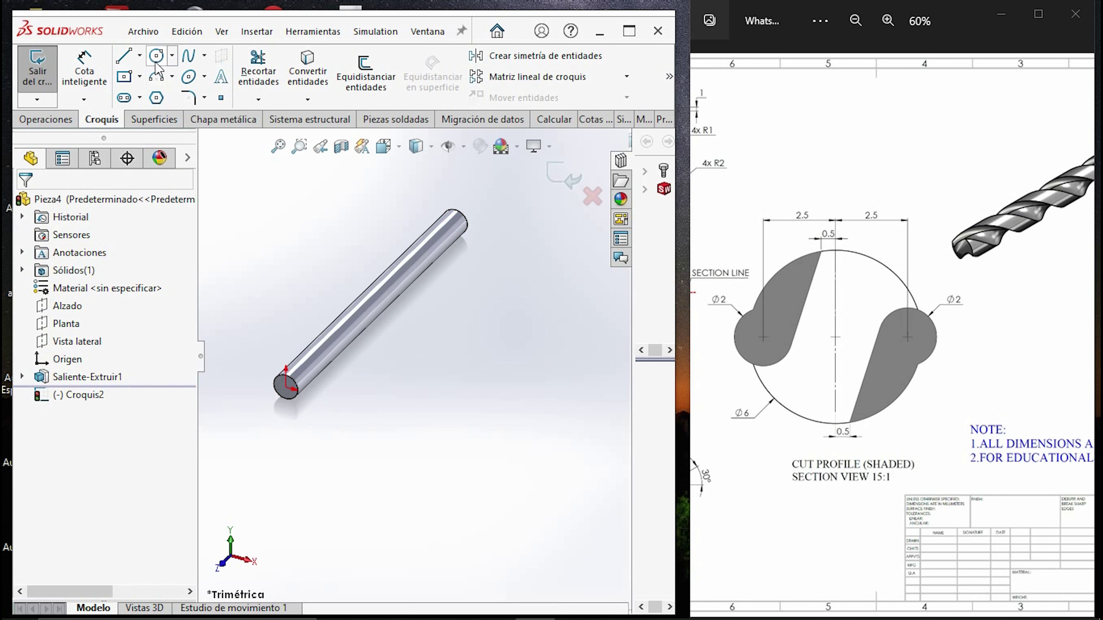
pyautogui.click(286, 387)
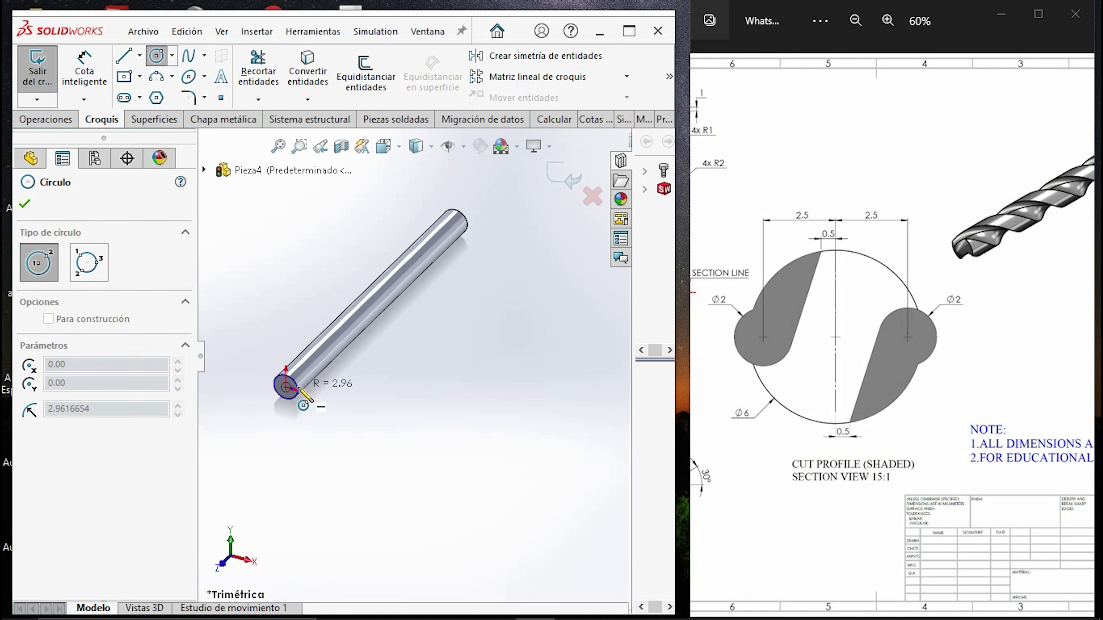
pyautogui.scroll(-5, 298, 389)
pyautogui.click(342, 361)
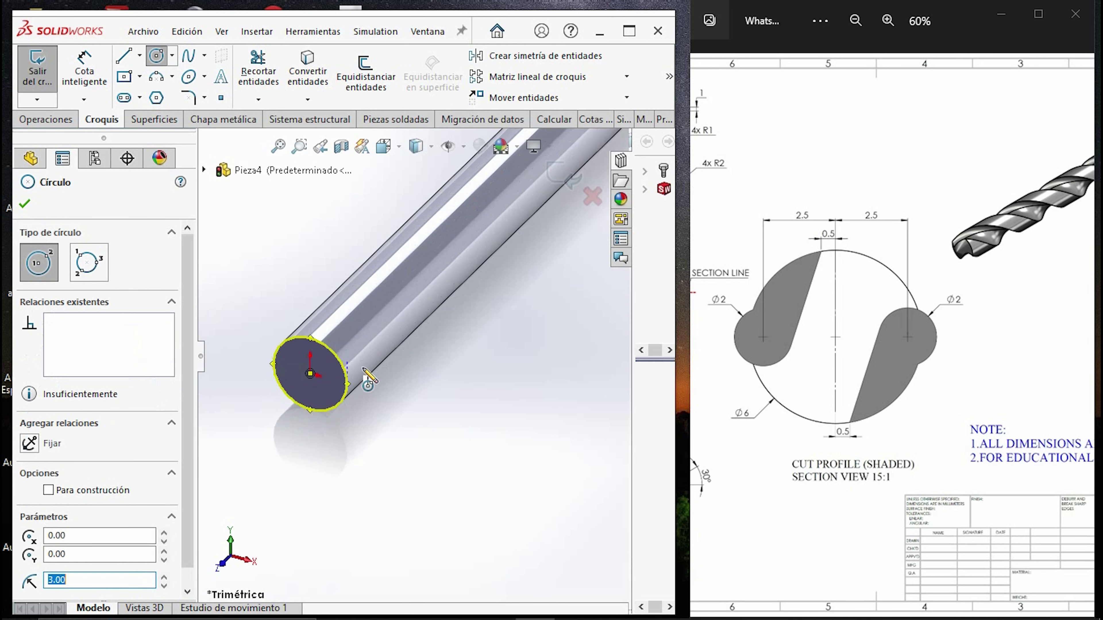
pyautogui.click(45, 119)
pyautogui.moveTo(669, 76)
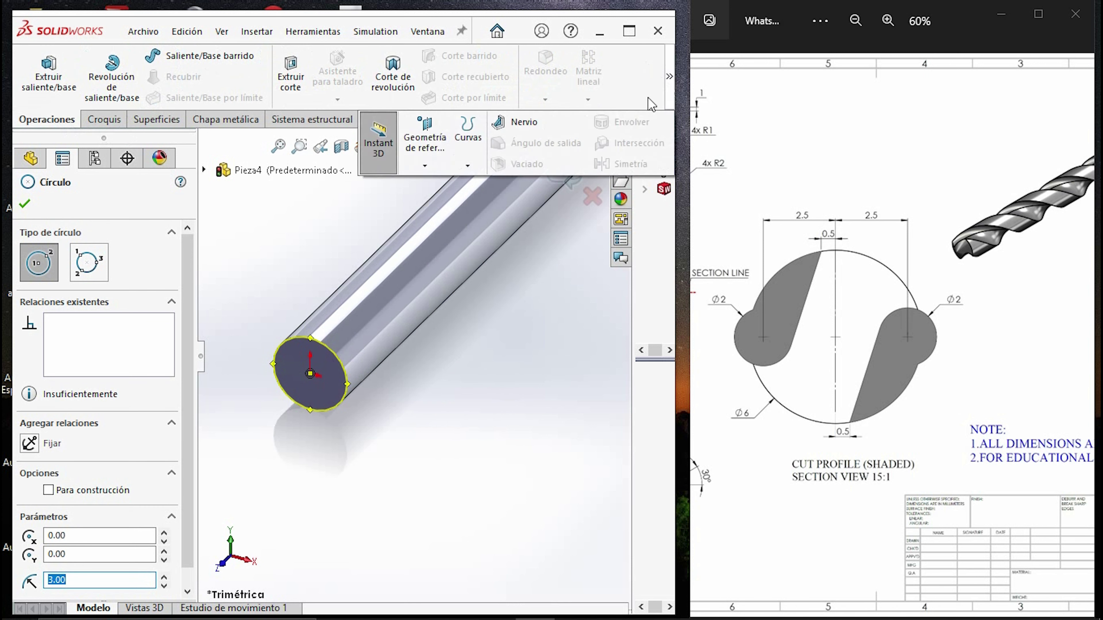
pyautogui.click(470, 153)
# - Create Hélice/Espiral1 by height and pitch: 60 mm high, 25 mm pitch, 180° start angle
pyautogui.click(468, 207)
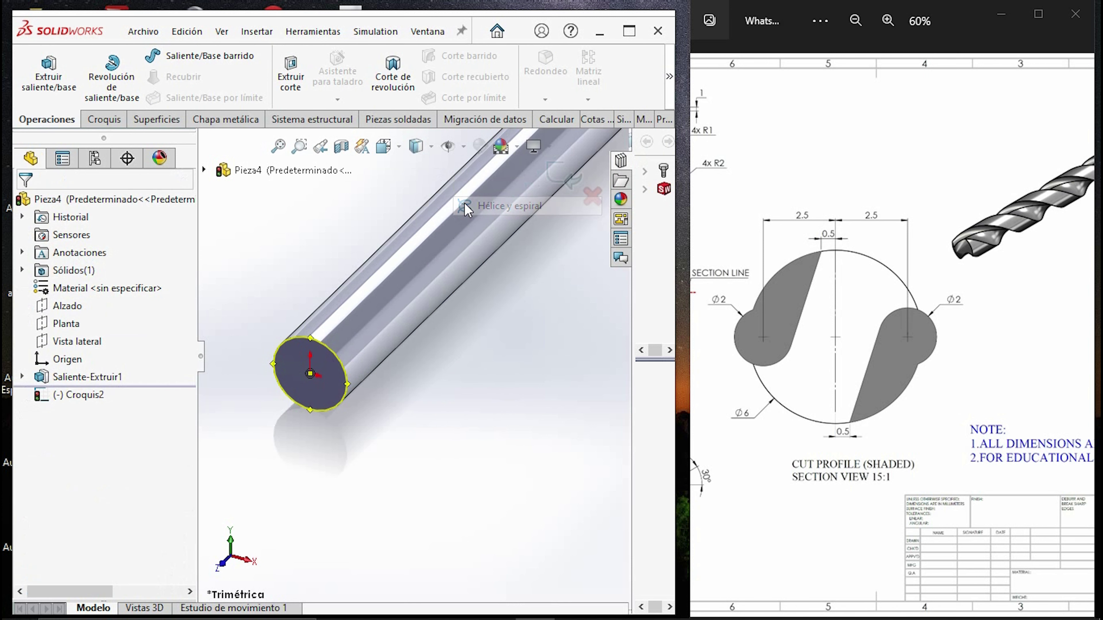
pyautogui.moveTo(918, 322); pyautogui.dragTo(1095, 322)
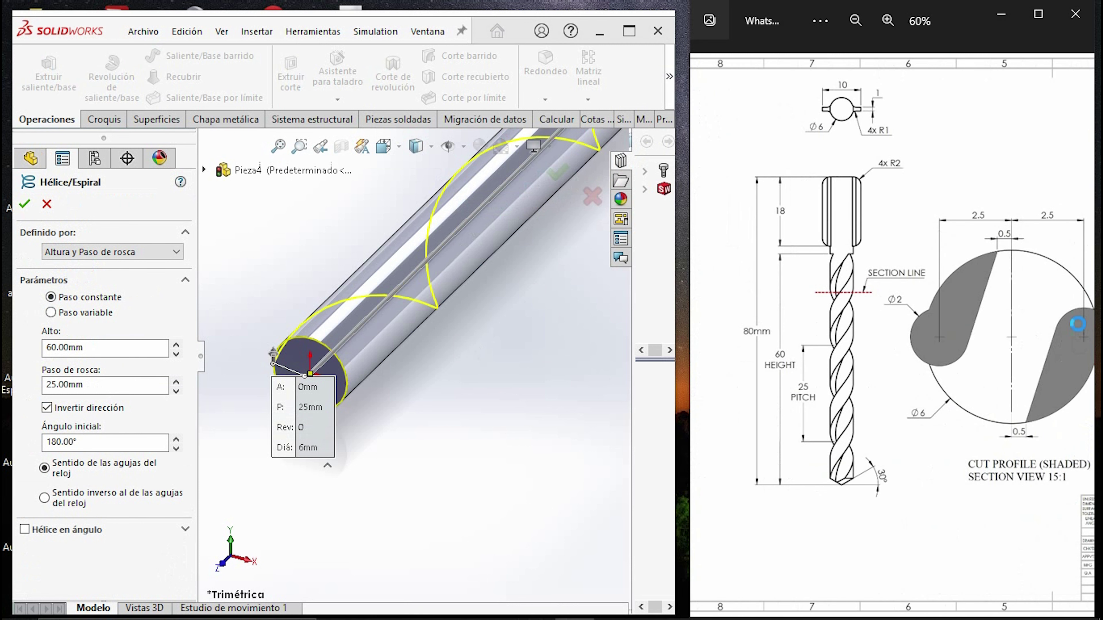
pyautogui.click(106, 253)
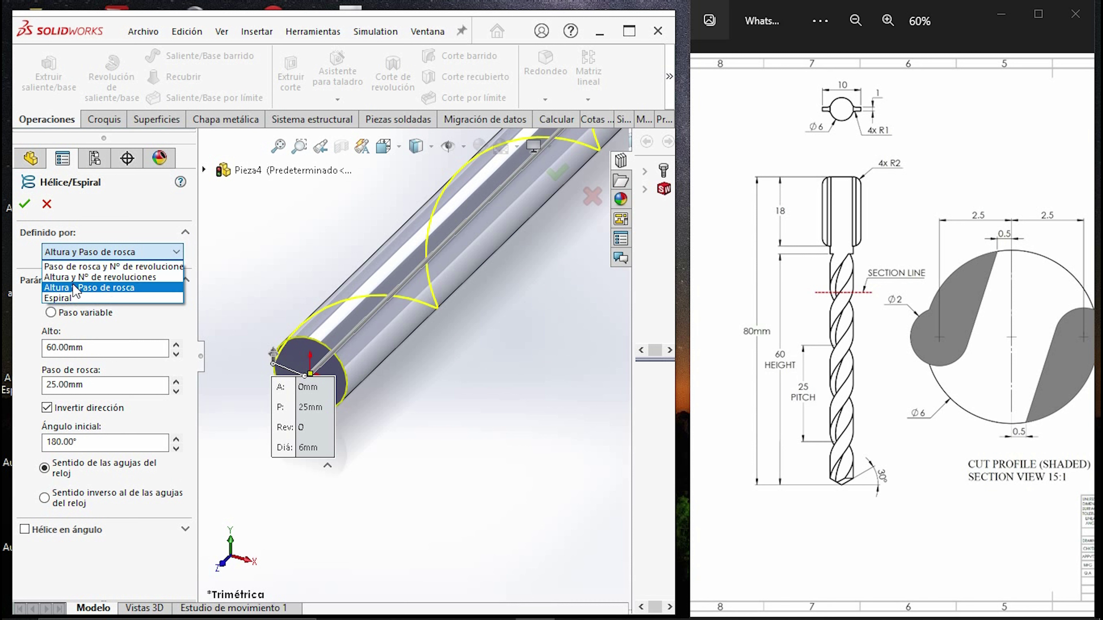
pyautogui.click(74, 292)
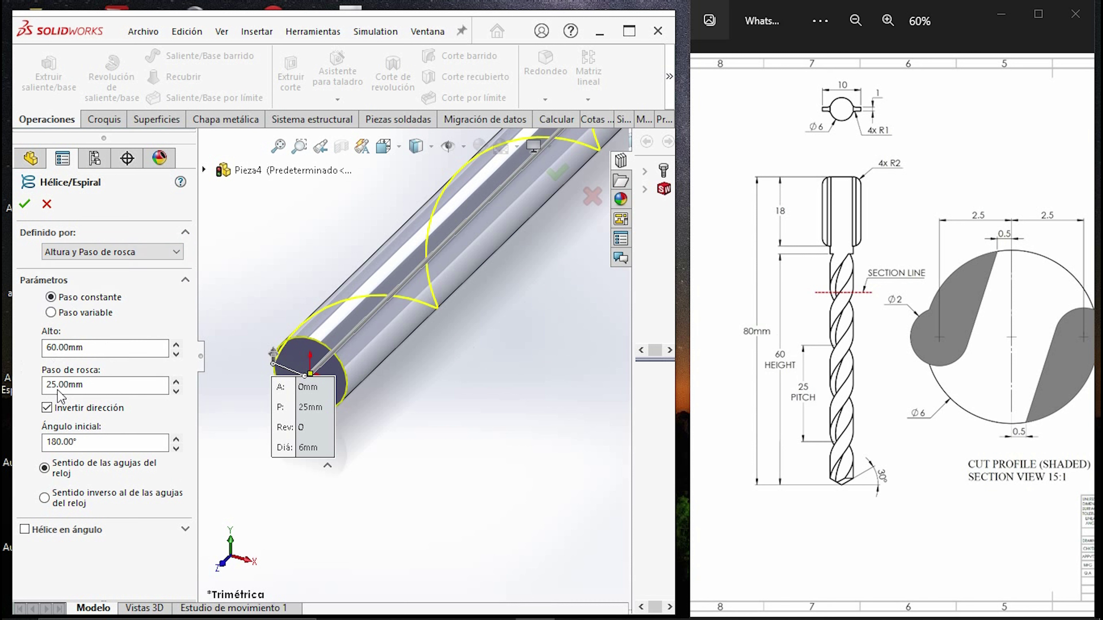
pyautogui.click(24, 212)
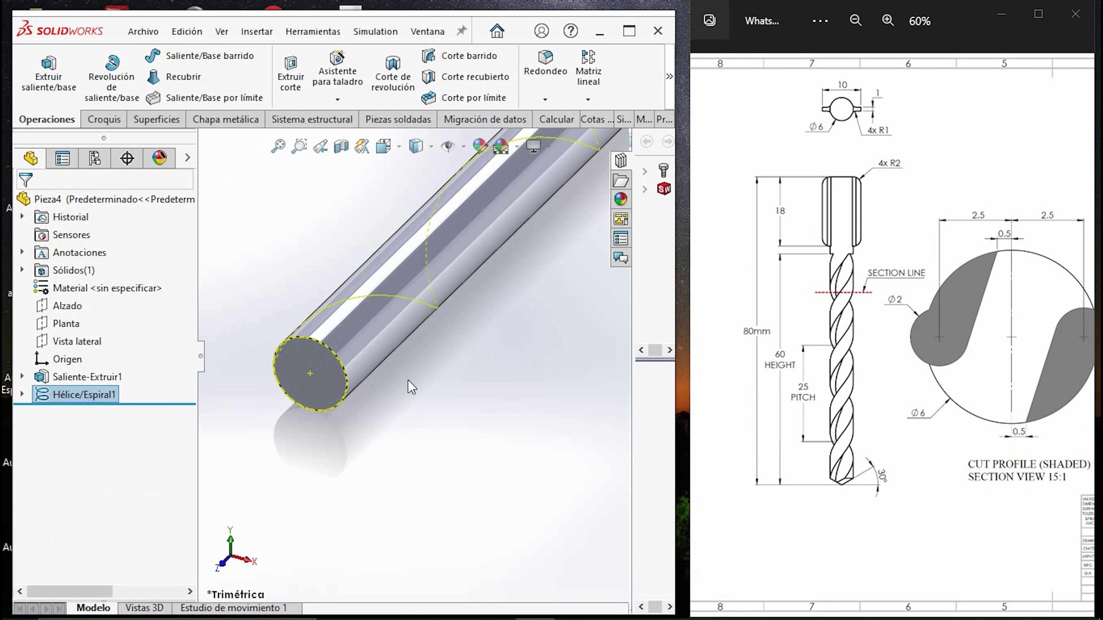
pyautogui.scroll(-2, 412, 387)
pyautogui.scroll(1, 345, 380)
pyautogui.scroll(2, 343, 374)
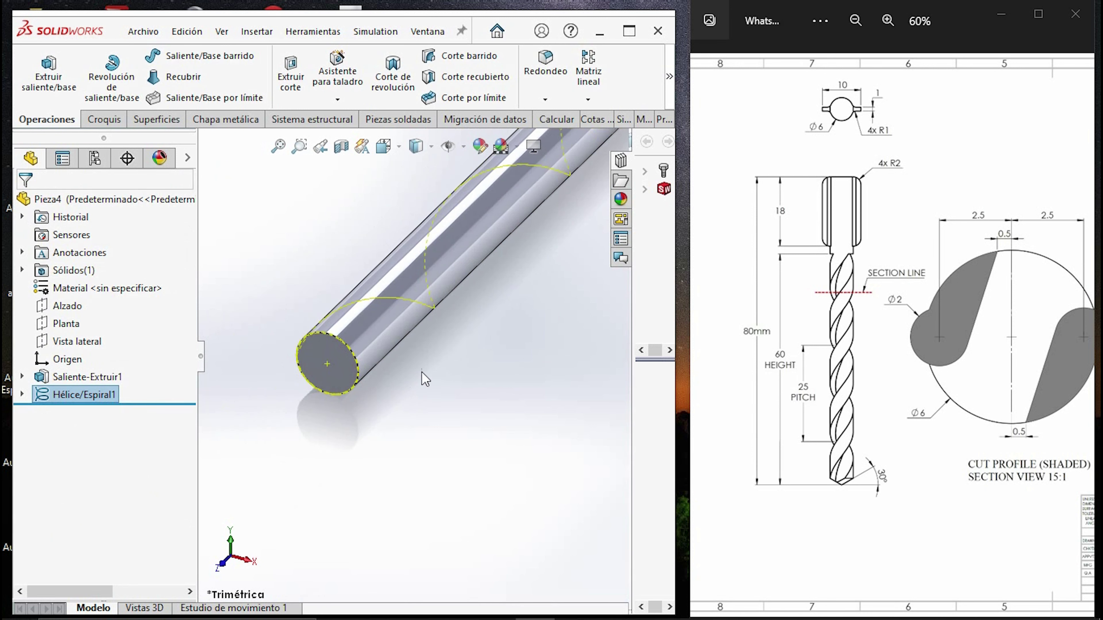
pyautogui.press('Right')
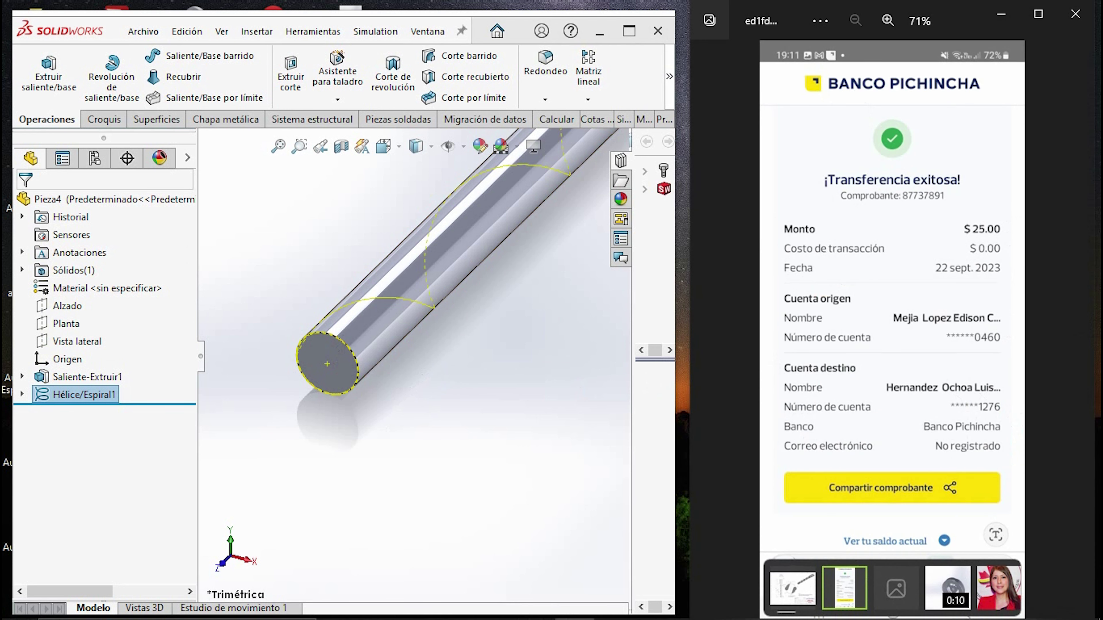
pyautogui.click(705, 335)
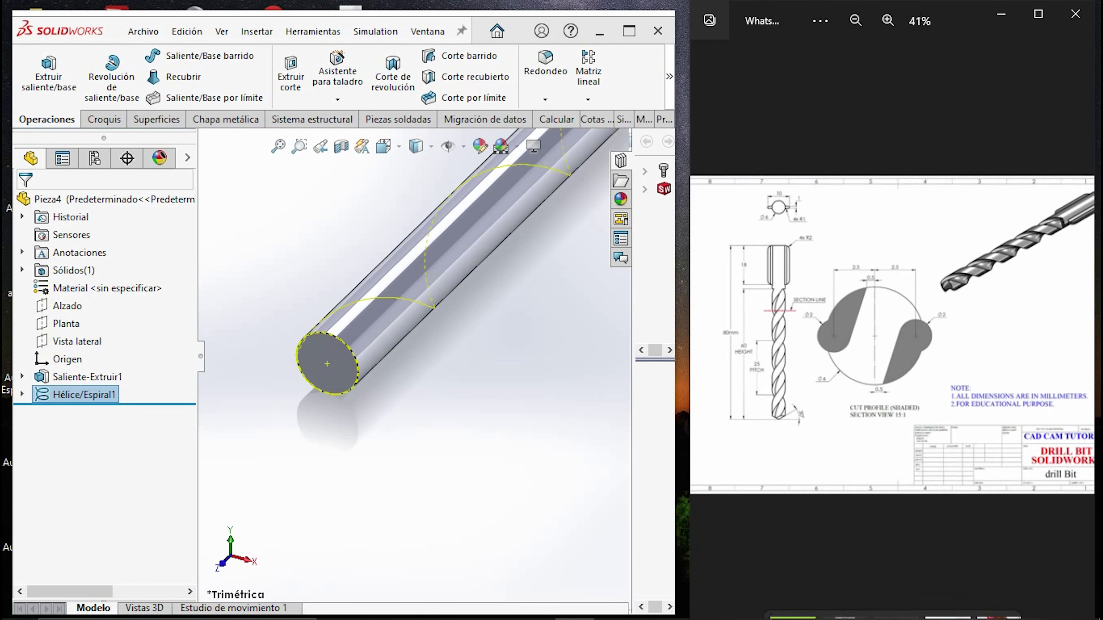
pyautogui.scroll(2, 1063, 301)
pyautogui.scroll(2, 1063, 301)
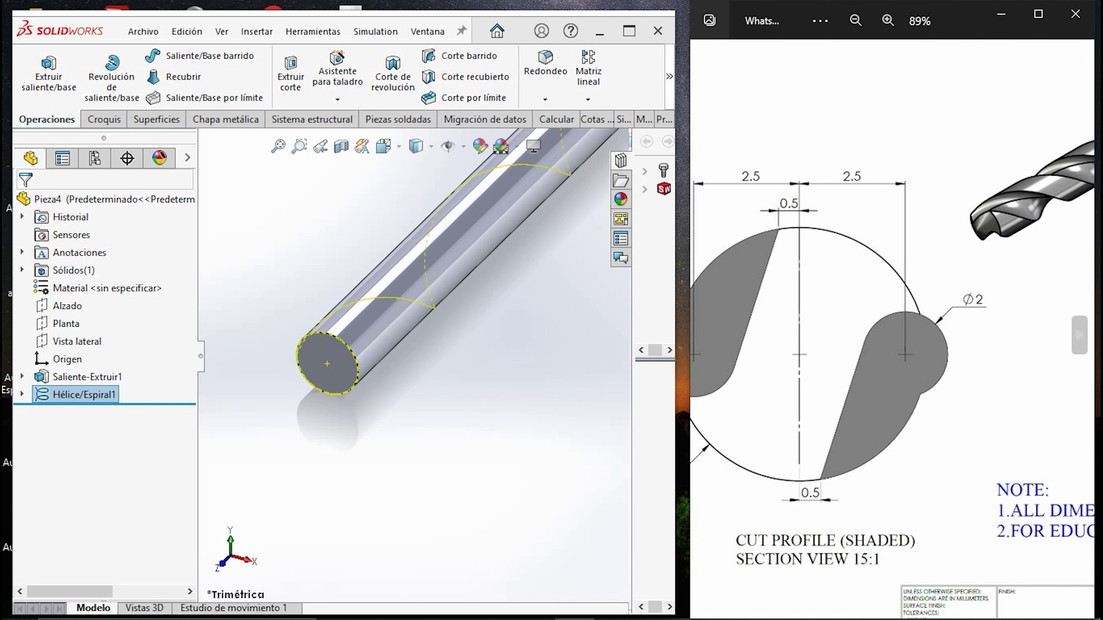
pyautogui.moveTo(1008, 331); pyautogui.dragTo(1073, 336)
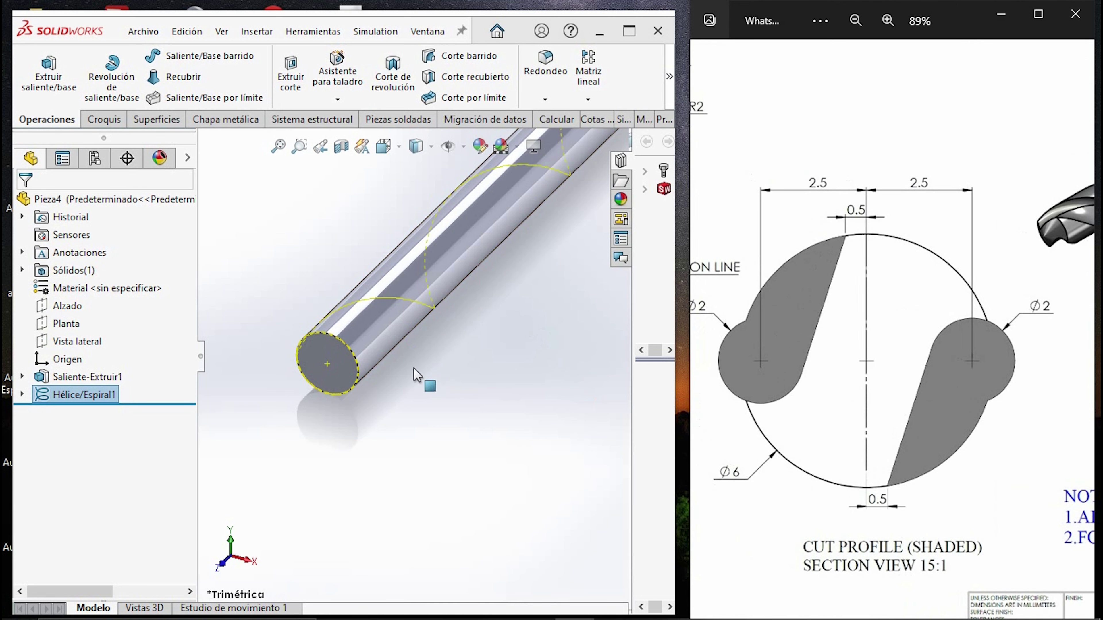
# - Start a new sketch on the rod's end face, viewed normal to it
pyautogui.click(102, 119)
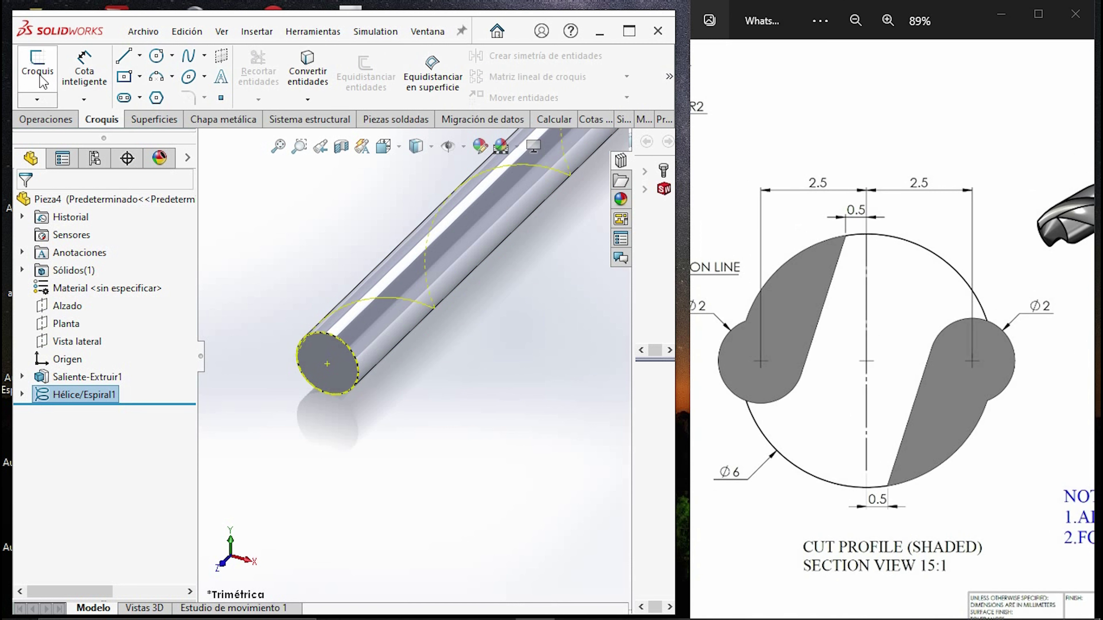
pyautogui.click(37, 65)
pyautogui.click(332, 371)
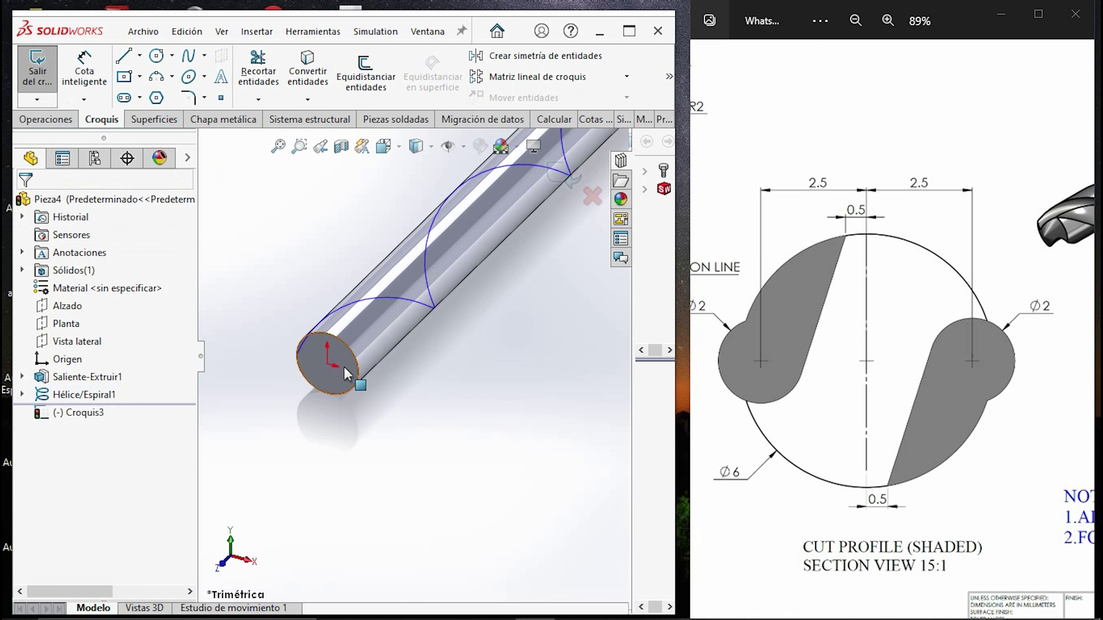
pyautogui.hotkey('ctrl', '8')
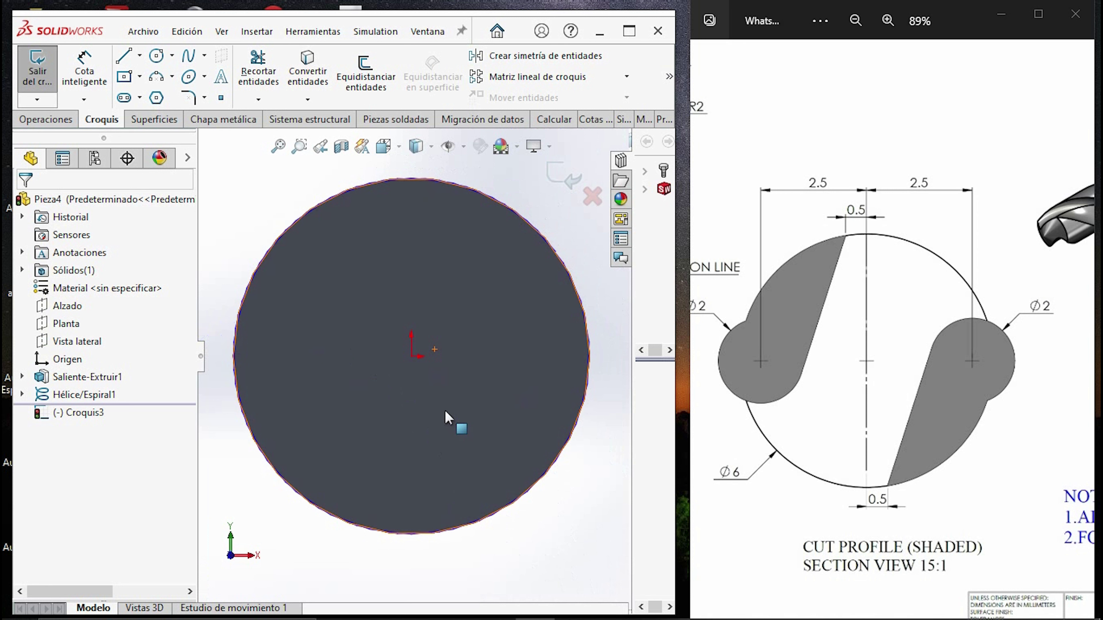
pyautogui.click(445, 415)
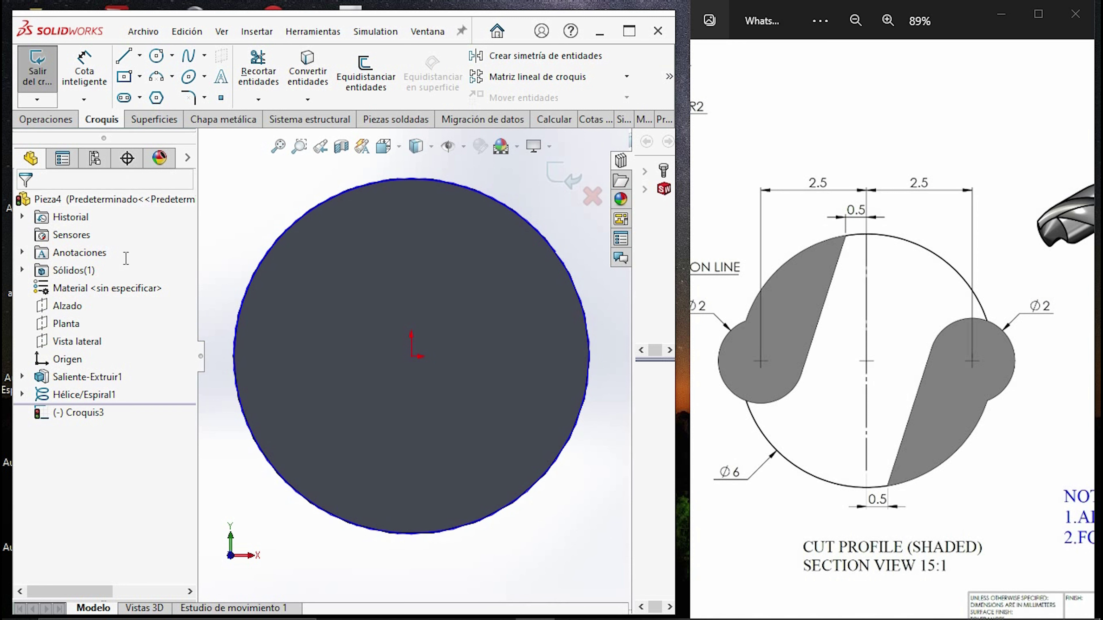
pyautogui.click(47, 124)
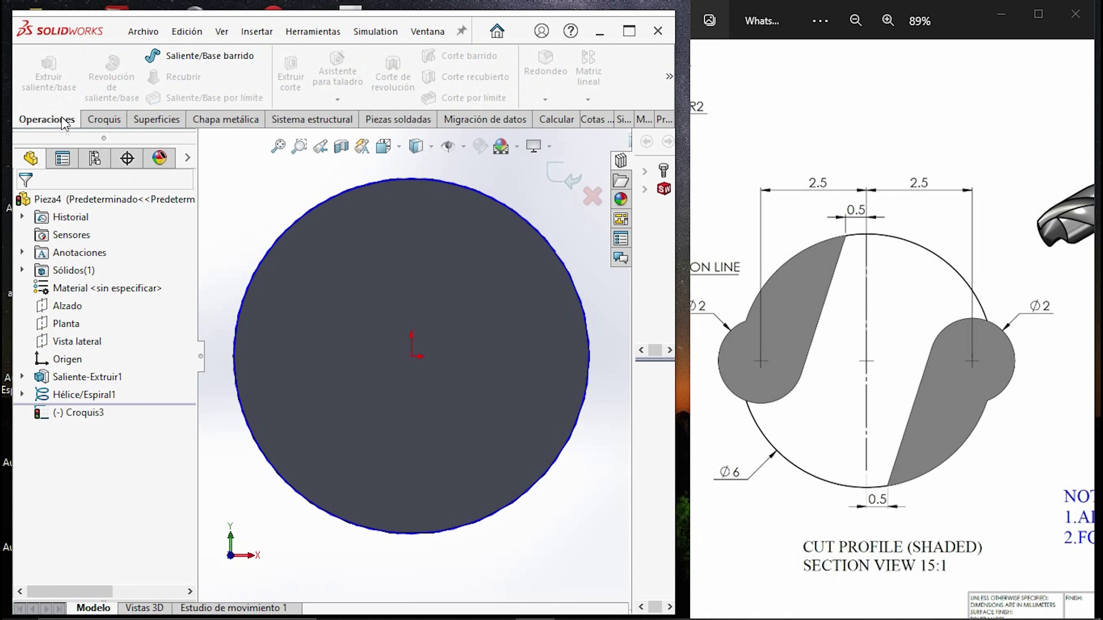
pyautogui.click(100, 123)
# - Draw a small circle to the left of the origin
pyautogui.click(161, 56)
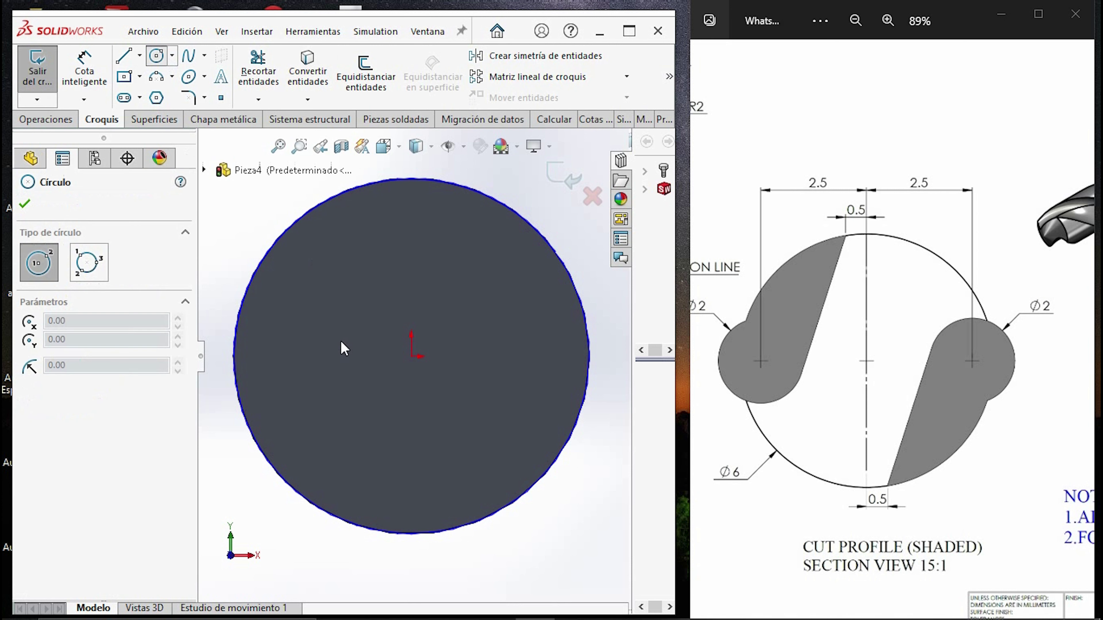
pyautogui.click(286, 357)
pyautogui.click(313, 385)
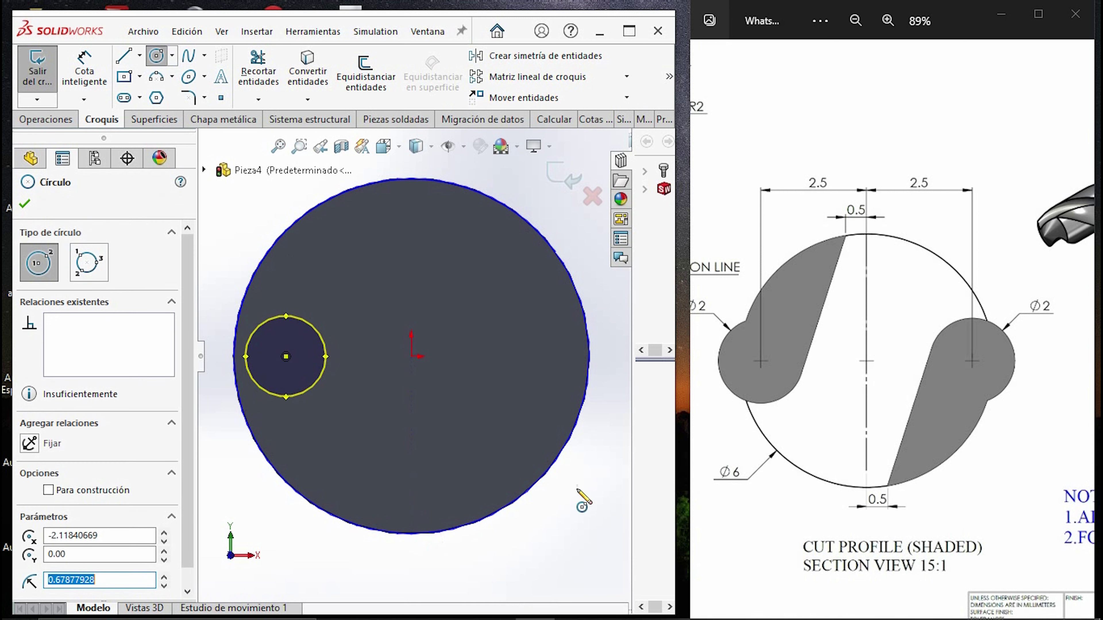
pyautogui.moveTo(865, 361); pyautogui.dragTo(911, 354)
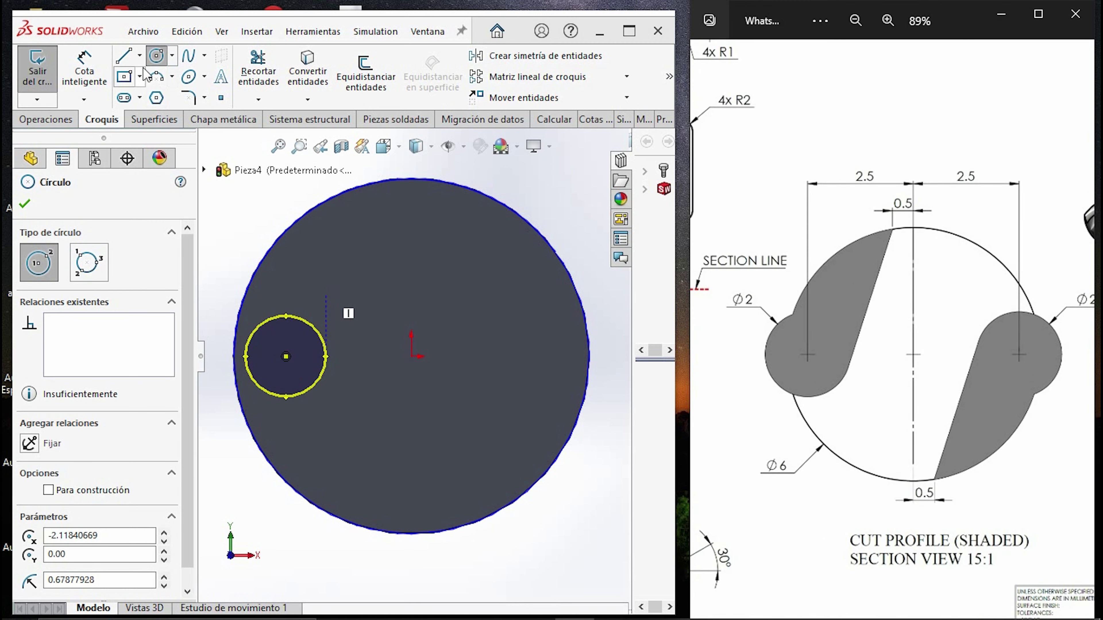
# - Draw the flute outline: vertical line from the origin, short top segment, slanted line toward the circle
pyautogui.click(123, 56)
pyautogui.click(411, 357)
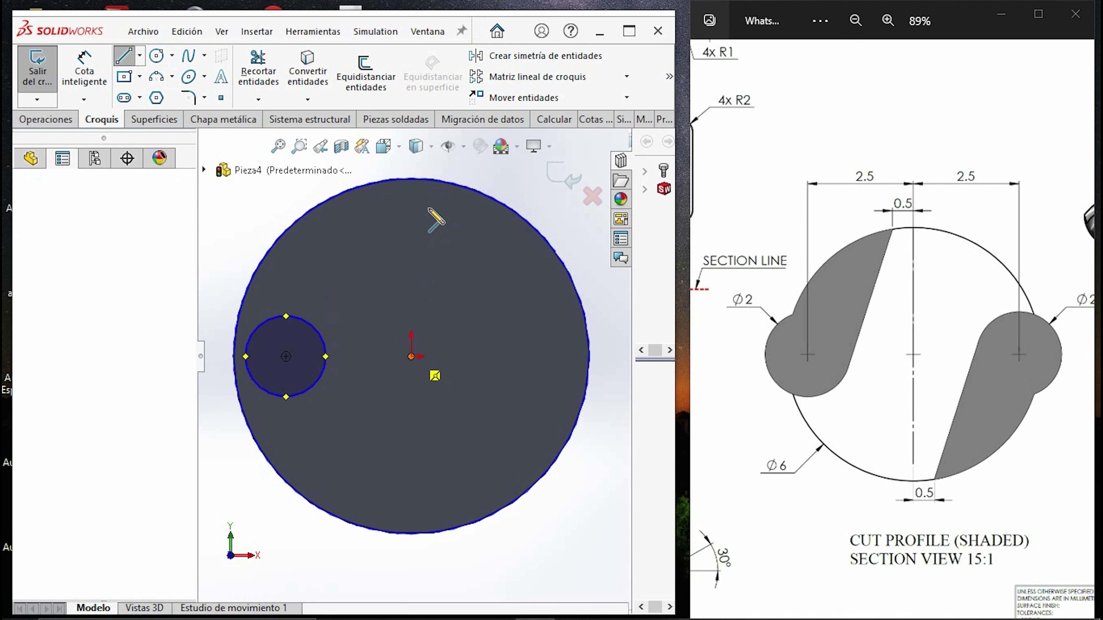
pyautogui.press('z')
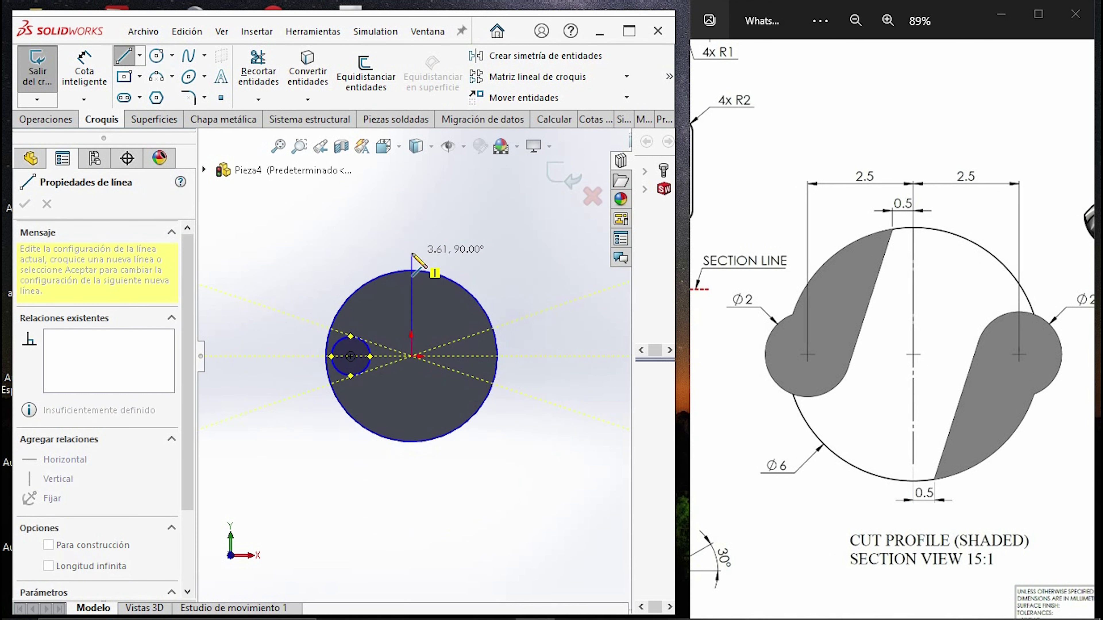
pyautogui.click(411, 252)
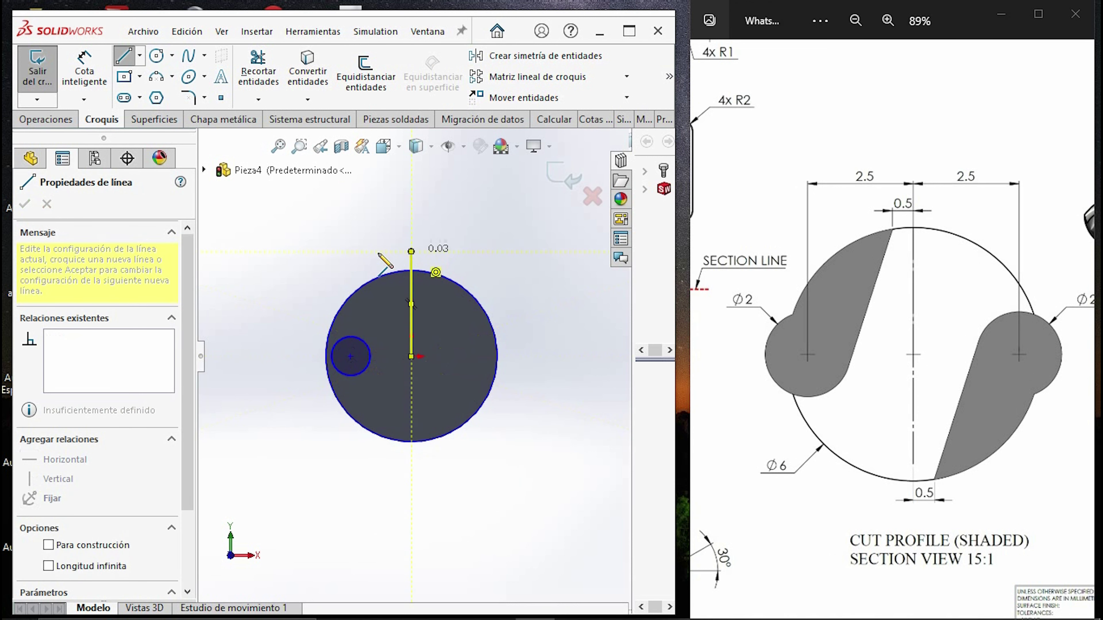
pyautogui.click(394, 251)
pyautogui.doubleClick(394, 271)
pyautogui.click(394, 271)
pyautogui.click(379, 376)
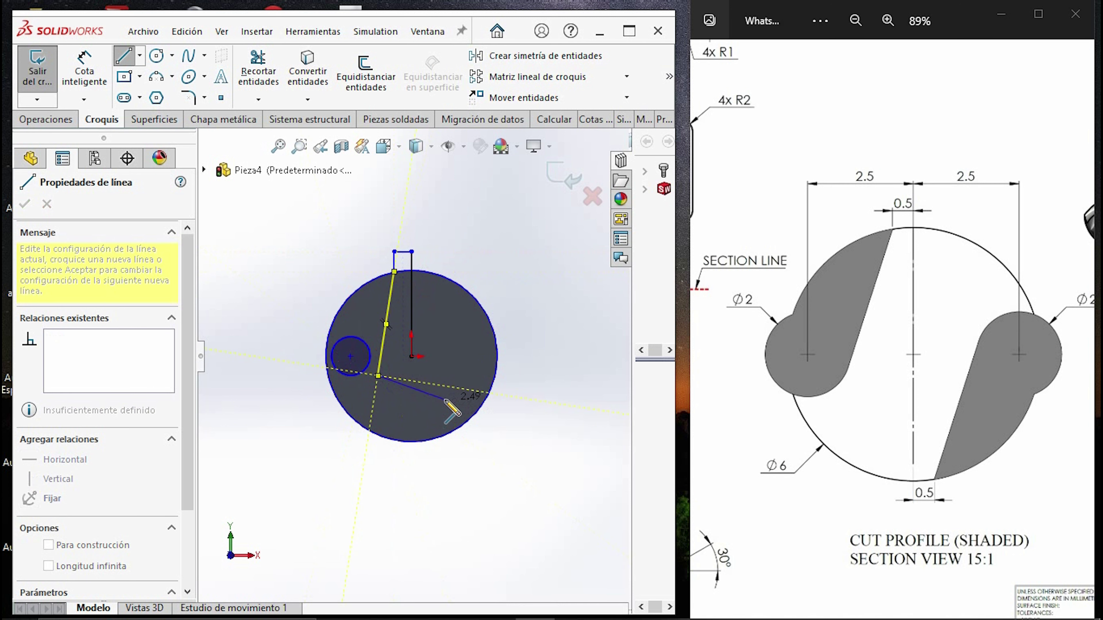
pyautogui.press('Escape')
pyautogui.click(84, 70)
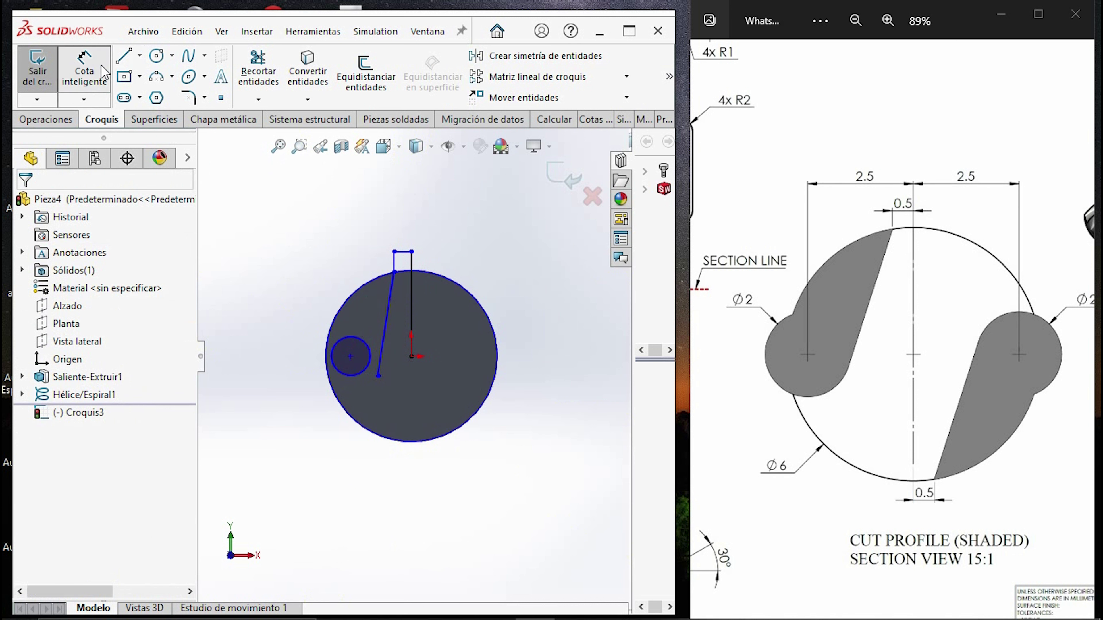
# - Dimension the top segment width to 0.50 and the small circle to Ø2.00
pyautogui.click(404, 252)
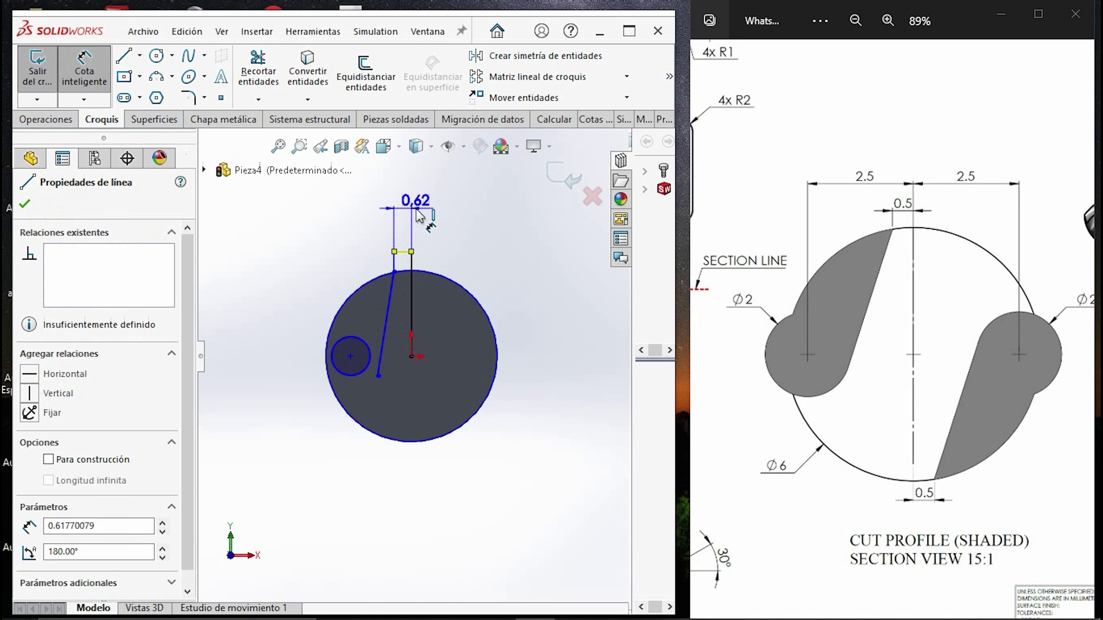
pyautogui.click(418, 214)
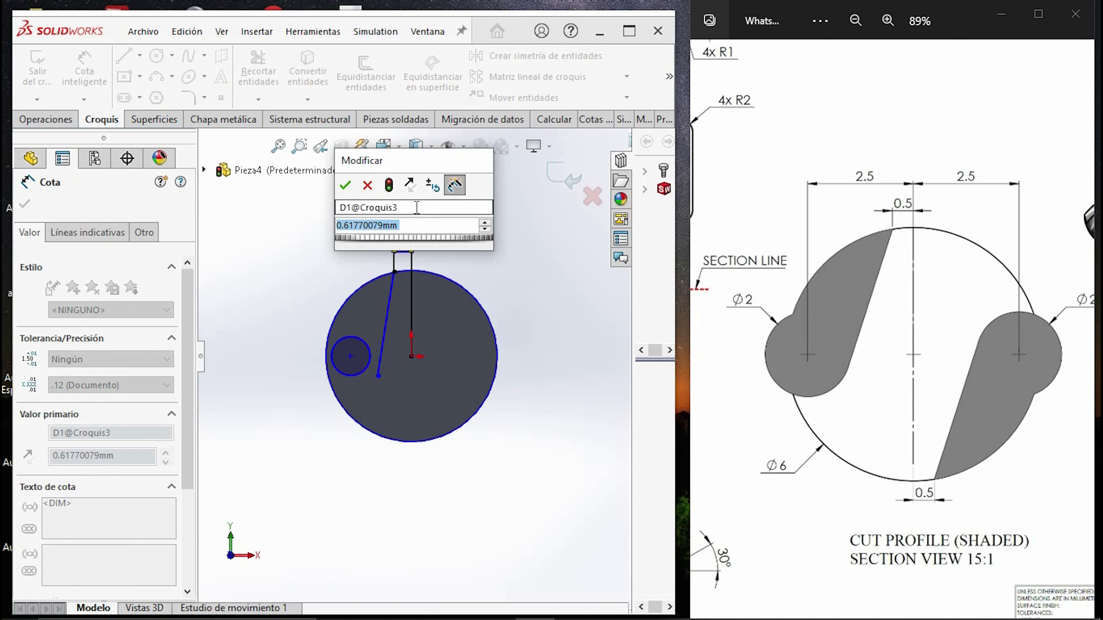
pyautogui.write('0.5')
pyautogui.press('Return')
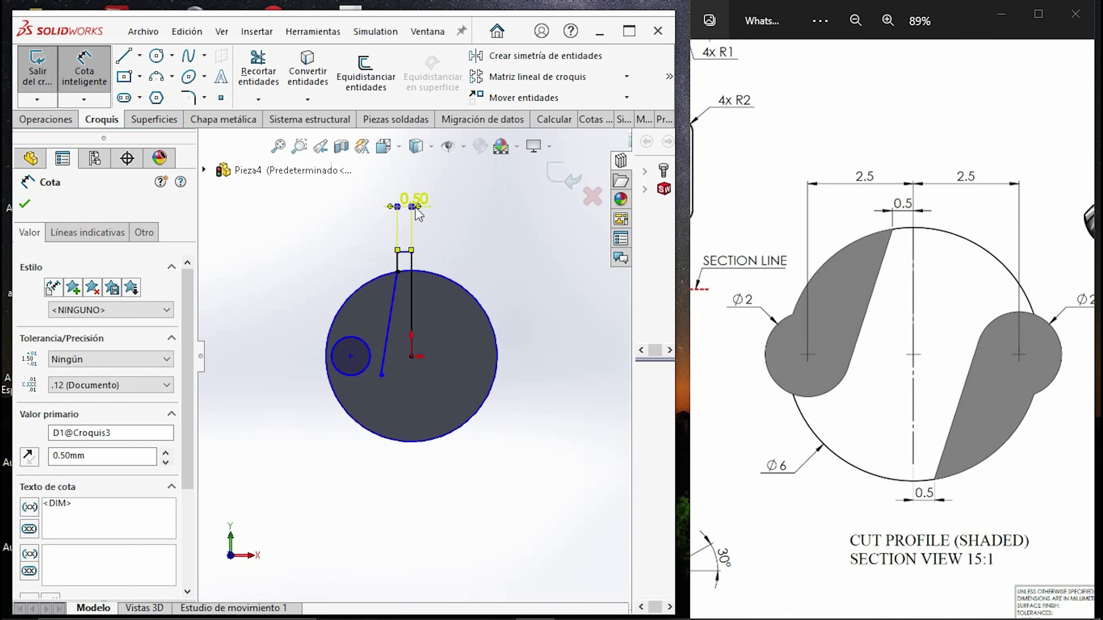
pyautogui.scroll(-3, 321, 320)
pyautogui.click(404, 368)
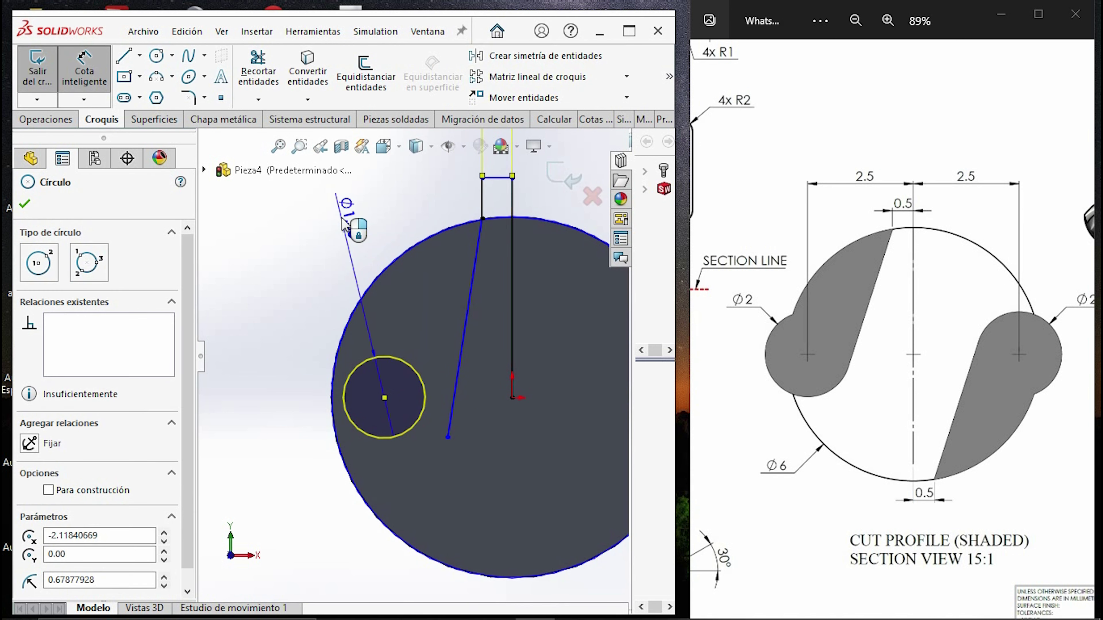
pyautogui.click(313, 235)
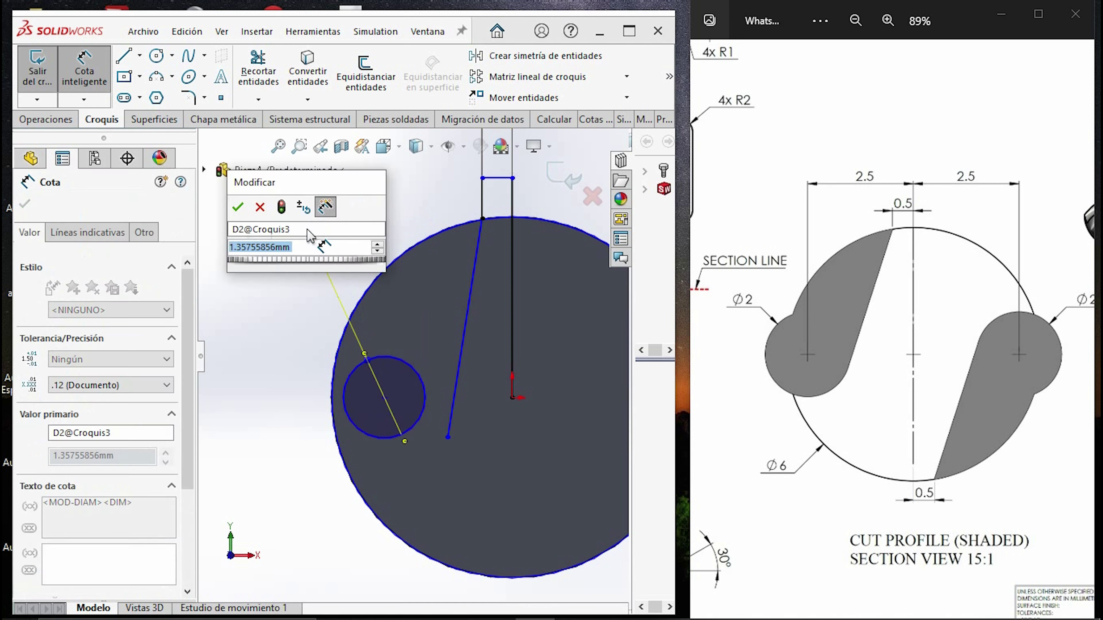
pyautogui.write('2')
pyautogui.press('Return')
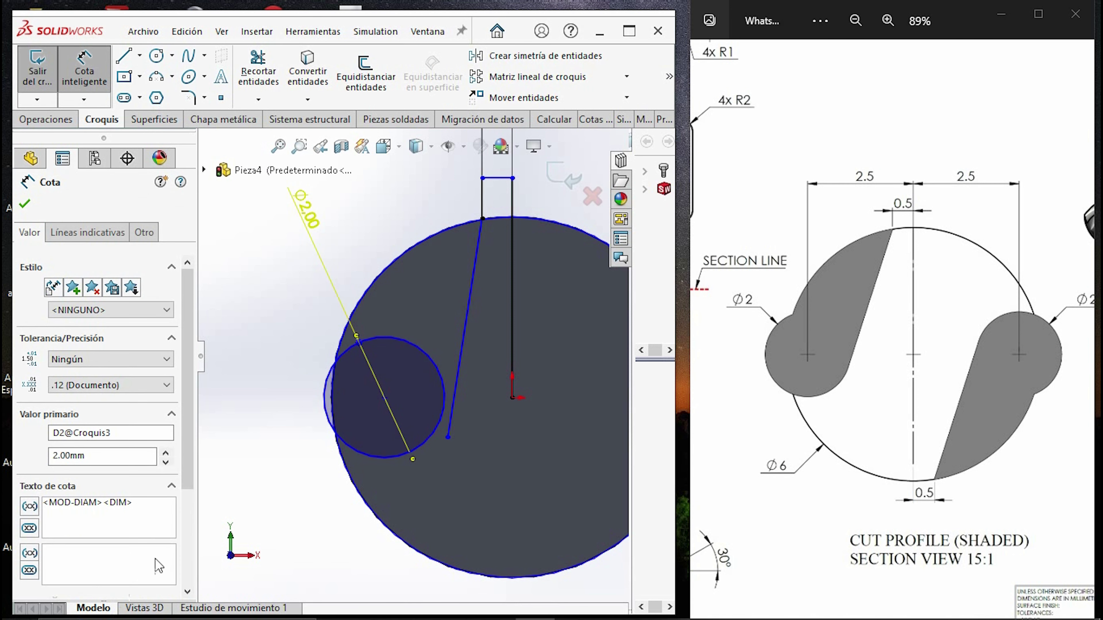
# - Dimension the small circle's centre 2.50 from the origin
pyautogui.click(384, 399)
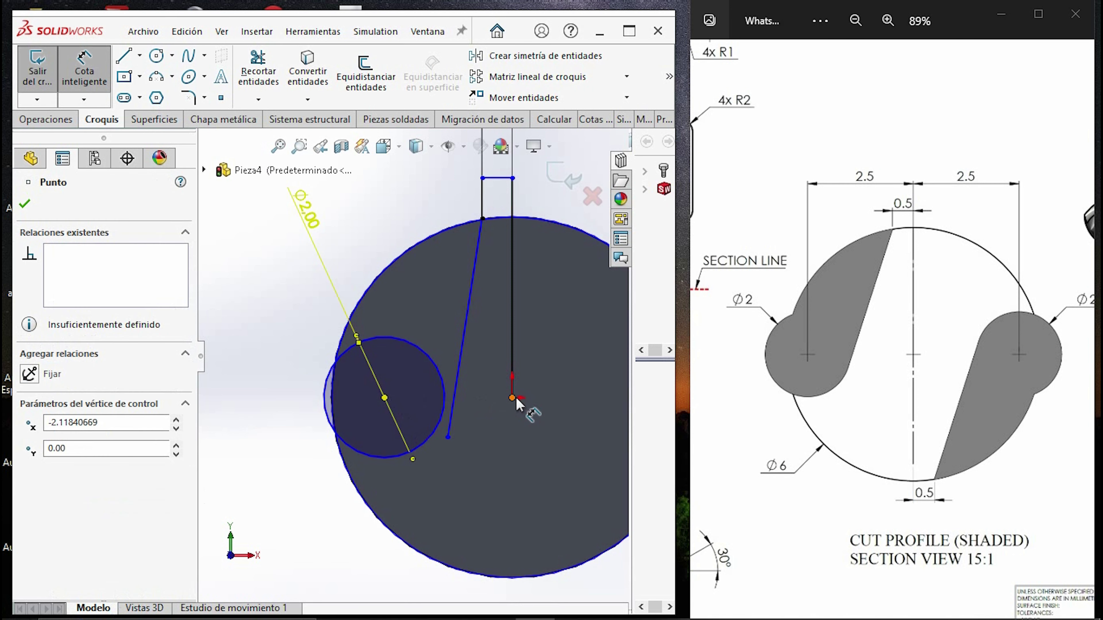
pyautogui.click(512, 399)
pyautogui.press('f')
pyautogui.click(442, 525)
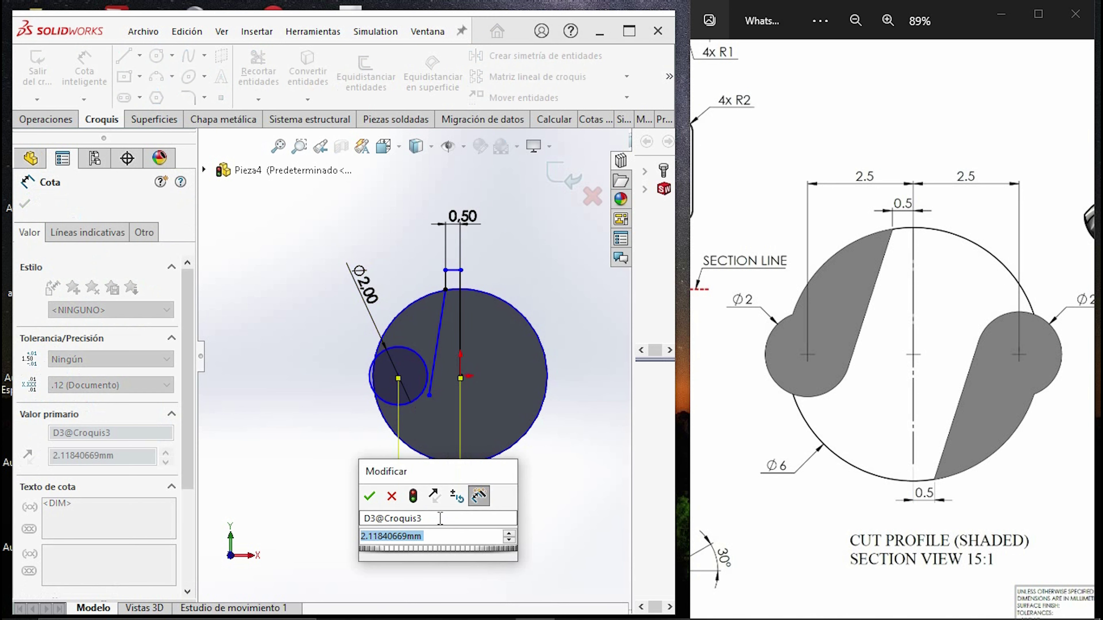
pyautogui.write('2.5')
pyautogui.press('Return')
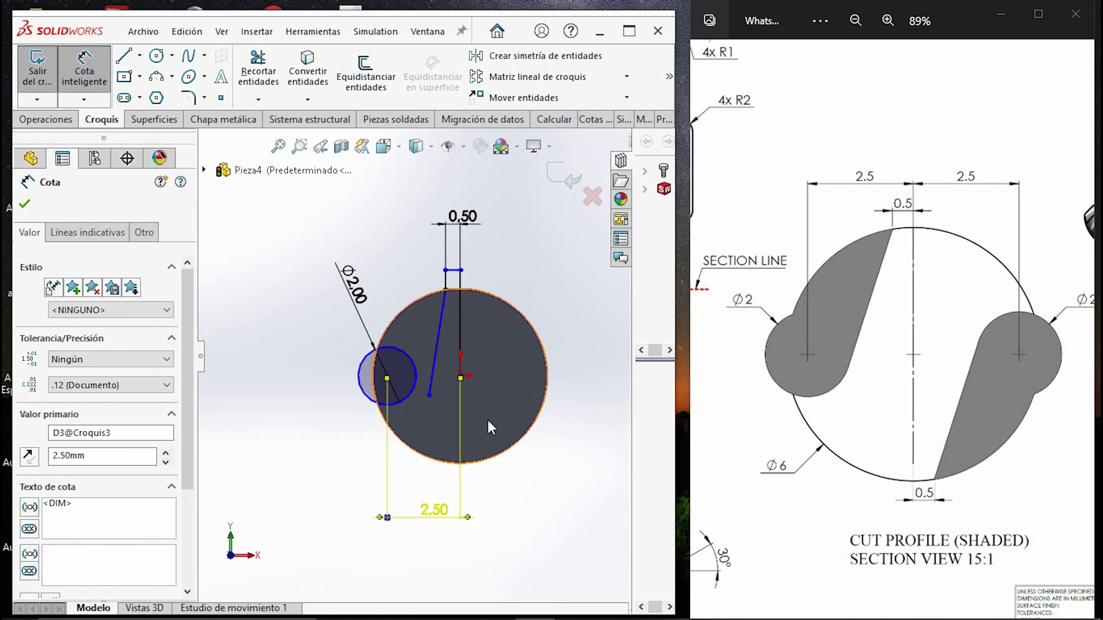
pyautogui.press('Escape')
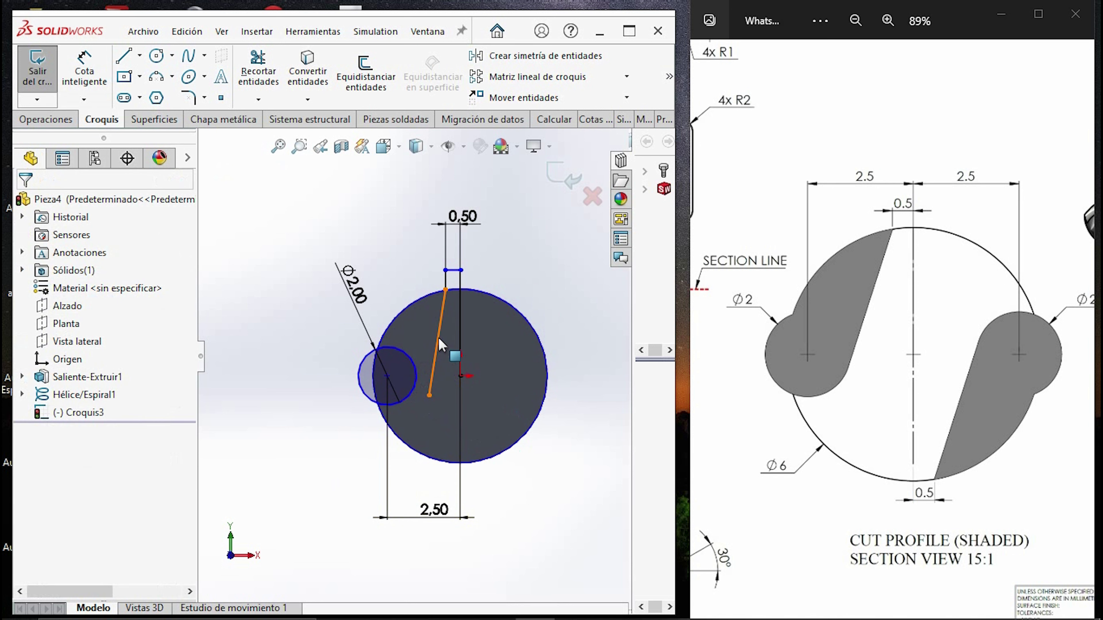
# - Make the slanted line tangent to the small circle
pyautogui.click(440, 346)
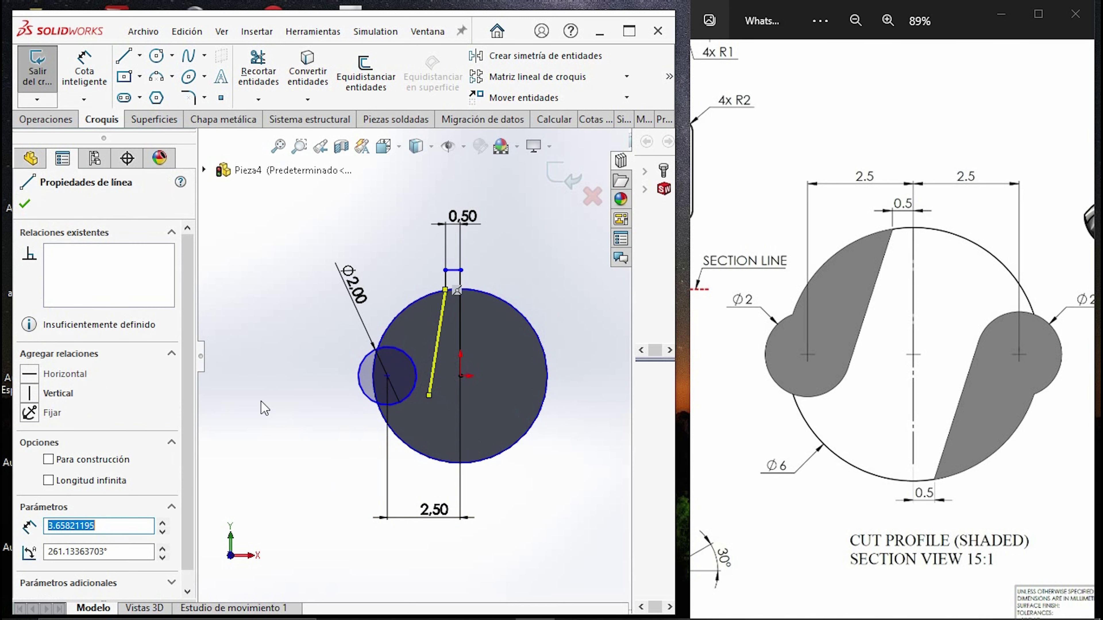
pyautogui.scroll(3, 422, 389)
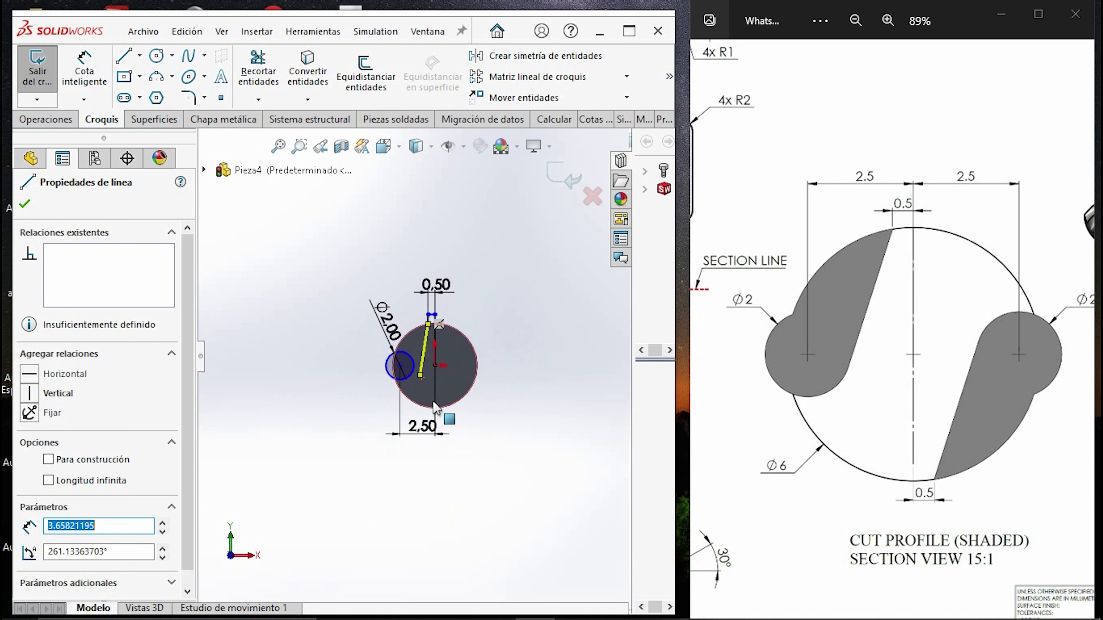
pyautogui.scroll(-5, 434, 407)
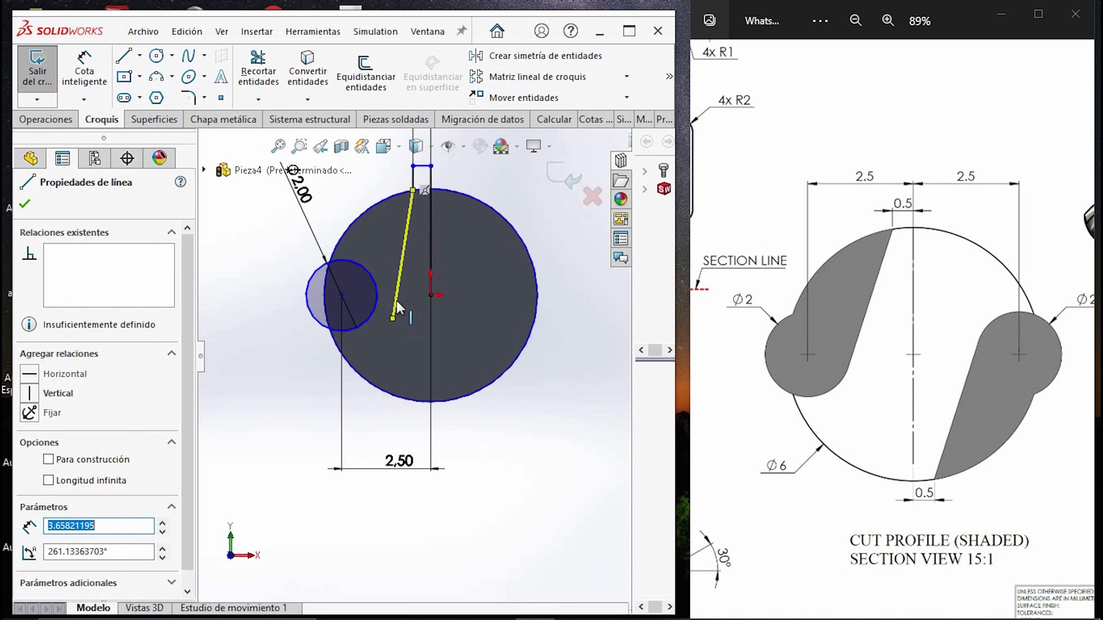
pyautogui.moveTo(397, 303); pyautogui.dragTo(379, 299)
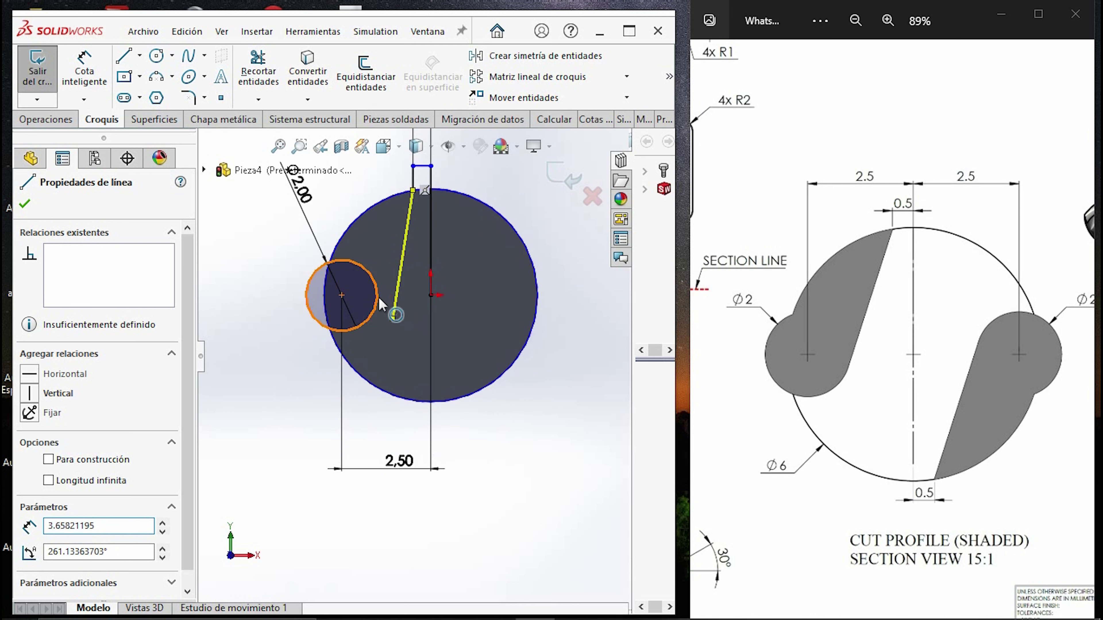
pyautogui.keyDown('ctrl'); pyautogui.click(378, 299); pyautogui.keyUp('ctrl')
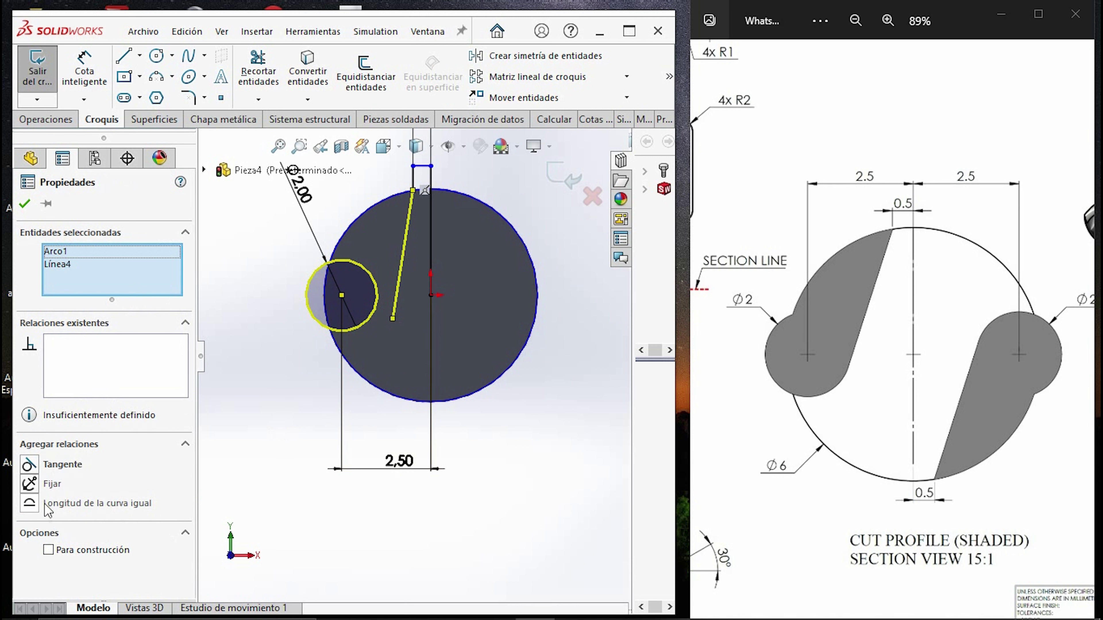
pyautogui.click(42, 471)
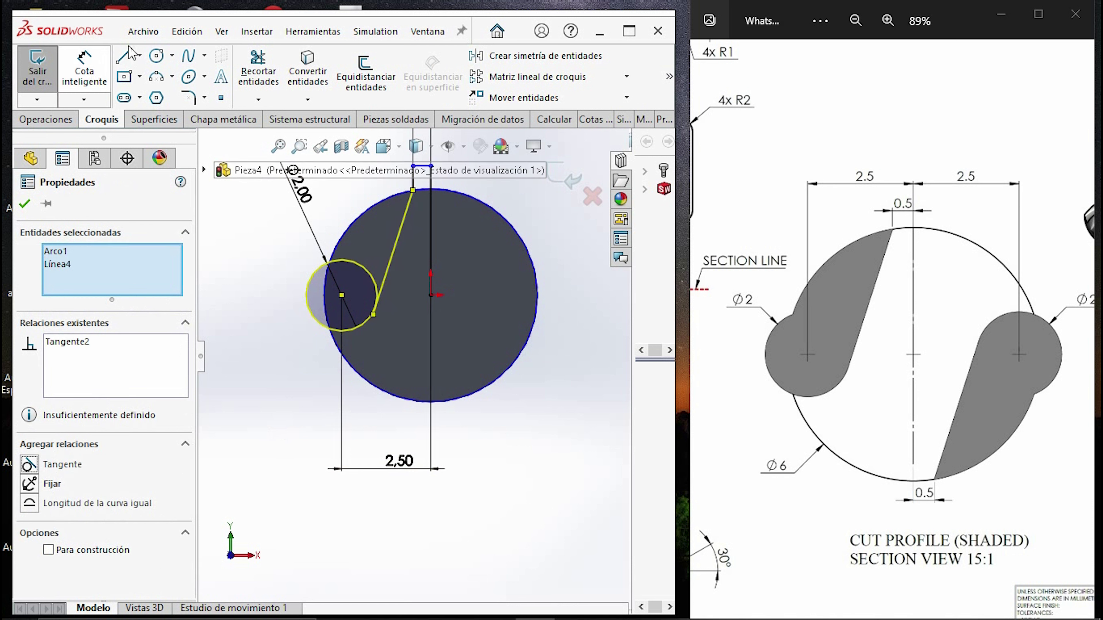
# - Draw a circle at the origin matching the rod's outer edge
pyautogui.click(155, 63)
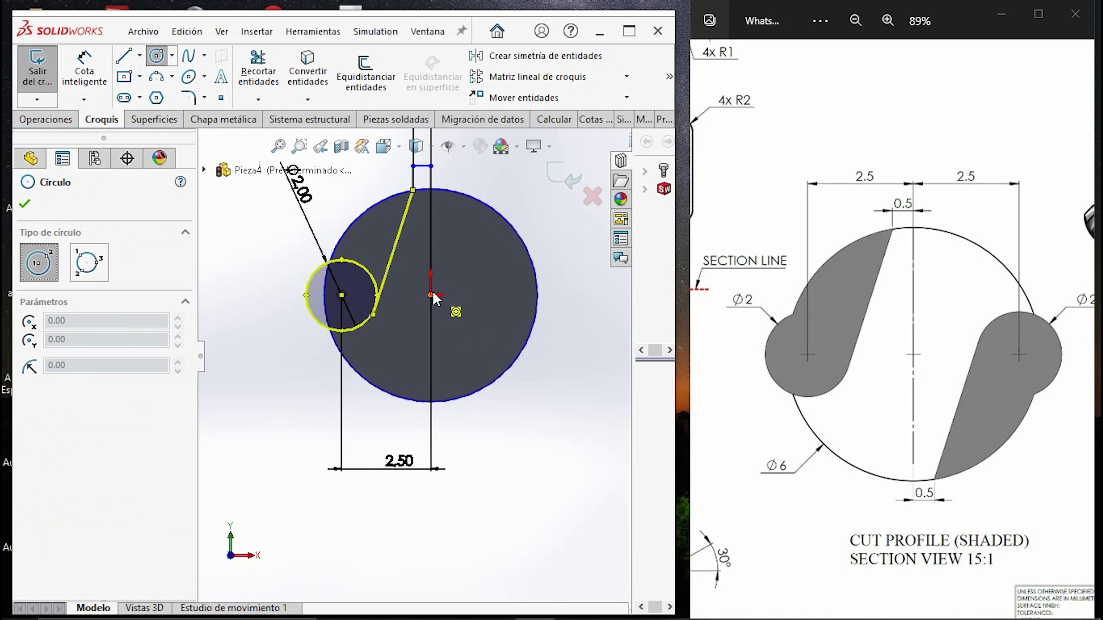
pyautogui.click(431, 295)
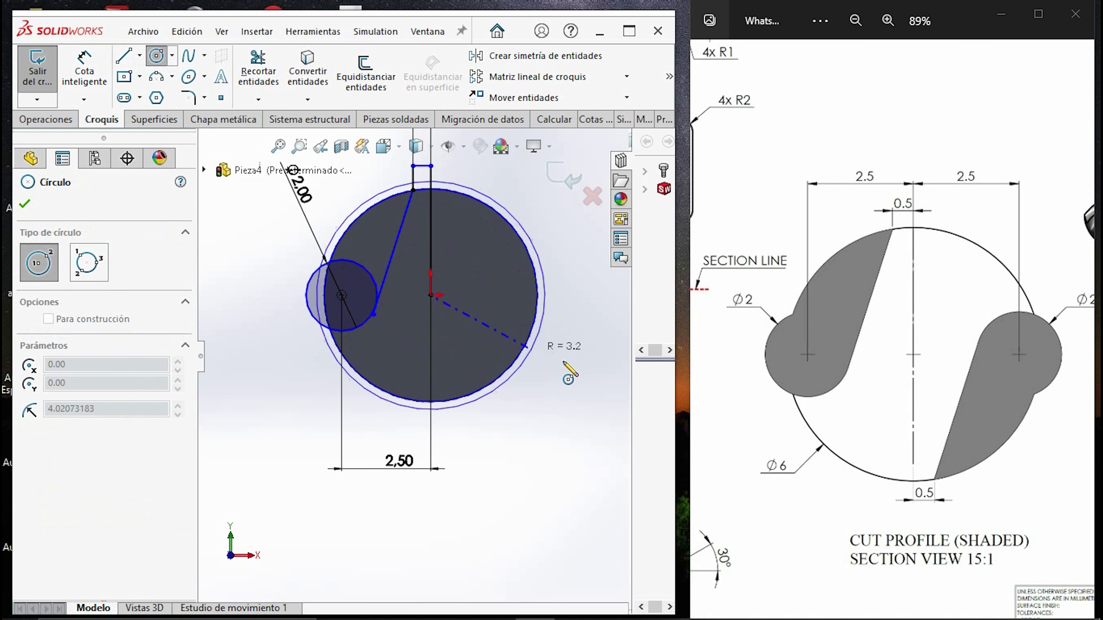
pyautogui.click(530, 349)
pyautogui.click(258, 69)
# - Trim the excess arcs and line stubs, leaving only the flute cut profile
pyautogui.moveTo(500, 194); pyautogui.dragTo(467, 191)
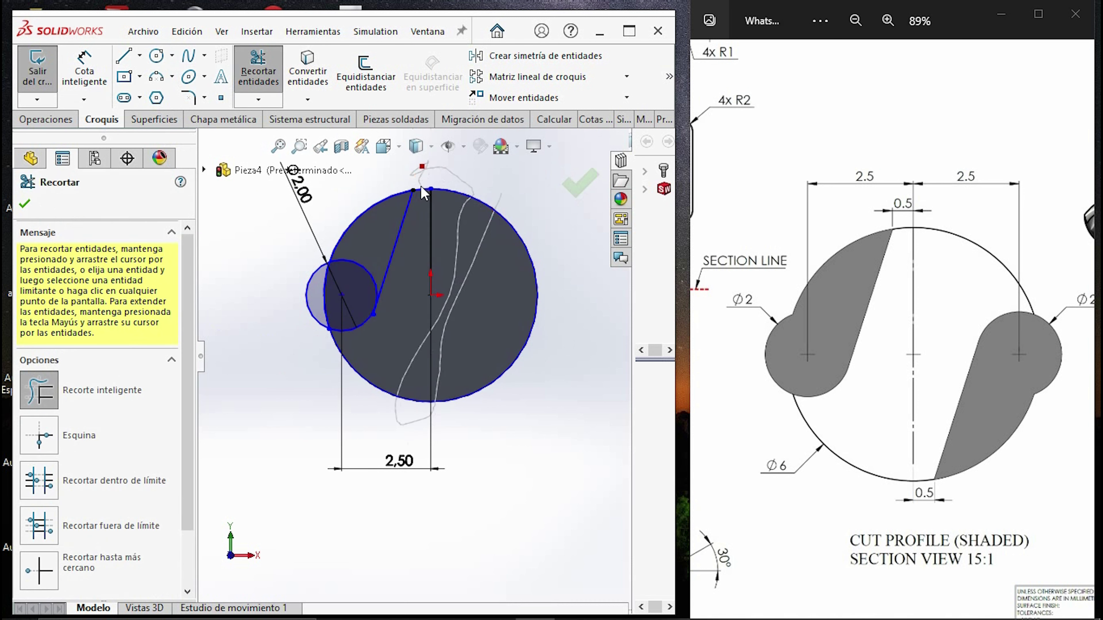
pyautogui.moveTo(432, 246); pyautogui.dragTo(417, 374)
pyautogui.scroll(-5, 434, 335)
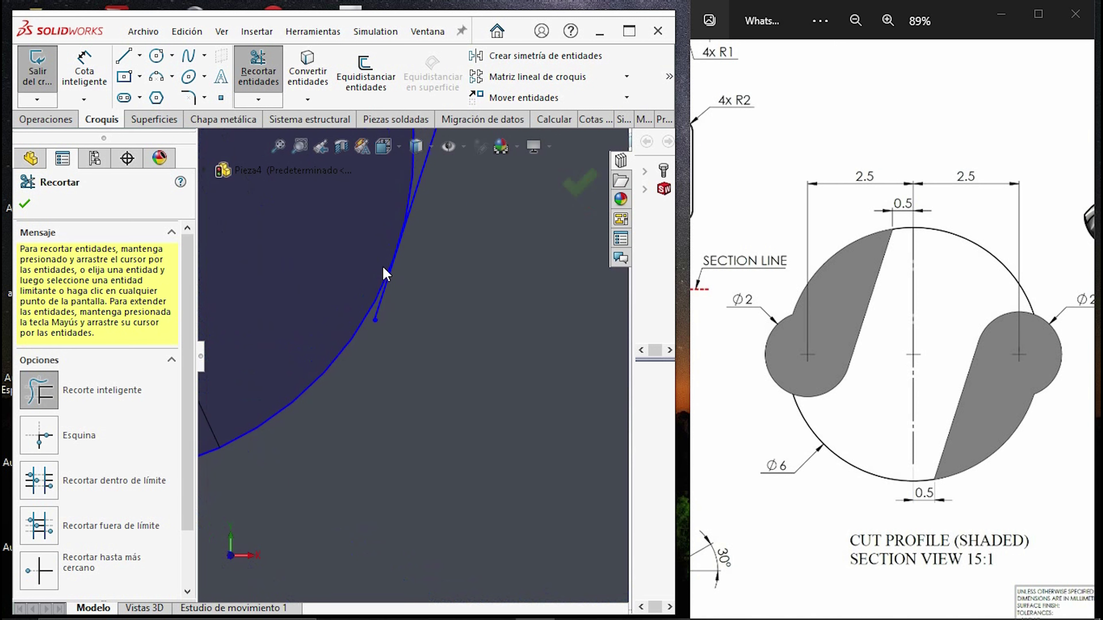
pyautogui.moveTo(325, 295)
pyautogui.mouseDown()
pyautogui.moveTo(240, 291)
pyautogui.moveTo(231, 312)
pyautogui.mouseUp()
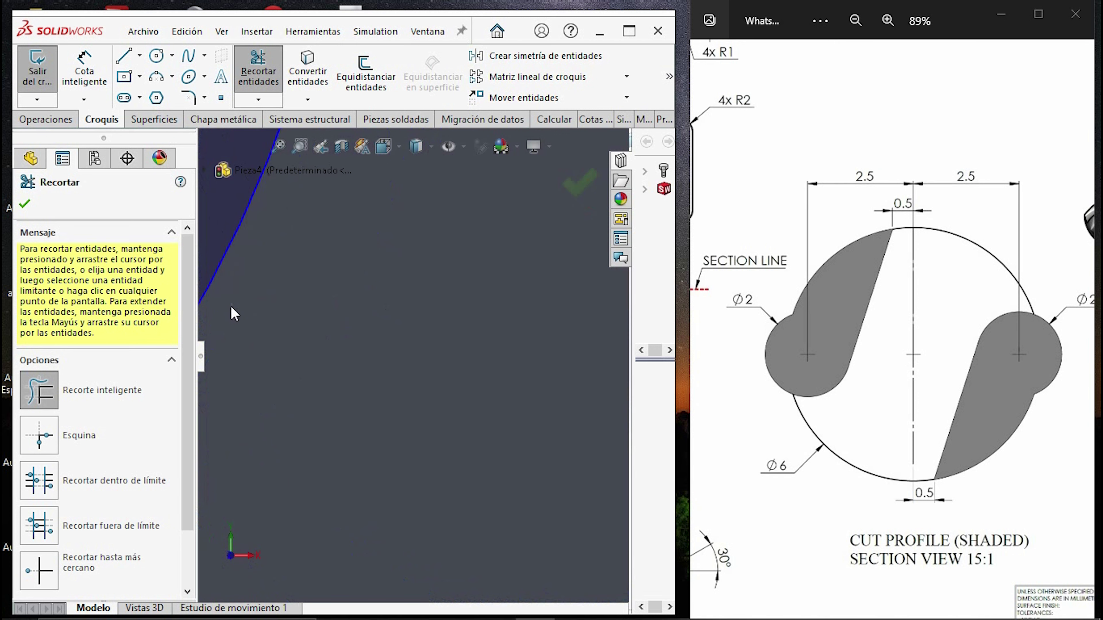
pyautogui.scroll(3, 364, 473)
pyautogui.scroll(3, 409, 479)
pyautogui.moveTo(308, 561); pyautogui.dragTo(272, 577)
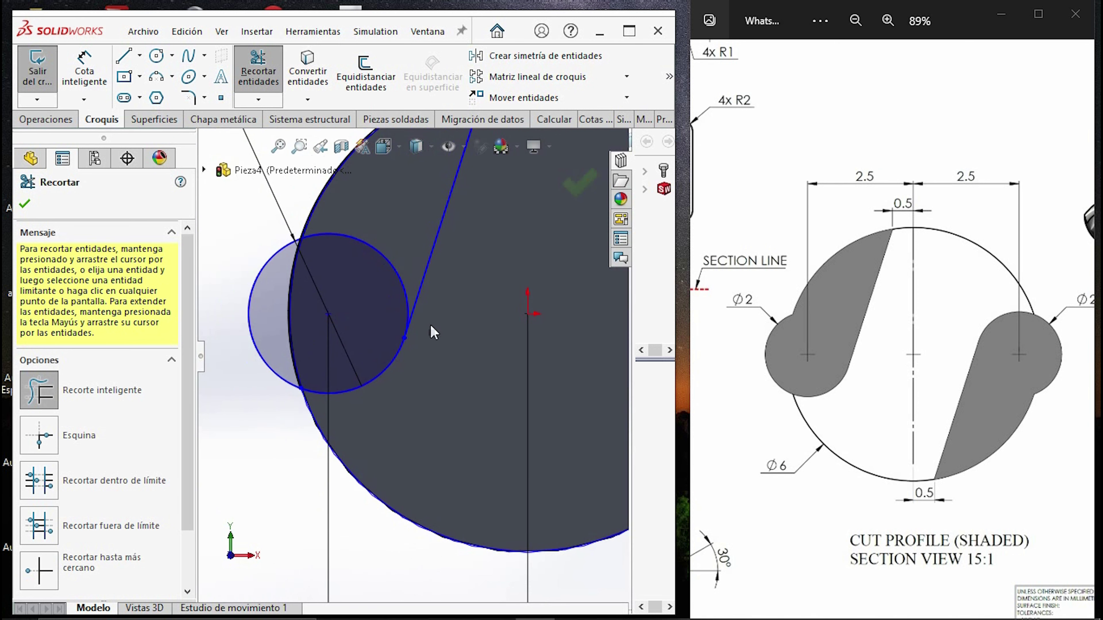
pyautogui.moveTo(364, 263); pyautogui.dragTo(320, 307)
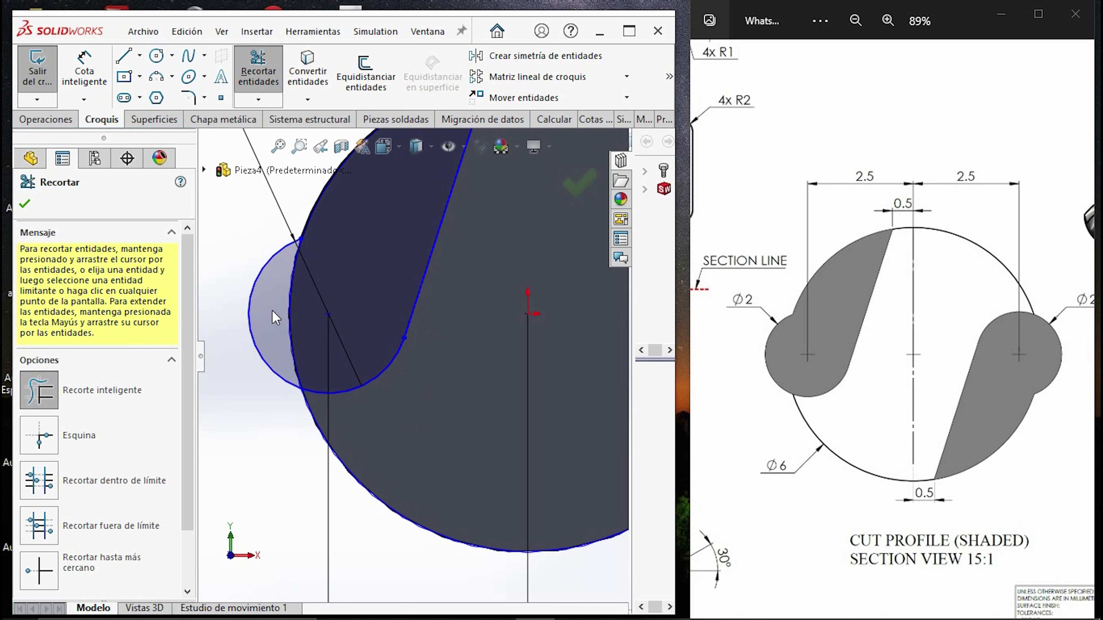
pyautogui.scroll(5, 387, 331)
pyautogui.scroll(-6, 384, 343)
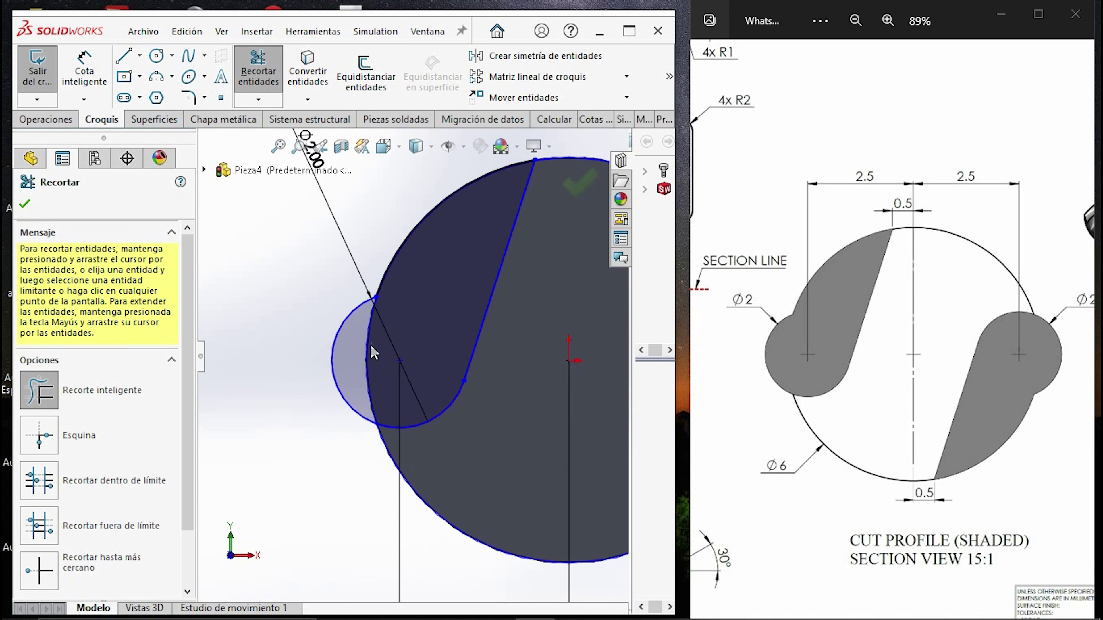
pyautogui.scroll(4, 381, 338)
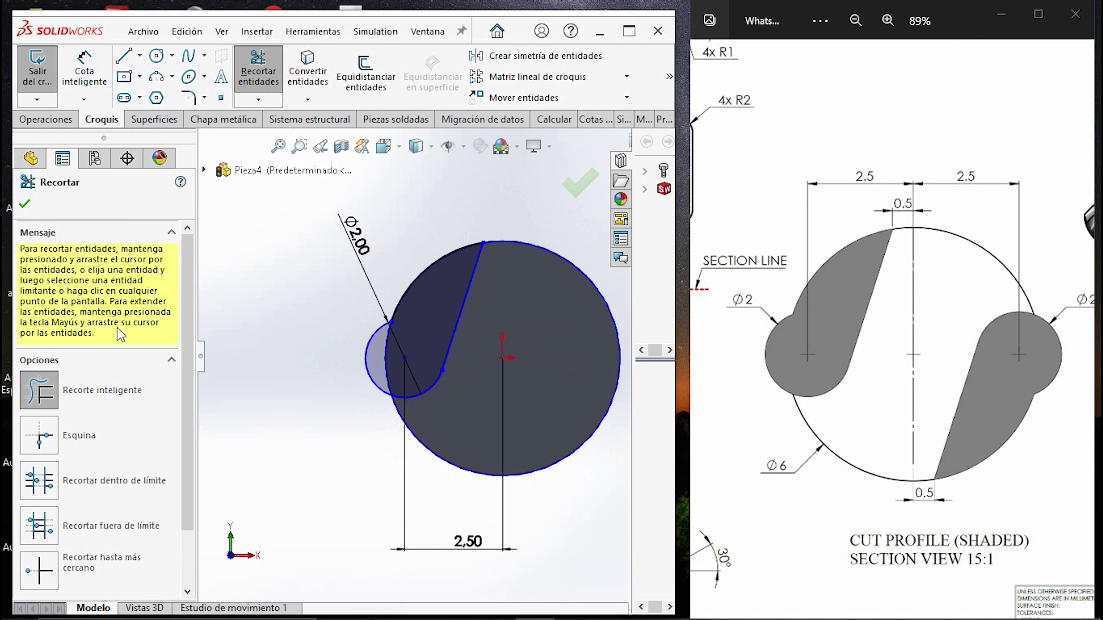
# - Close the trim tool and exit Croquis3
pyautogui.click(24, 204)
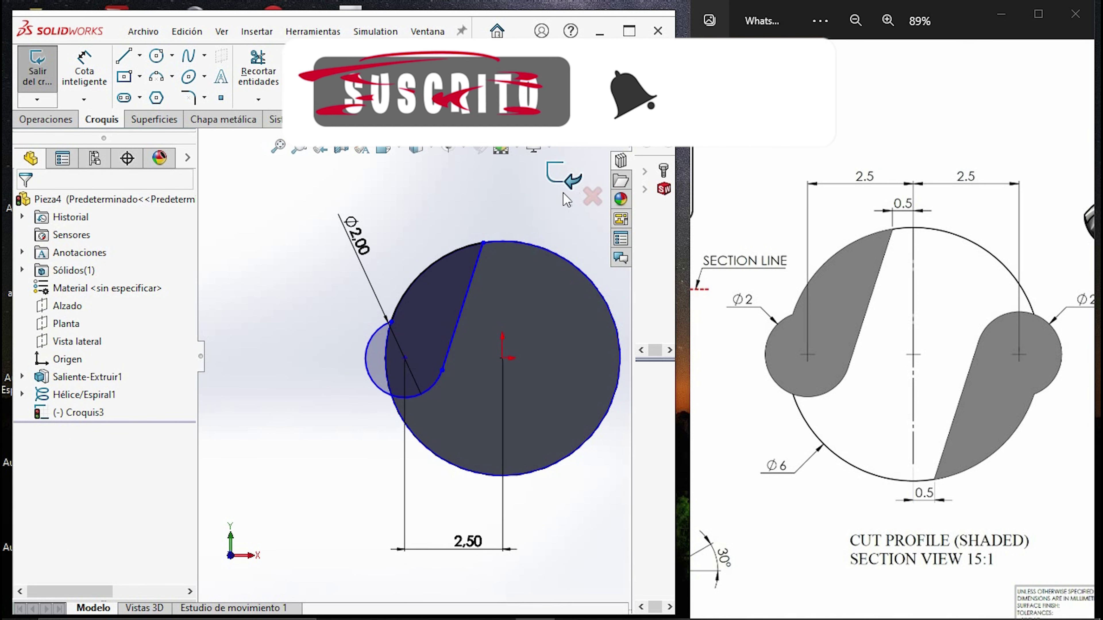
pyautogui.click(563, 176)
pyautogui.click(499, 300)
pyautogui.click(44, 122)
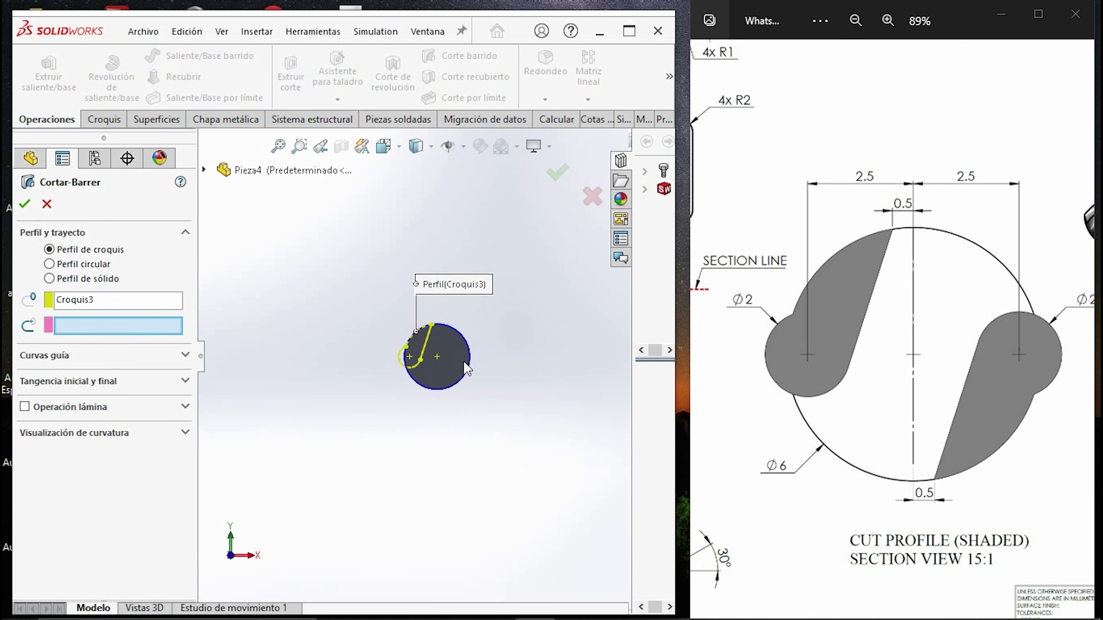
# - Sweep-cut the Croquis3 profile along Hélice/Espiral1, creating Cortar-Barrer1
pyautogui.moveTo(430, 322)
pyautogui.mouseDown(button='middle')
pyautogui.moveTo(414, 359)
pyautogui.moveTo(425, 348)
pyautogui.mouseUp(button='middle')
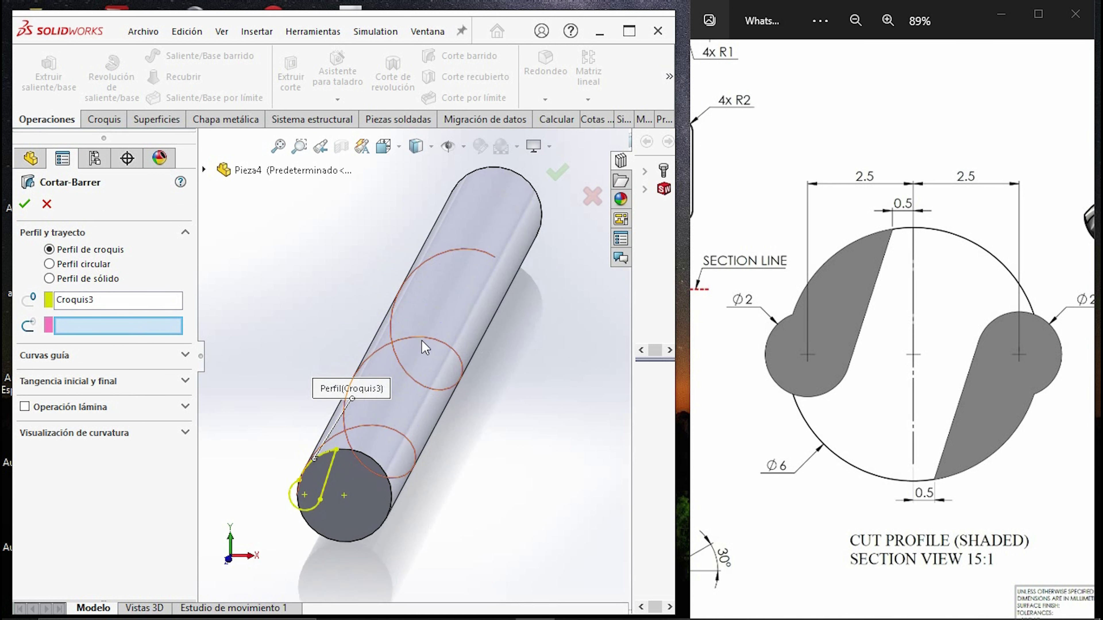
pyautogui.click(425, 347)
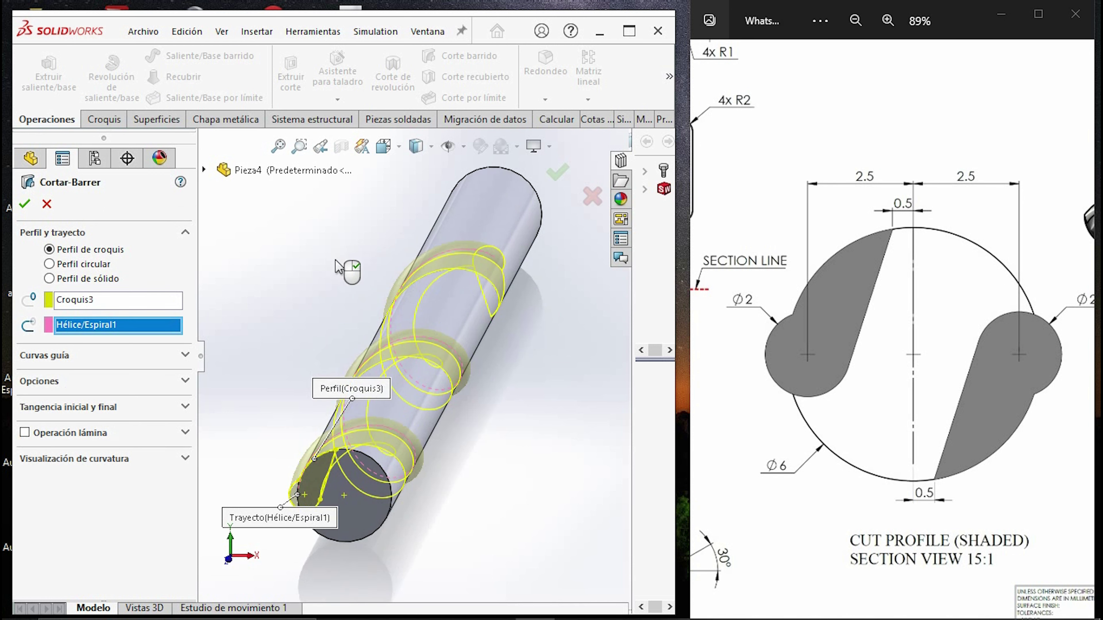
pyautogui.click(25, 209)
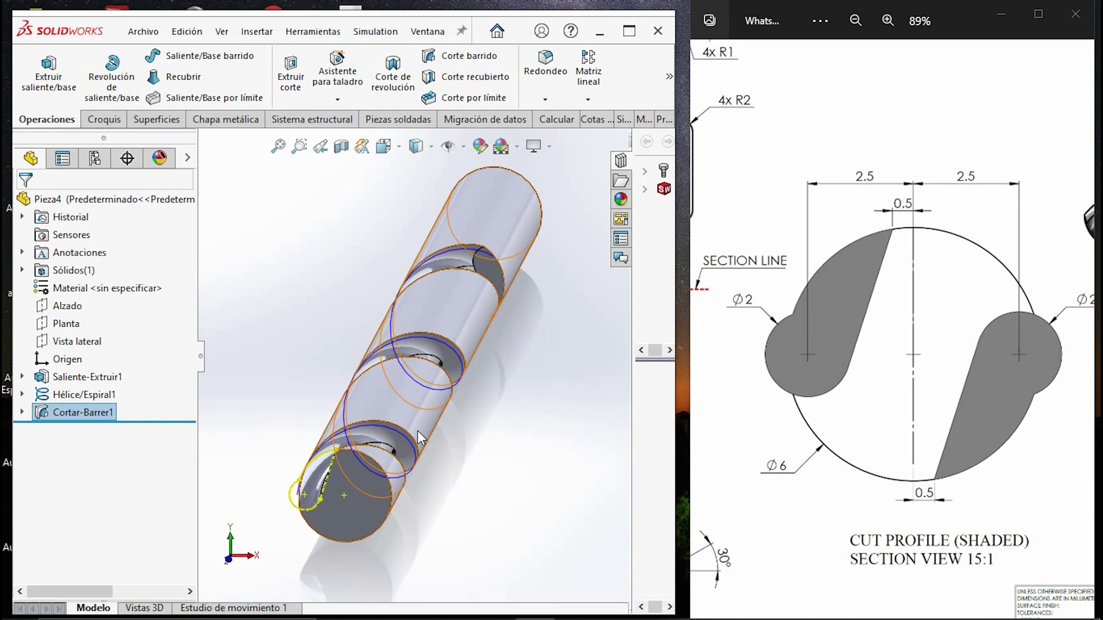
pyautogui.scroll(3, 416, 417)
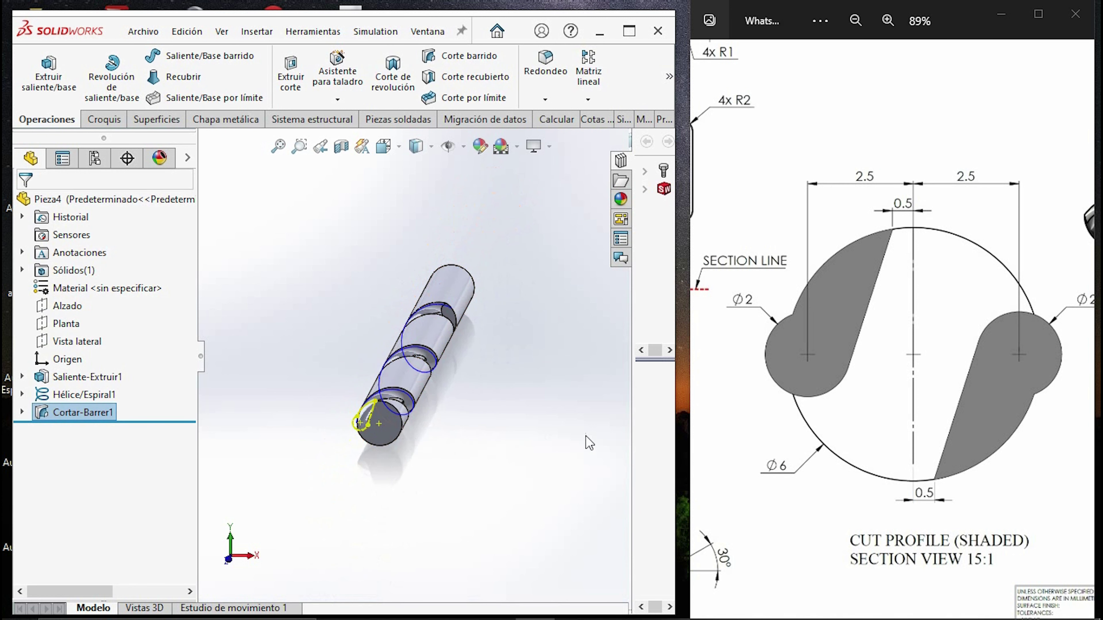
# - Circular-pattern Cortar-Barrer1 about the top circular edge: 2 instances over 360°
pyautogui.click(588, 101)
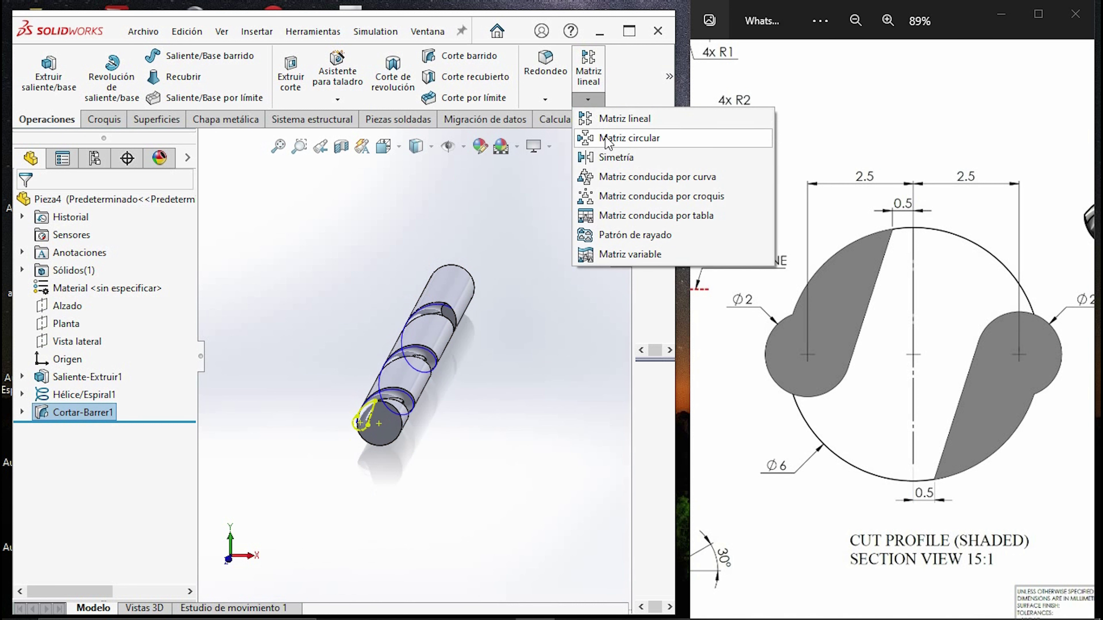
pyautogui.click(608, 138)
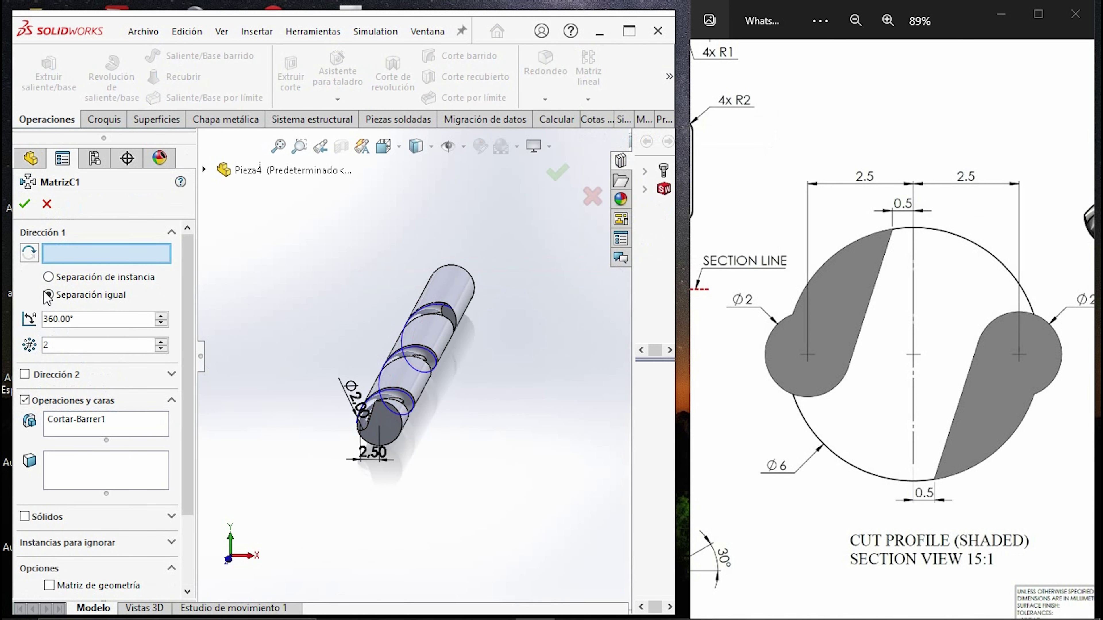
pyautogui.moveTo(452, 276); pyautogui.dragTo(487, 243, button='middle')
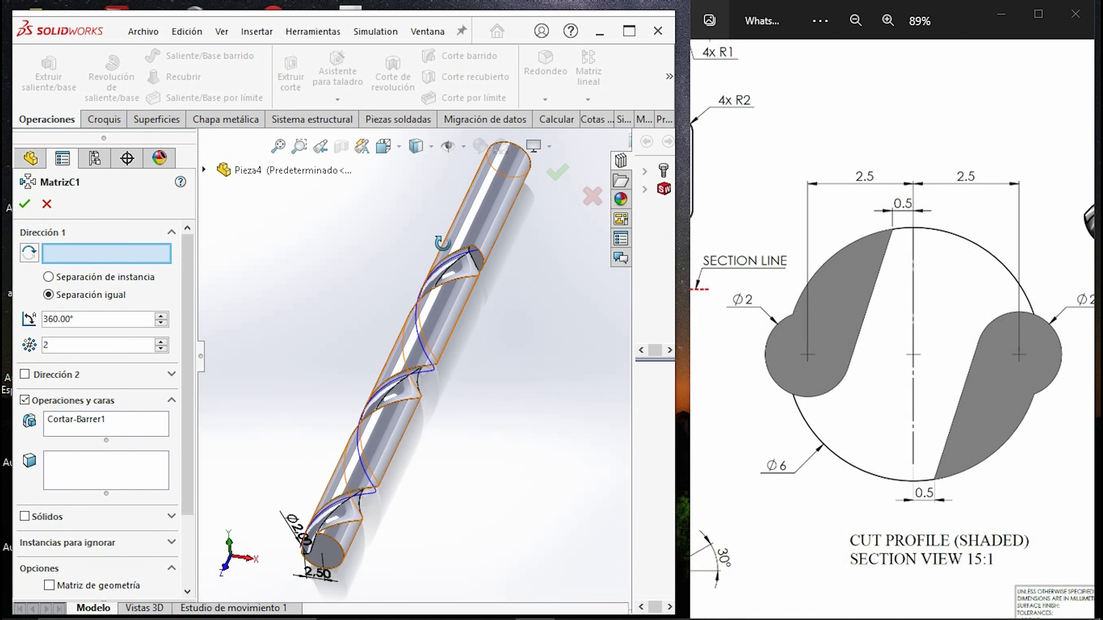
pyautogui.click(474, 246)
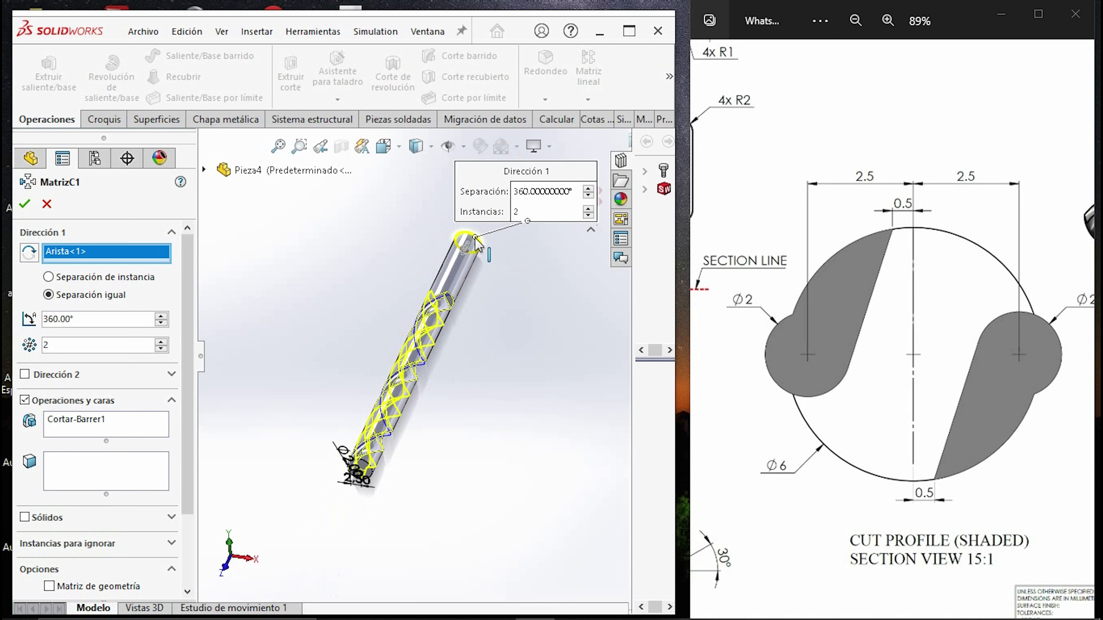
pyautogui.scroll(-2, 382, 448)
pyautogui.scroll(-2, 387, 449)
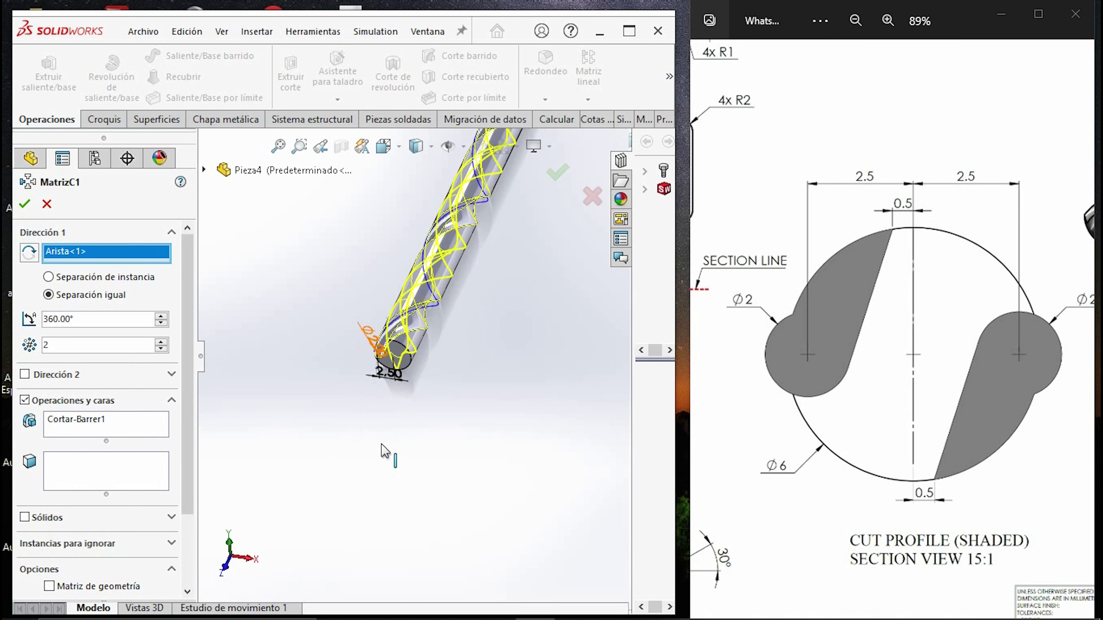
pyautogui.scroll(-2, 387, 391)
pyautogui.moveTo(388, 377); pyautogui.dragTo(456, 312, button='middle')
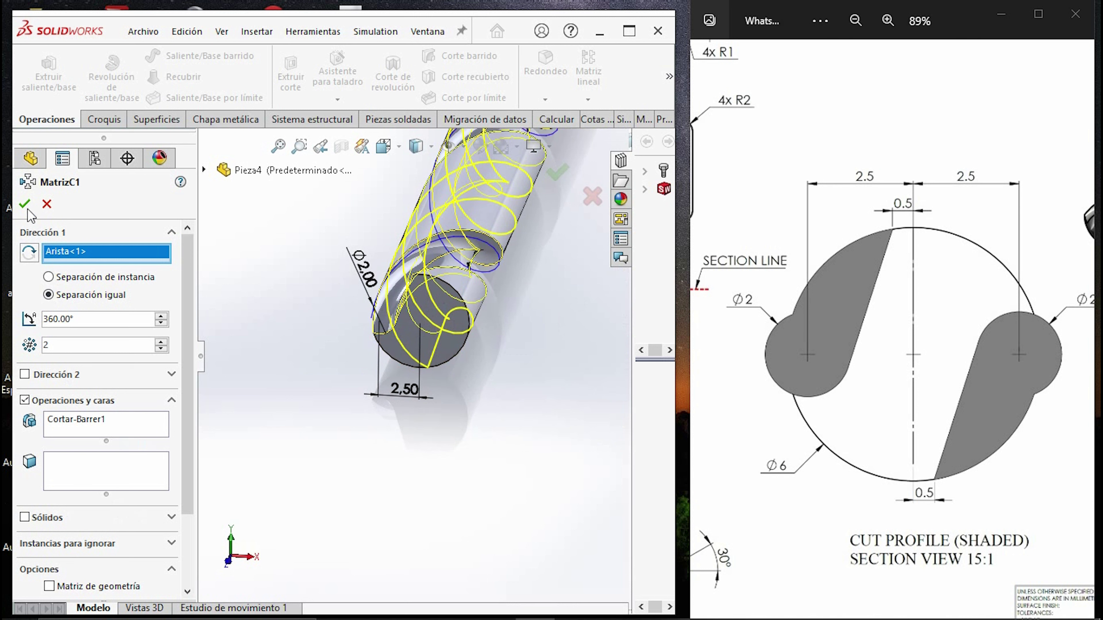
pyautogui.scroll(-2, 438, 365)
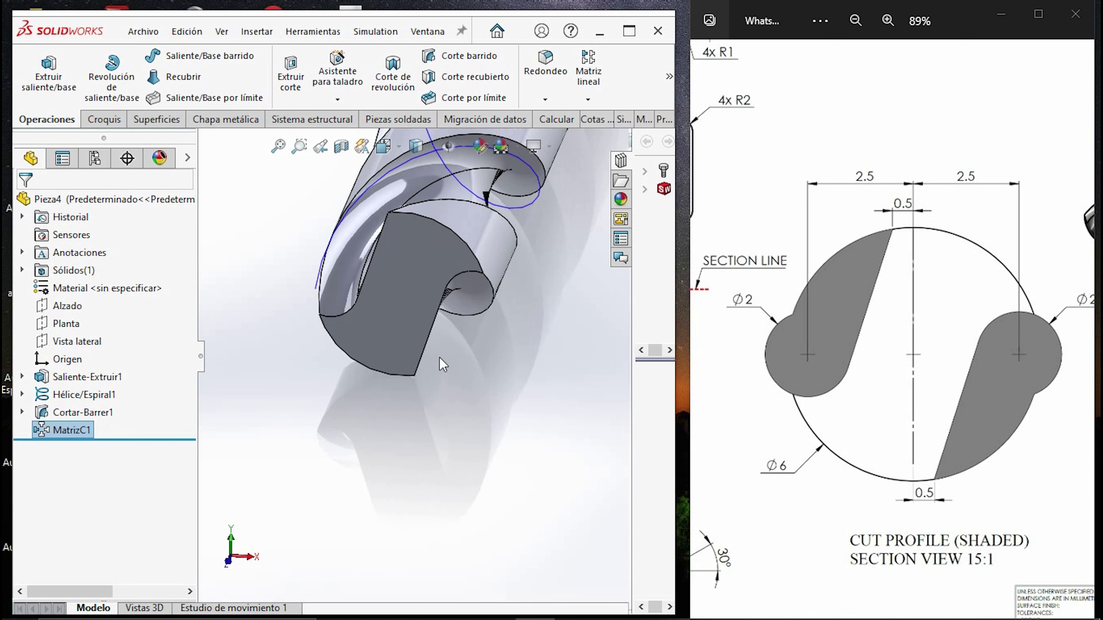
# - Compare the drill's two-flute end section in Front view with the reference drawing
pyautogui.scroll(2, 420, 339)
pyautogui.scroll(2, 419, 347)
pyautogui.scroll(1, 418, 369)
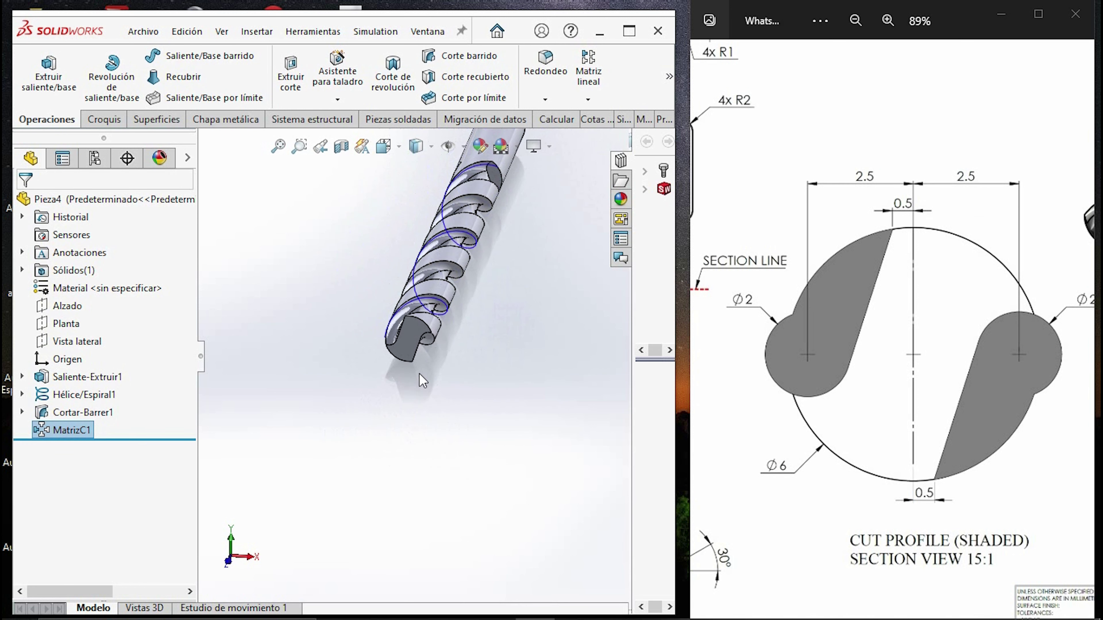
pyautogui.moveTo(418, 373)
pyautogui.mouseDown(button='middle')
pyautogui.moveTo(377, 368)
pyautogui.moveTo(387, 354)
pyautogui.mouseUp(button='middle')
pyautogui.scroll(-2, 419, 347)
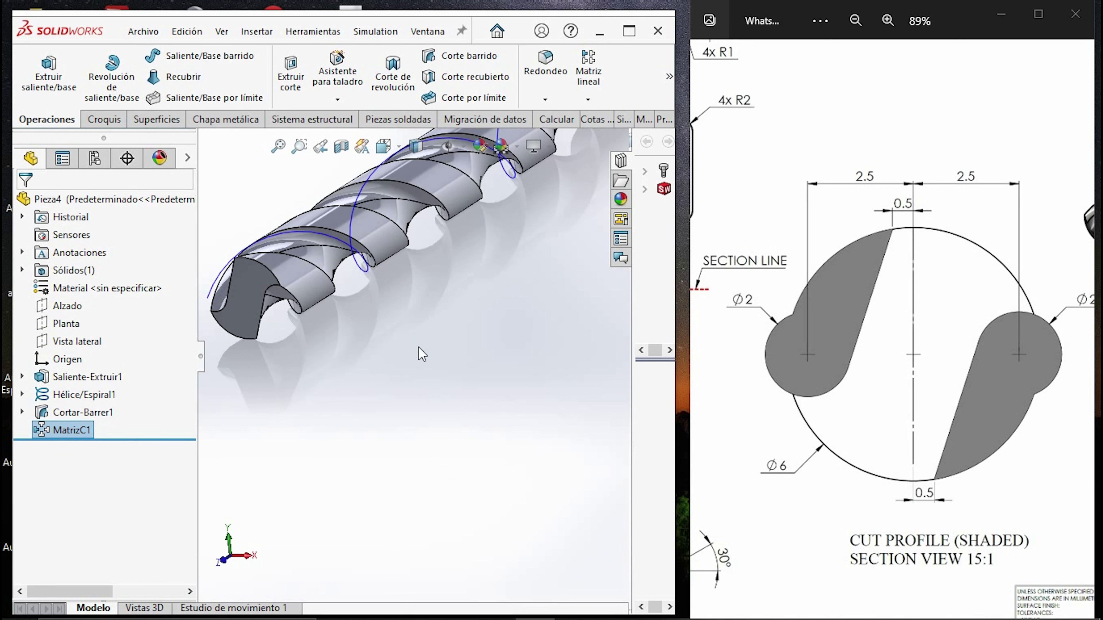
pyautogui.hotkey('ctrl', '1')
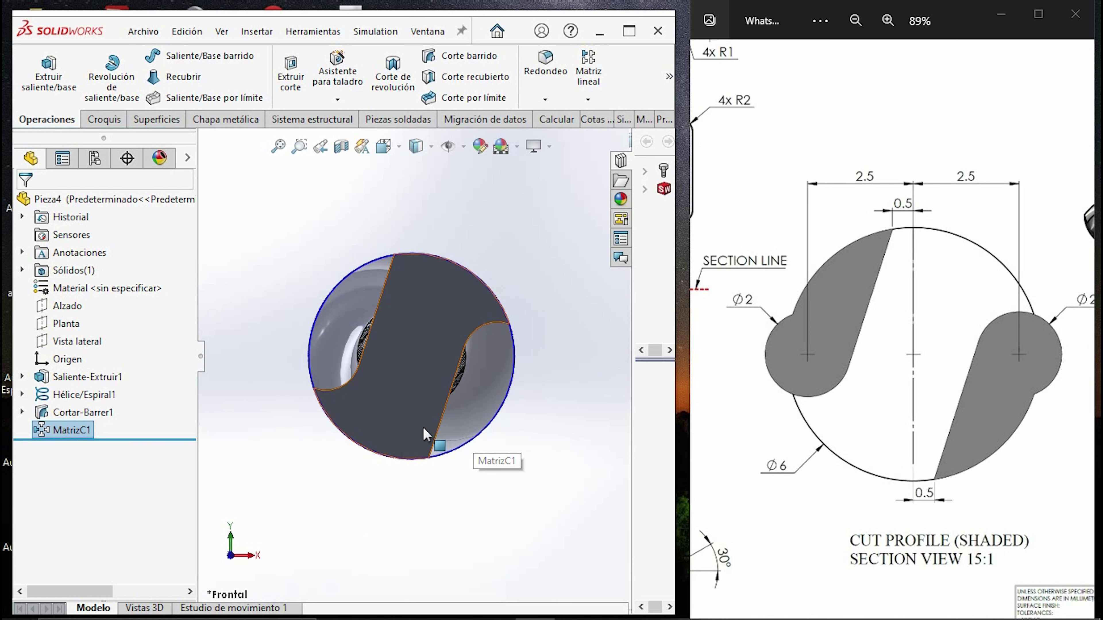
pyautogui.scroll(3, 501, 381)
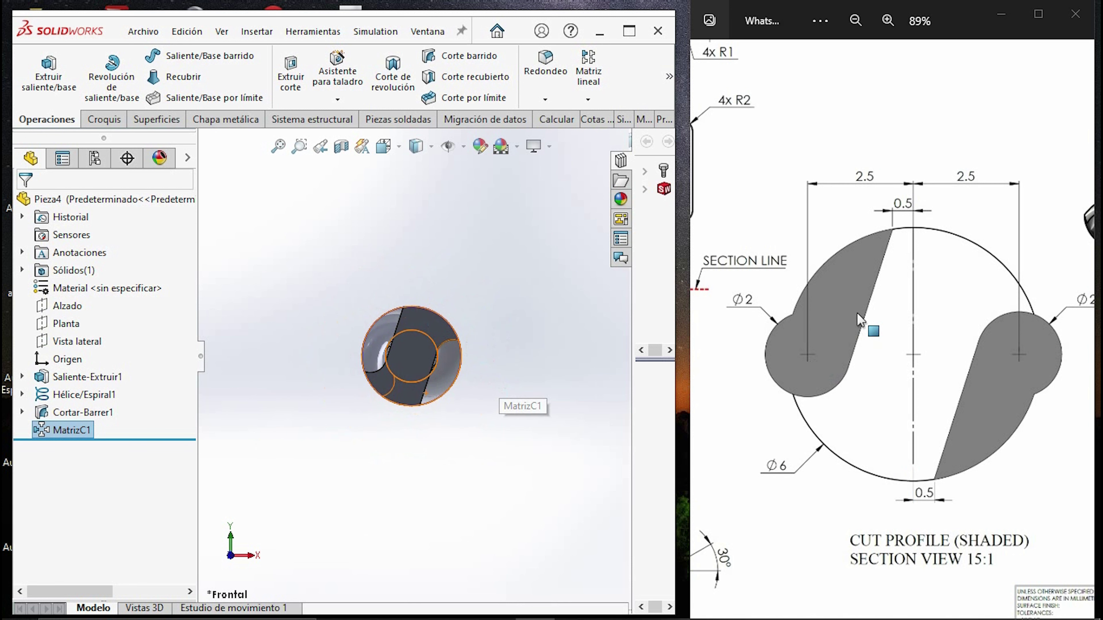
pyautogui.moveTo(870, 338); pyautogui.dragTo(1005, 327)
# - Start a new sketch, Croquis4, on the drill's unfluted top end face
pyautogui.click(84, 394)
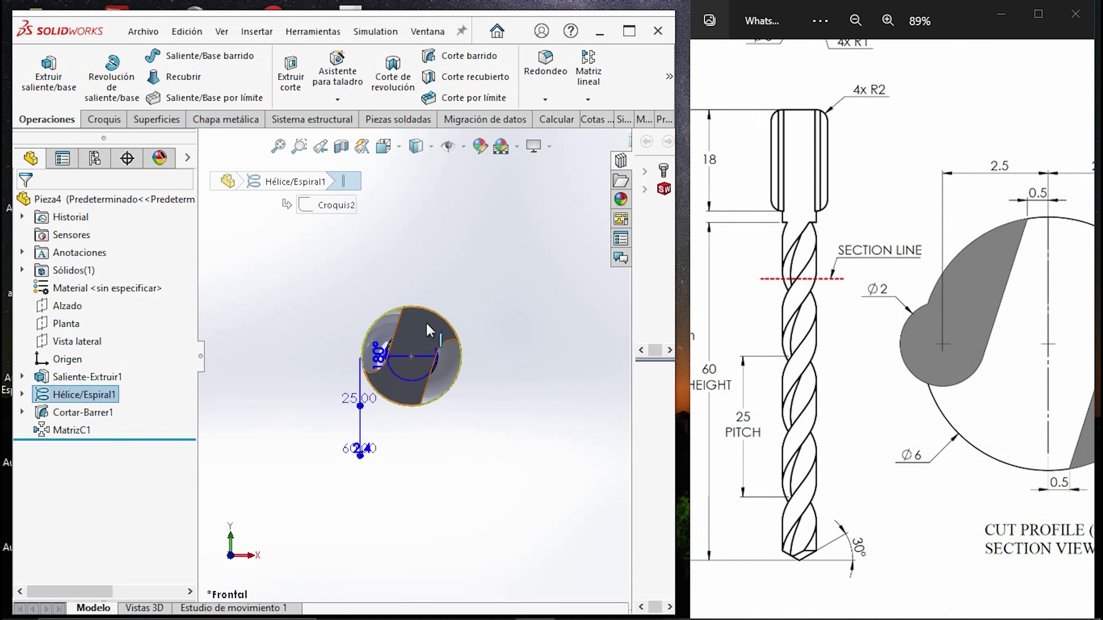
pyautogui.hotkey('ctrl', '7')
pyautogui.scroll(-3, 478, 304)
pyautogui.moveTo(882, 176); pyautogui.dragTo(885, 287)
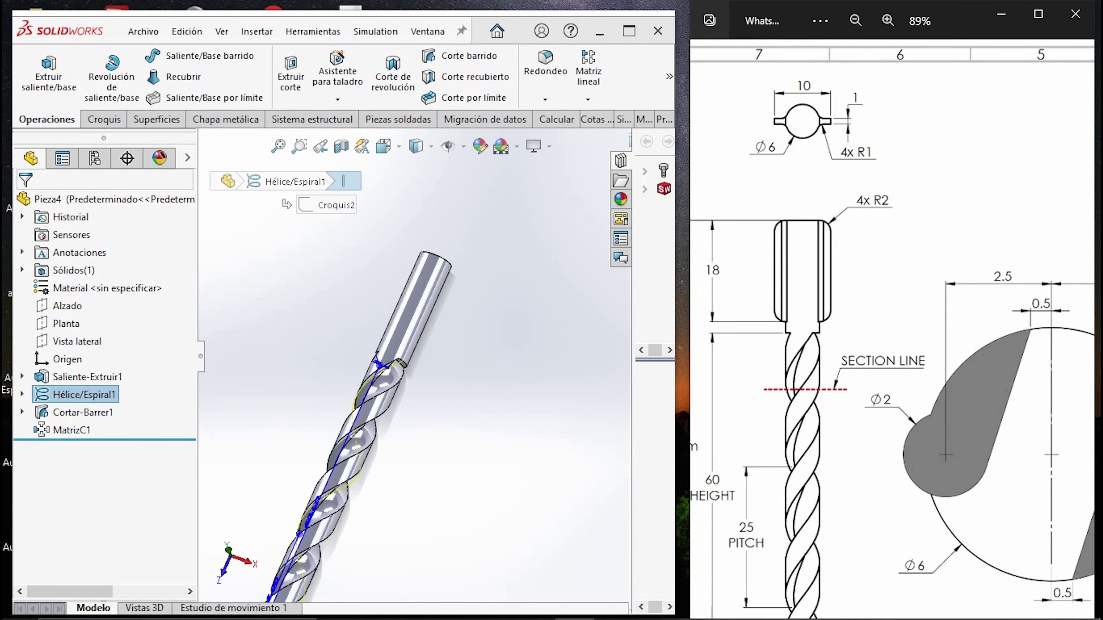
pyautogui.moveTo(438, 319); pyautogui.dragTo(478, 290, button='middle')
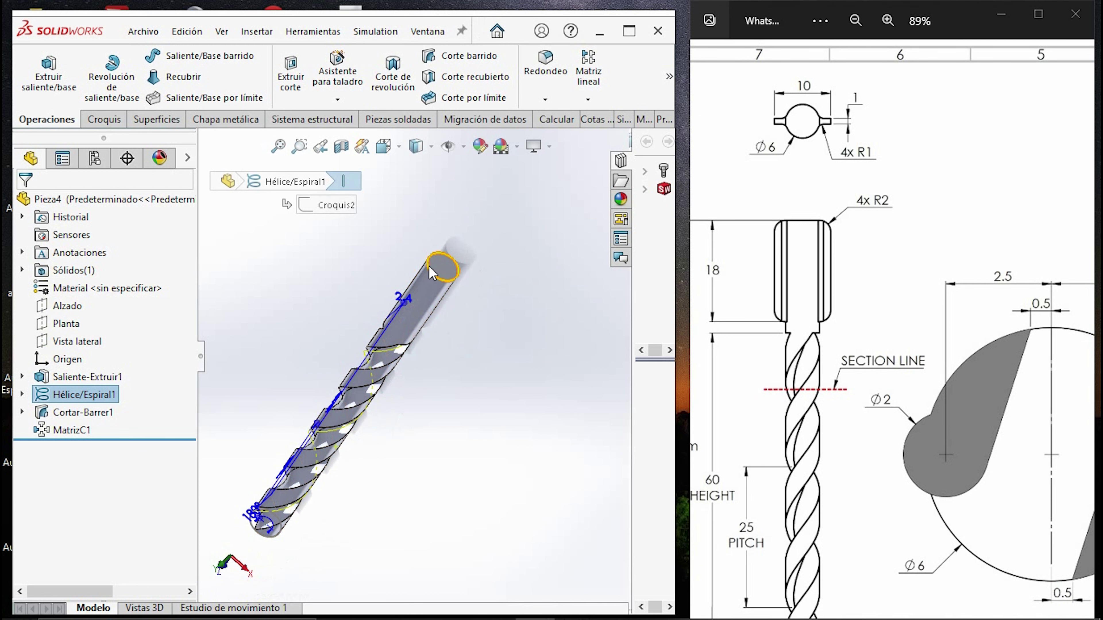
pyautogui.click(432, 273)
pyautogui.click(448, 278)
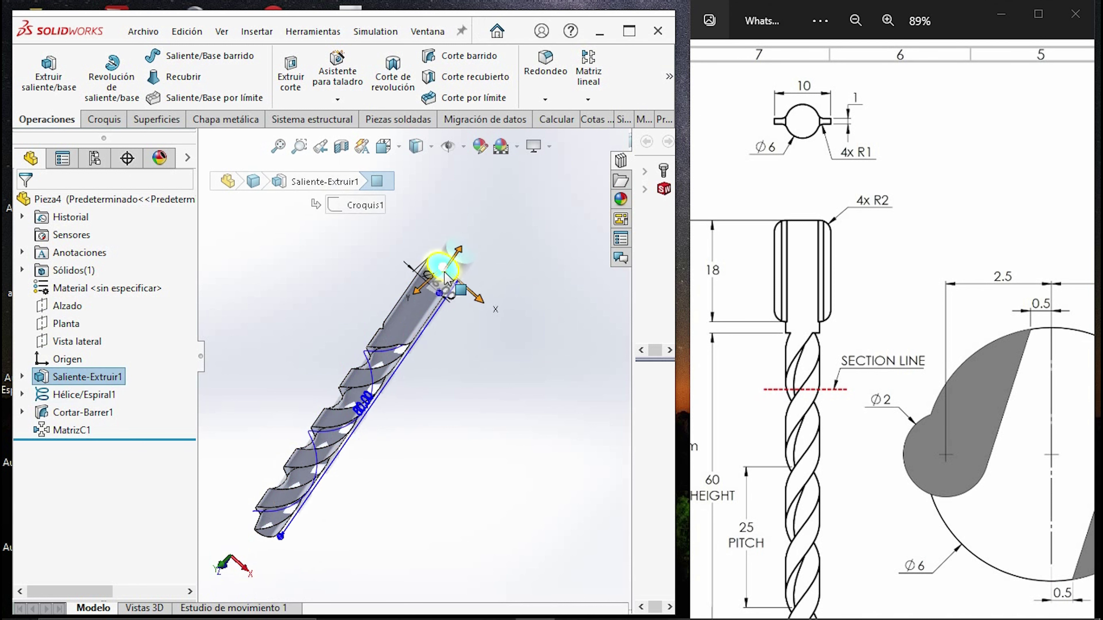
pyautogui.click(112, 124)
pyautogui.click(37, 63)
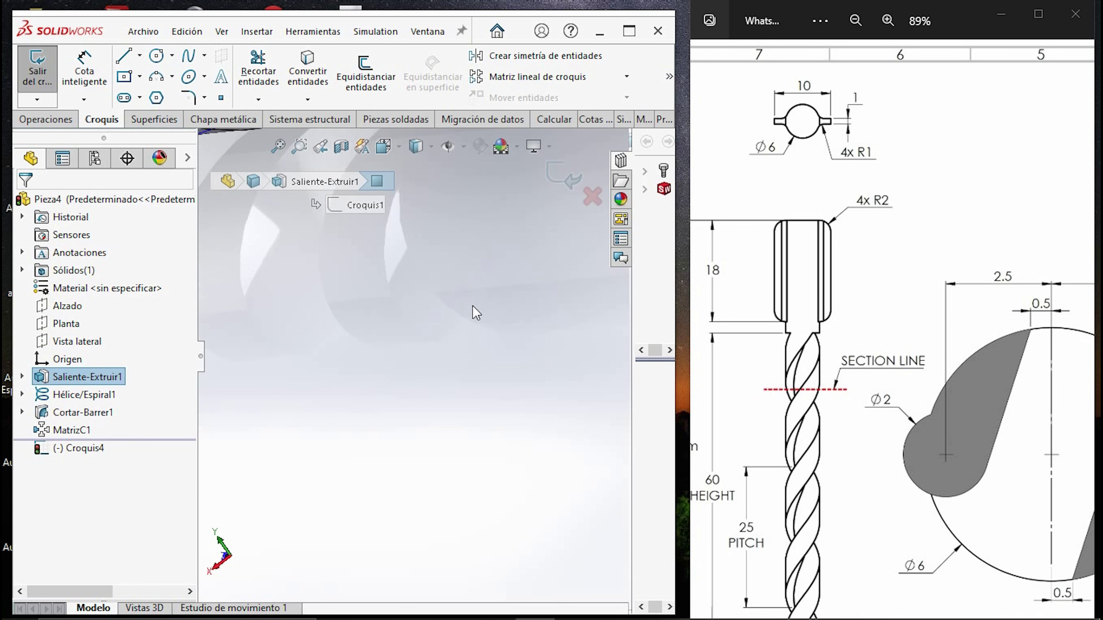
# - Draw a centre rectangle from the sketch origin extending past the end circle
pyautogui.click(139, 77)
pyautogui.click(148, 117)
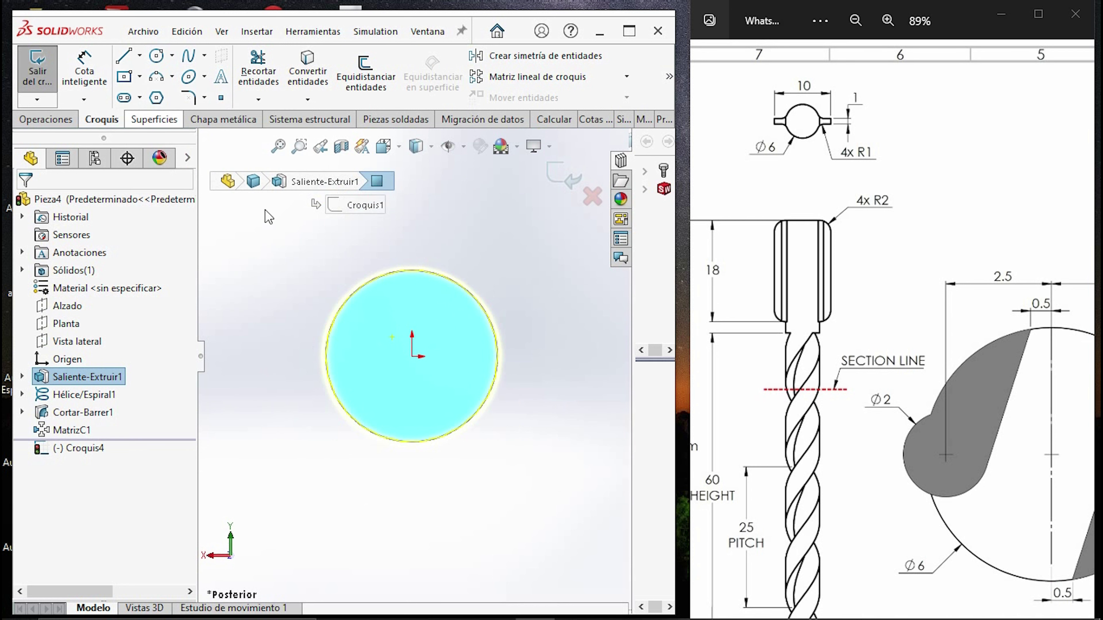
pyautogui.click(413, 356)
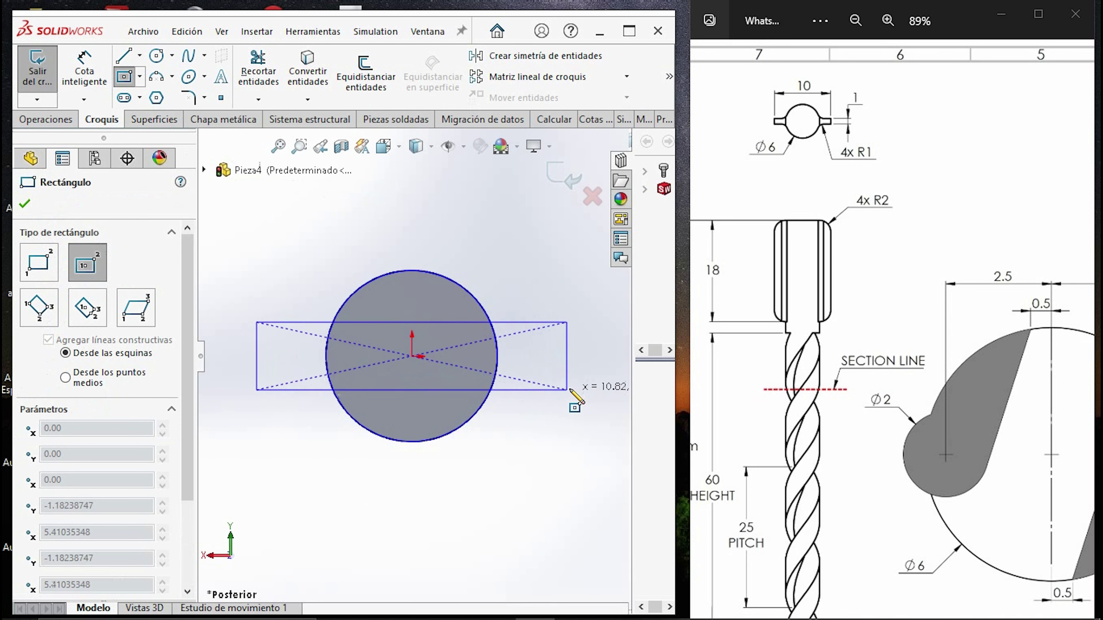
pyautogui.click(575, 378)
# - Dimension the rectangle 10 mm wide and 1 mm tall, then close the sketch
pyautogui.click(83, 78)
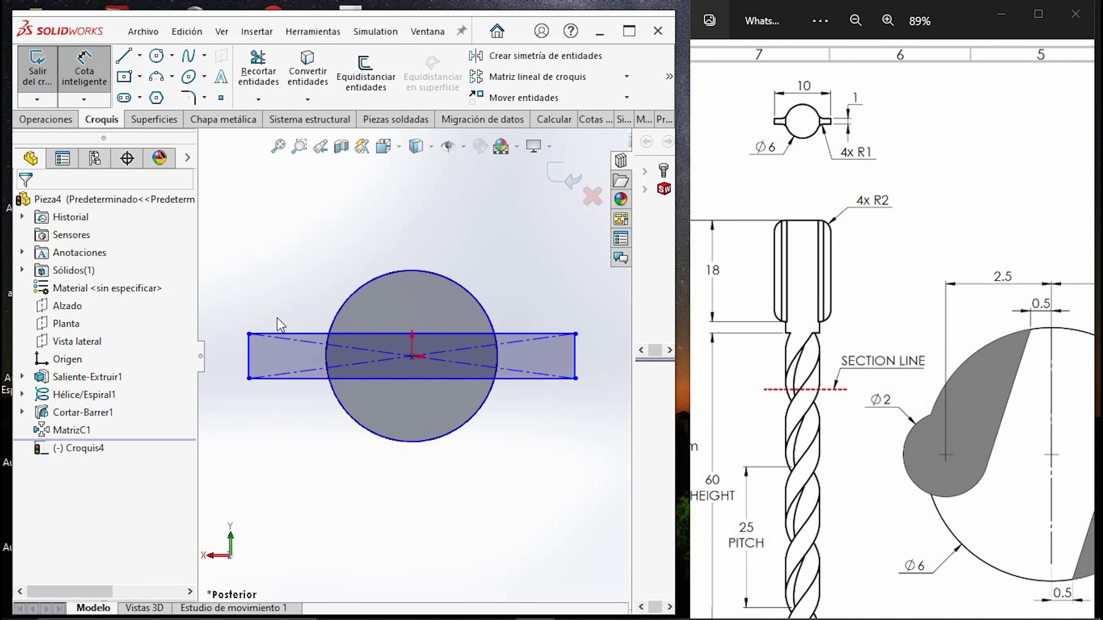
pyautogui.click(287, 334)
pyautogui.click(321, 235)
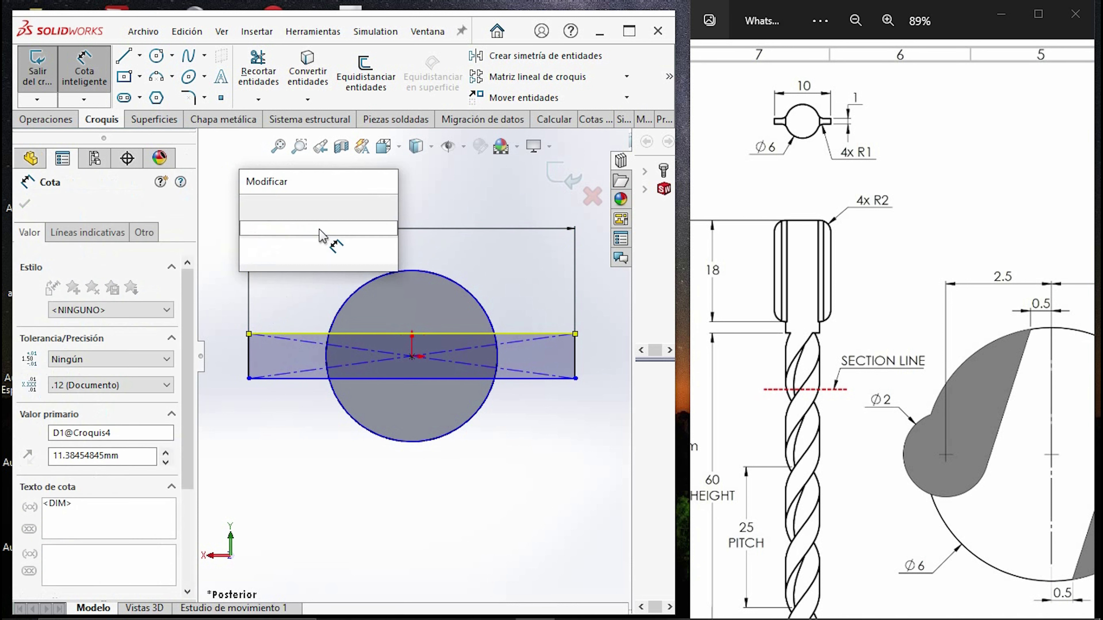
pyautogui.write('1')
pyautogui.press('Return')
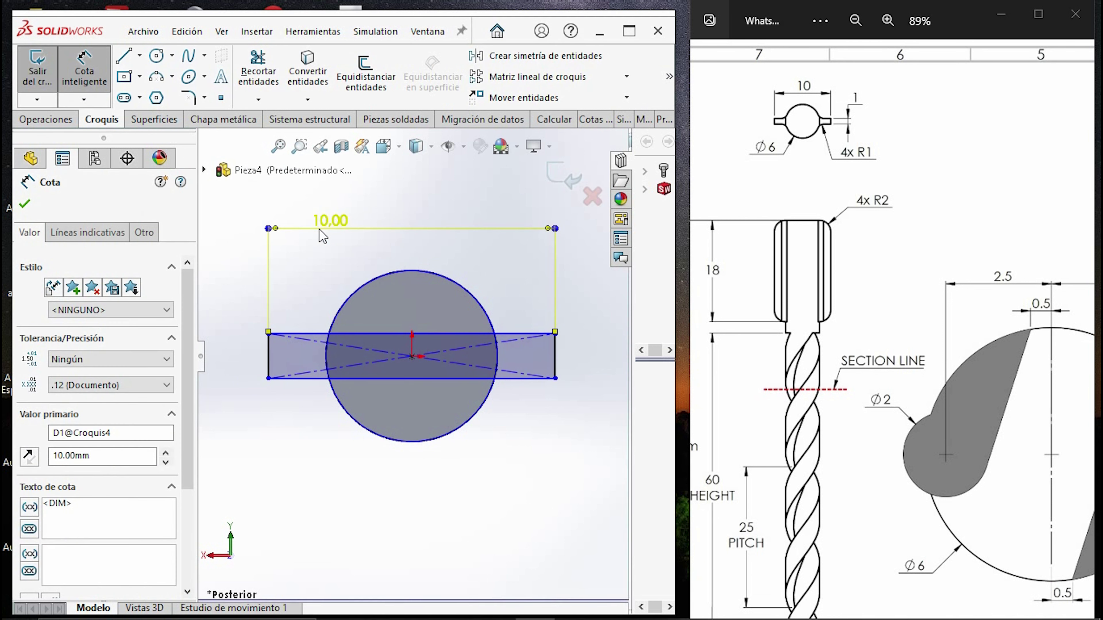
pyautogui.click(269, 356)
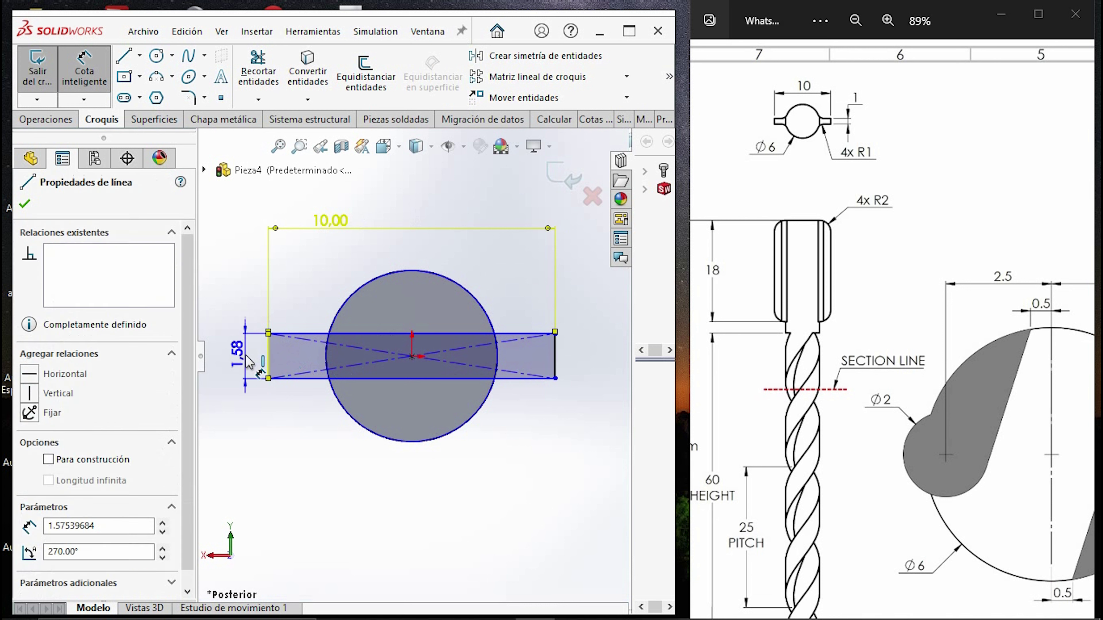
pyautogui.click(231, 360)
pyautogui.write('1')
pyautogui.press('Return')
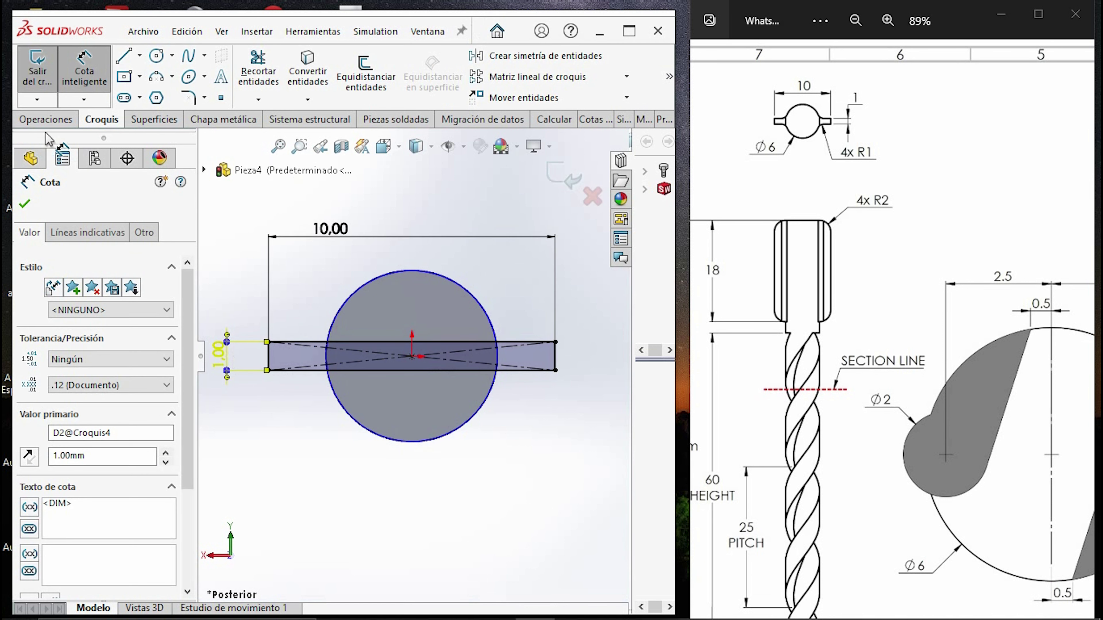
pyautogui.click(37, 65)
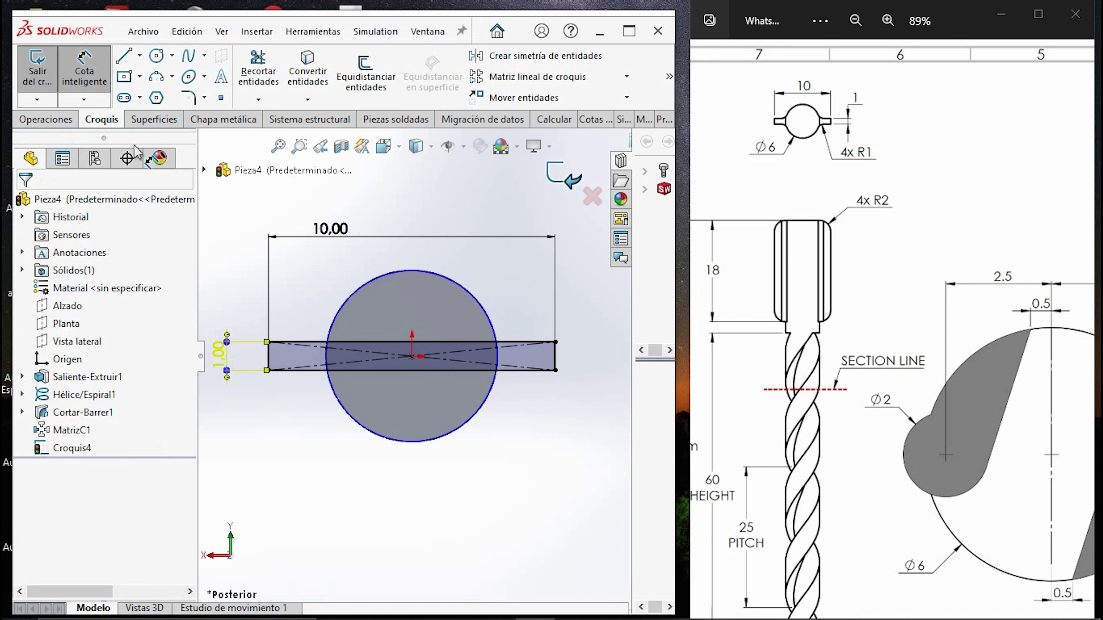
# - Extrude the 10 × 1 rectangle 18 mm in the reversed direction as Saliente-Extruir2
pyautogui.click(42, 118)
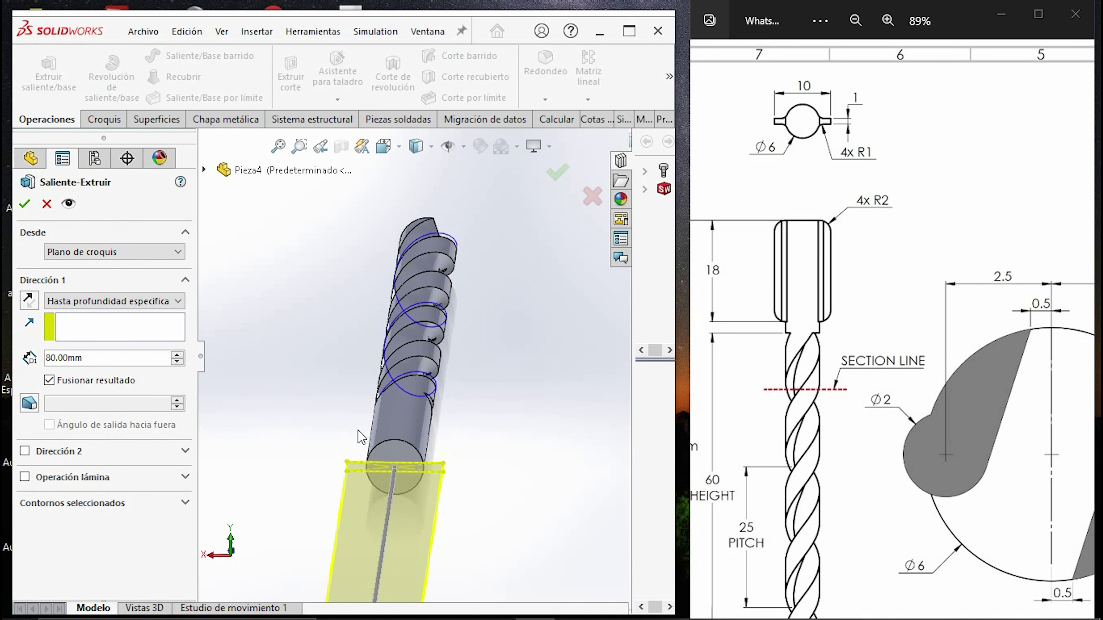
pyautogui.moveTo(846, 318); pyautogui.dragTo(940, 309)
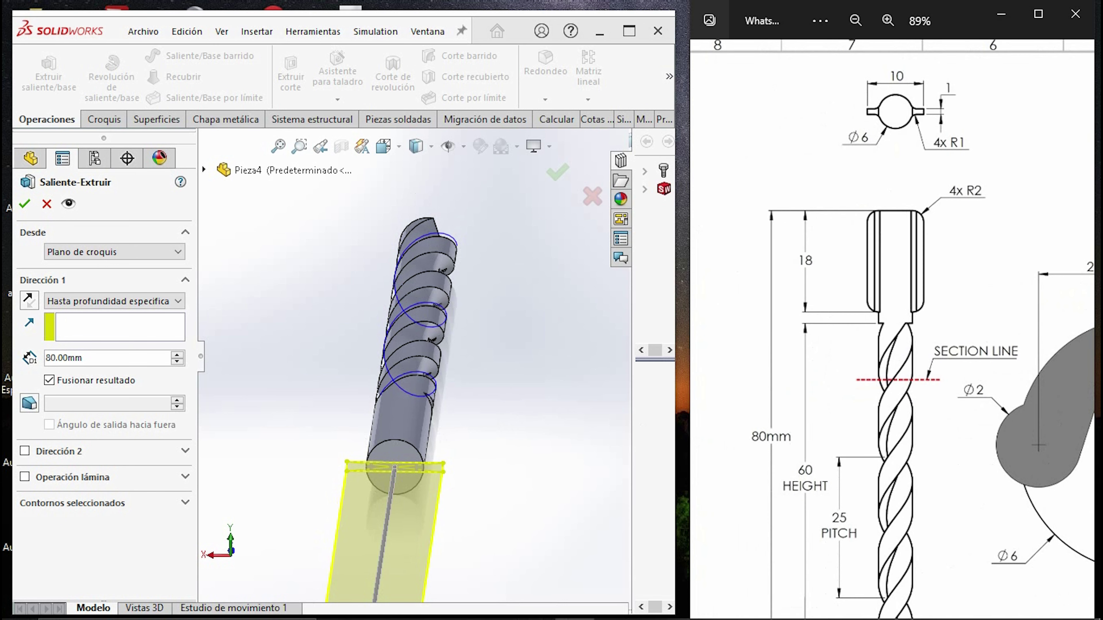
pyautogui.click(29, 302)
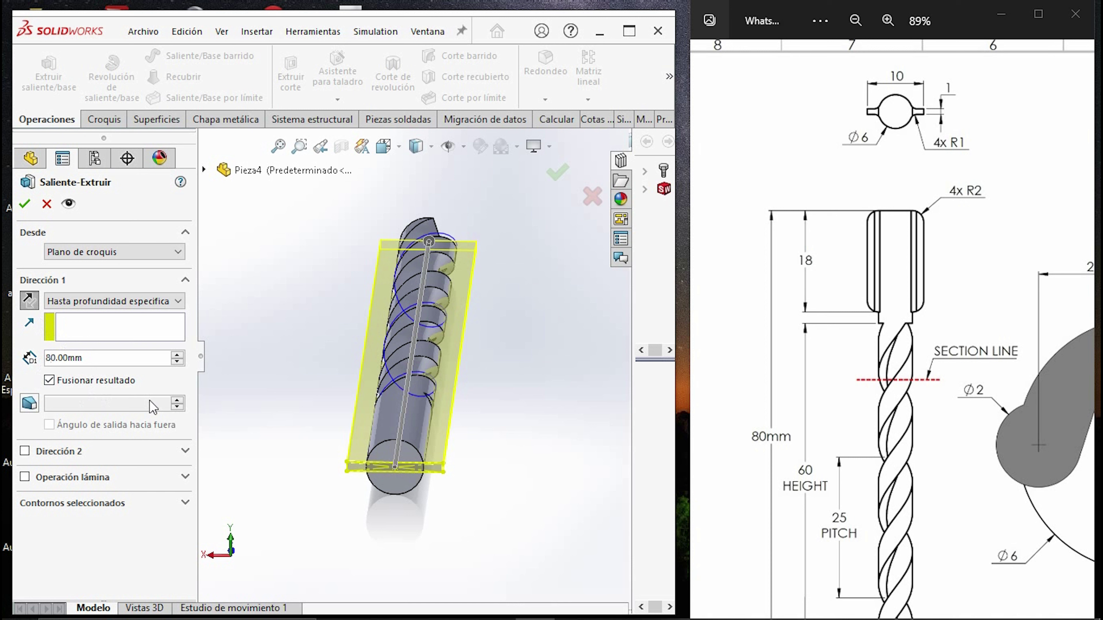
pyautogui.write('18')
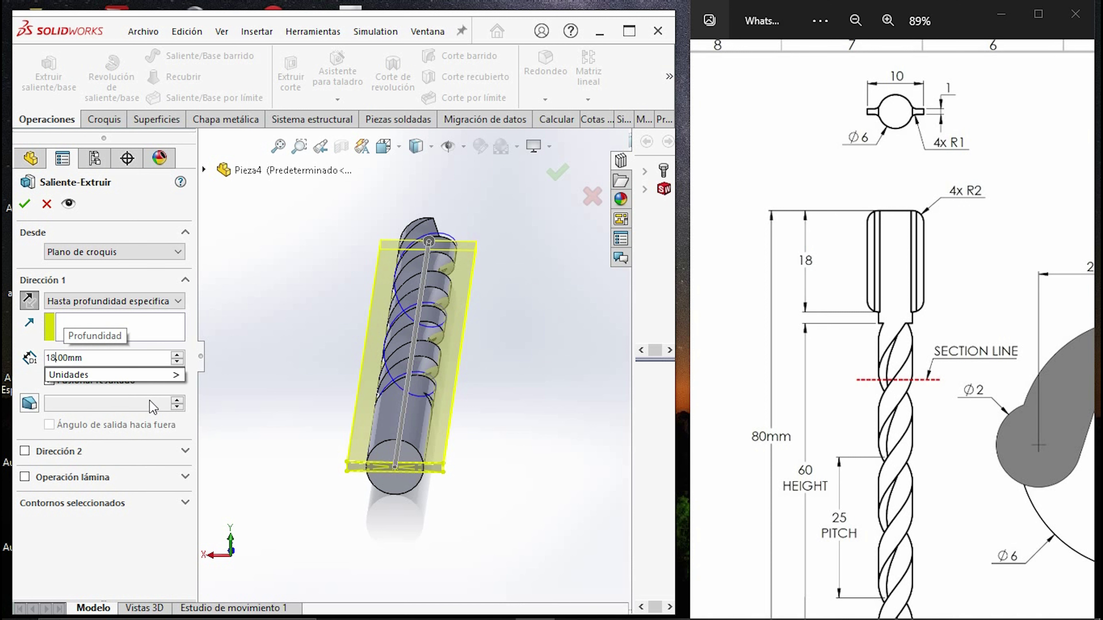
pyautogui.press('Return')
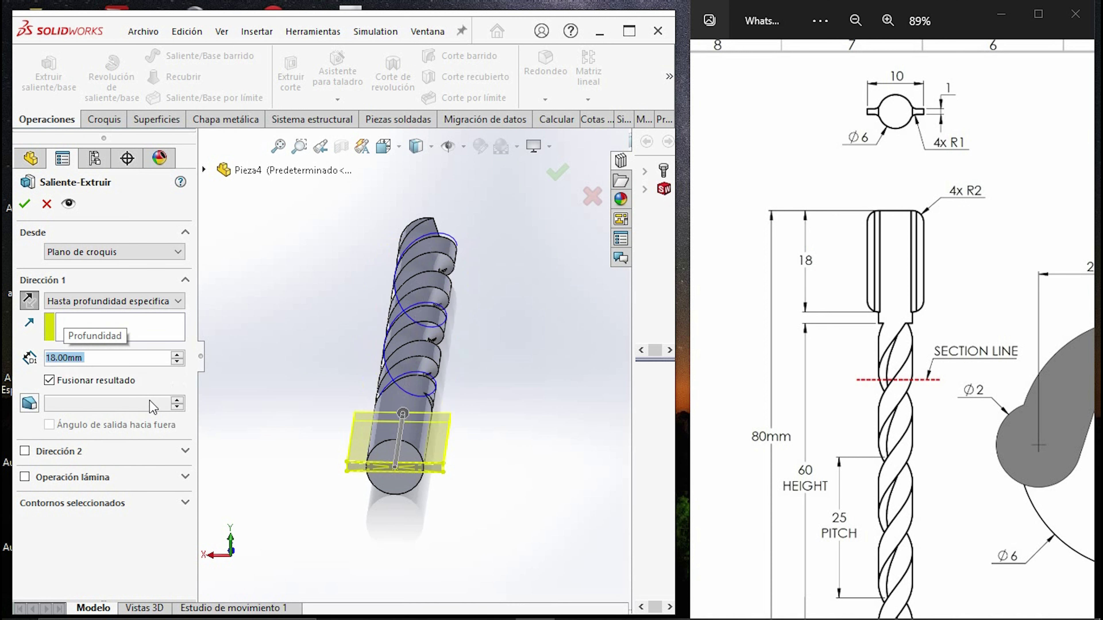
pyautogui.click(25, 204)
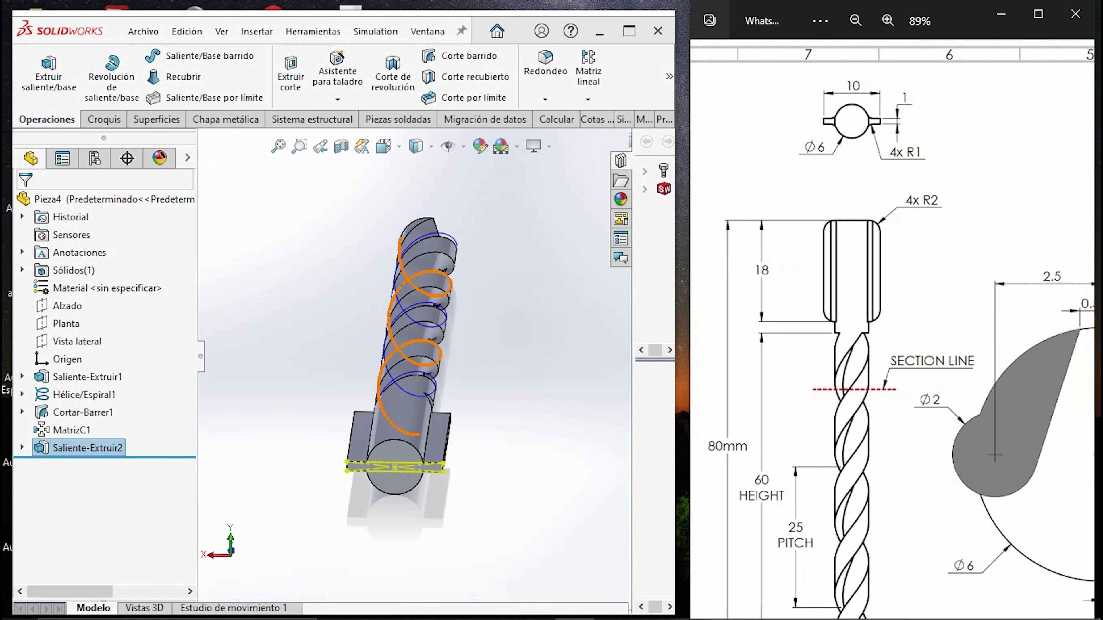
pyautogui.scroll(-2, 862, 243)
pyautogui.scroll(2, 864, 435)
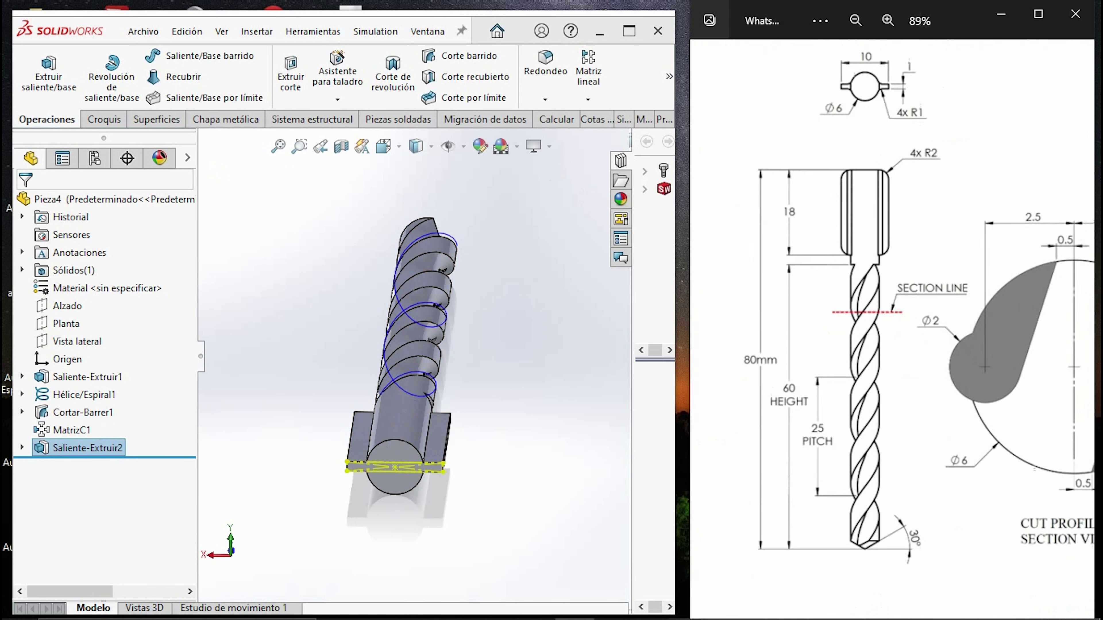
pyautogui.click(550, 393)
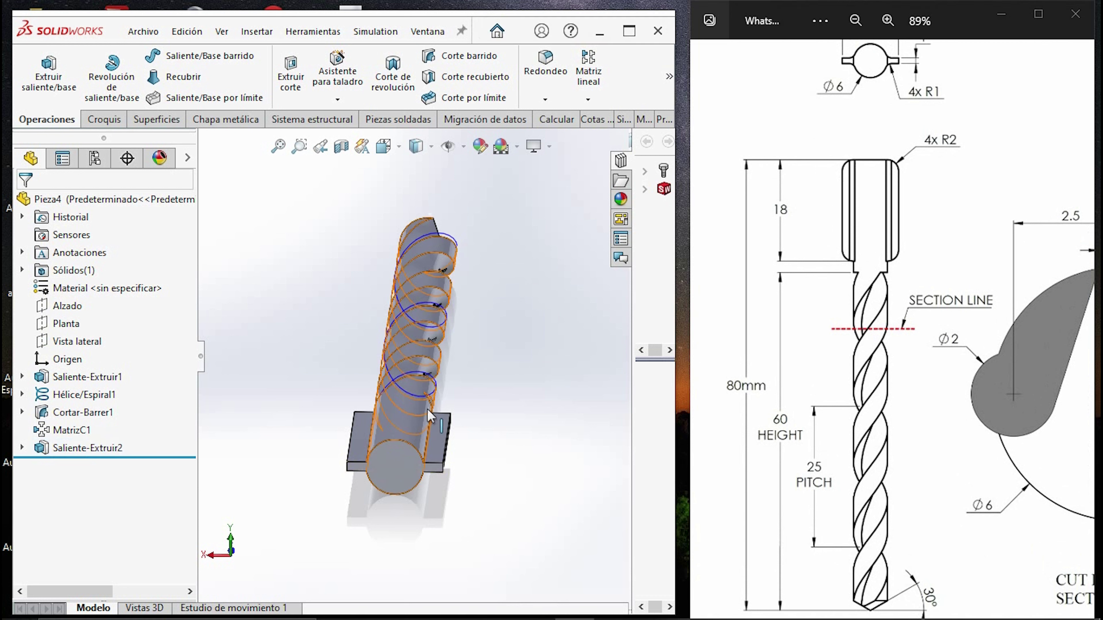
pyautogui.scroll(-4, 415, 450)
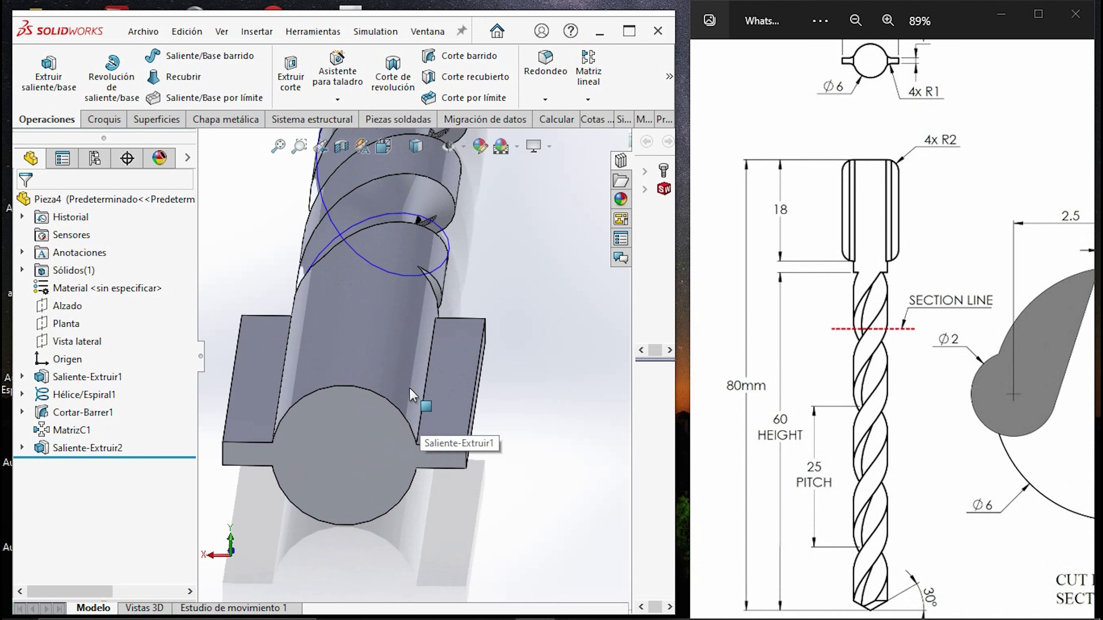
pyautogui.moveTo(419, 409); pyautogui.dragTo(402, 395, button='middle')
pyautogui.scroll(-4, 401, 394)
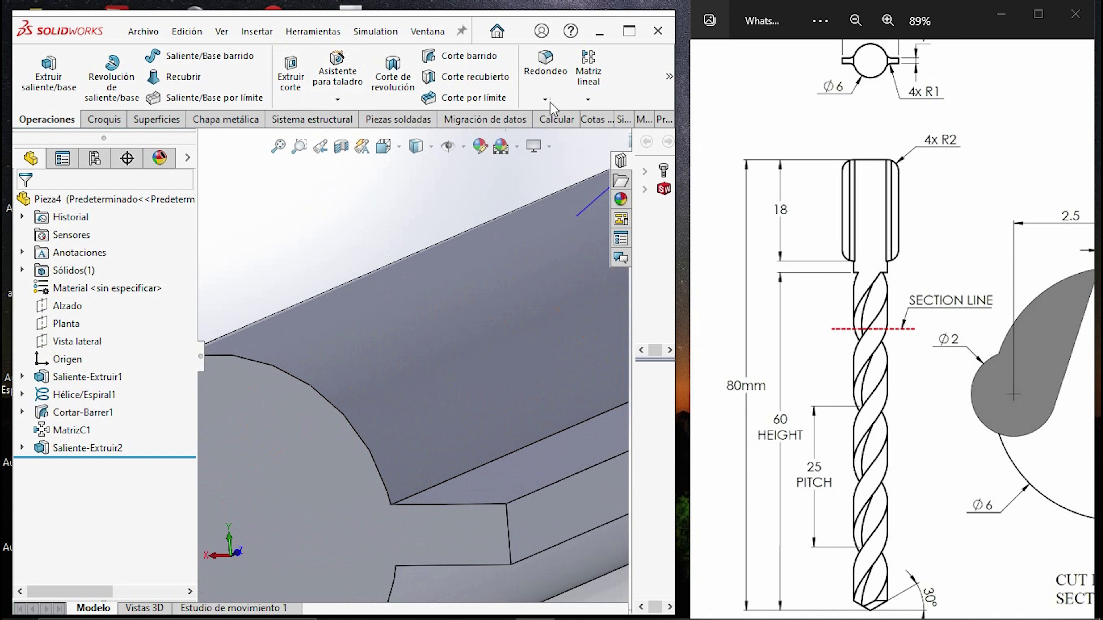
# - Round four long tang-tab edges with a 1 mm fillet, Redondeo1
pyautogui.click(488, 464)
pyautogui.scroll(3, 441, 520)
pyautogui.moveTo(441, 520); pyautogui.dragTo(422, 430, button='middle')
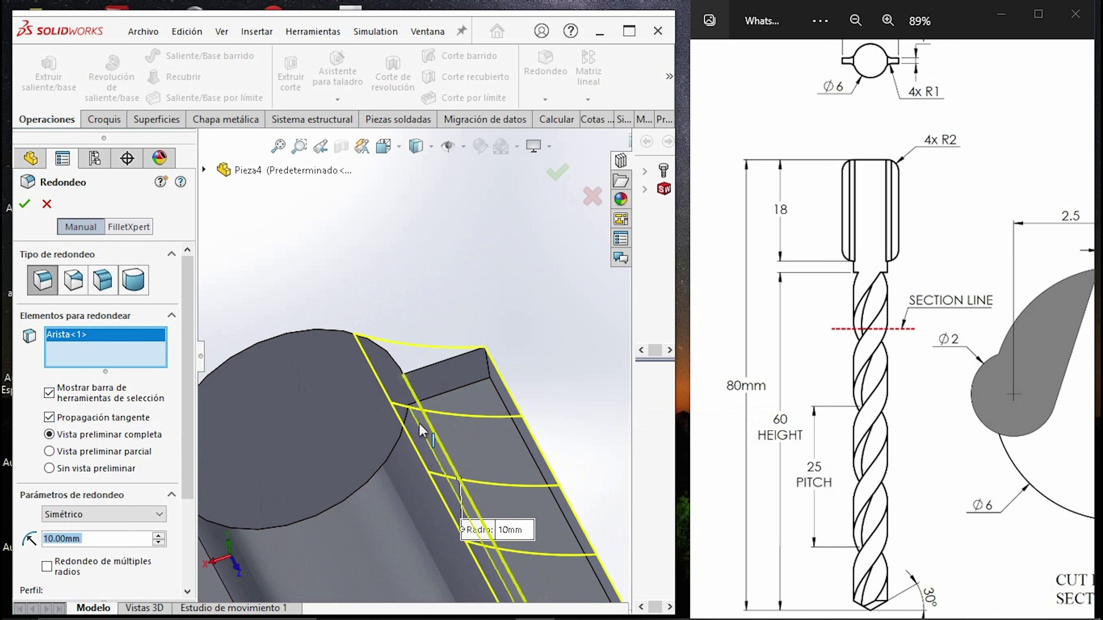
pyautogui.click(422, 430)
pyautogui.moveTo(422, 430); pyautogui.dragTo(272, 459, button='middle')
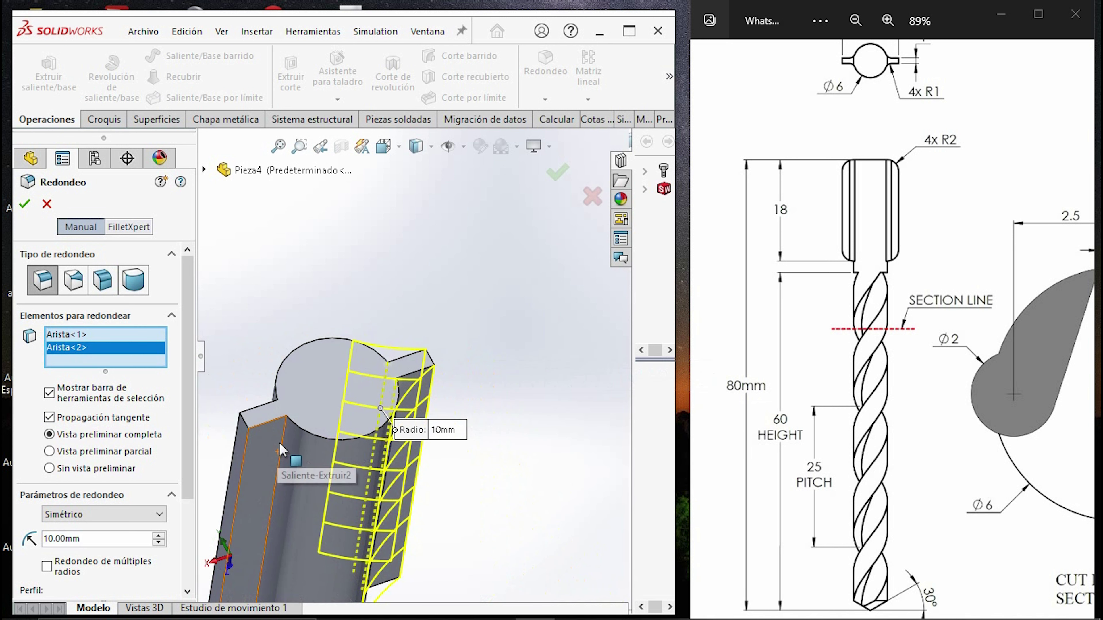
pyautogui.click(274, 431)
pyautogui.moveTo(274, 432); pyautogui.dragTo(272, 410, button='middle')
pyautogui.click(271, 410)
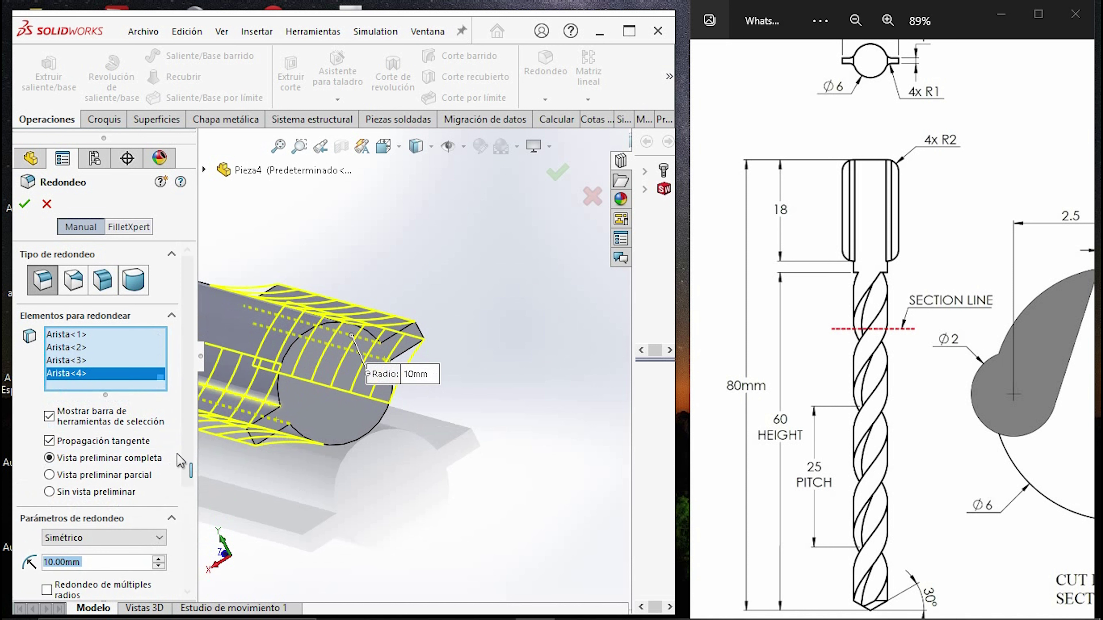
pyautogui.rightClick(53, 565)
pyautogui.moveTo(103, 591)
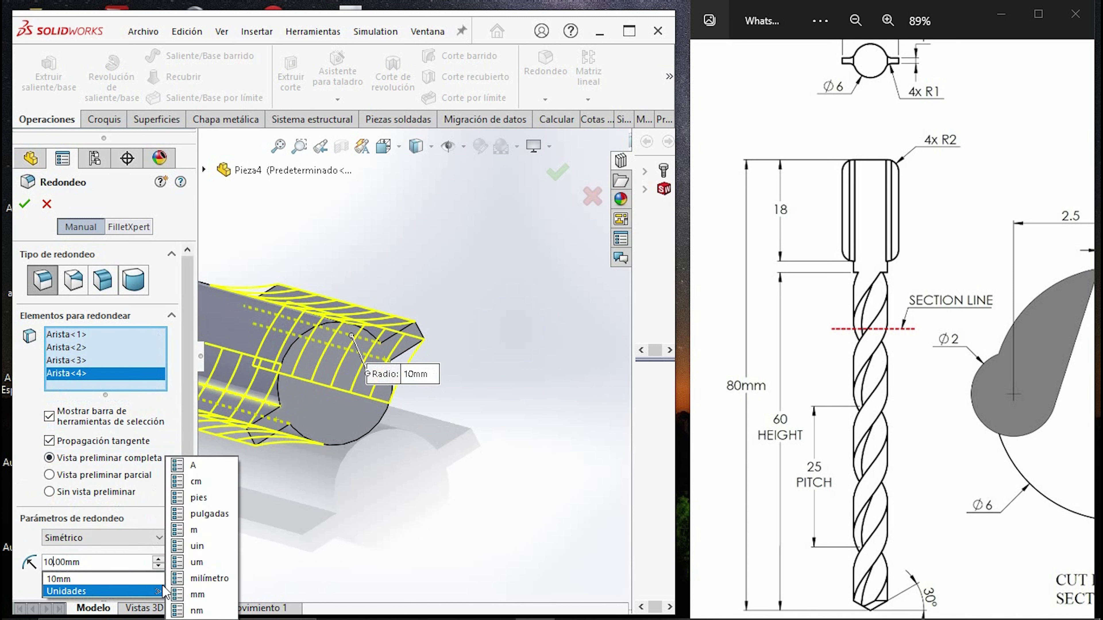
pyautogui.write('1')
pyautogui.press('Return')
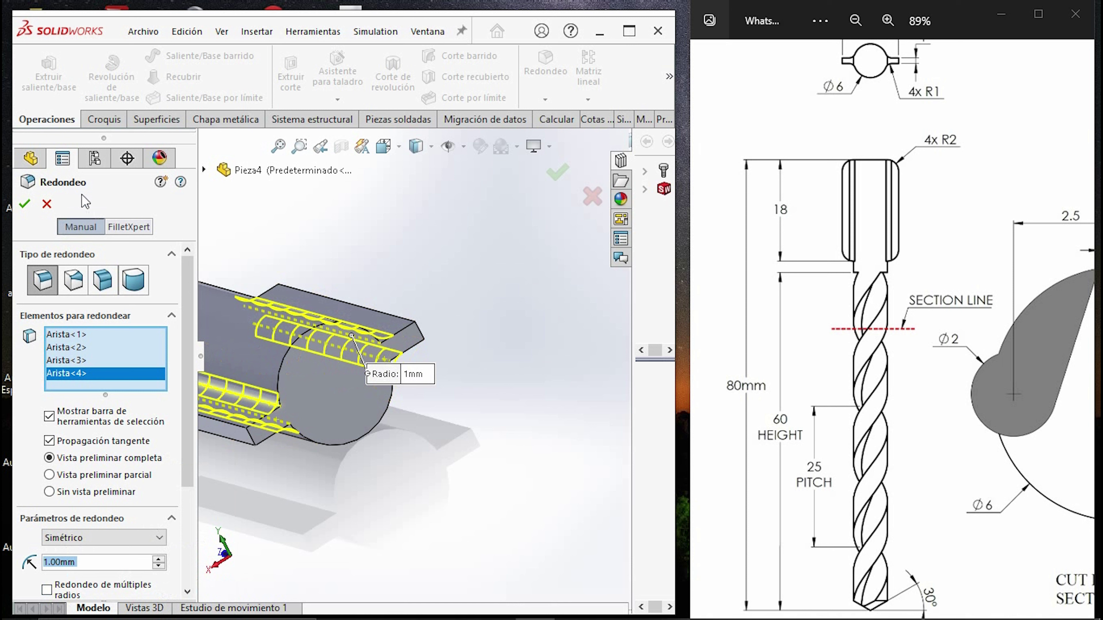
pyautogui.click(25, 204)
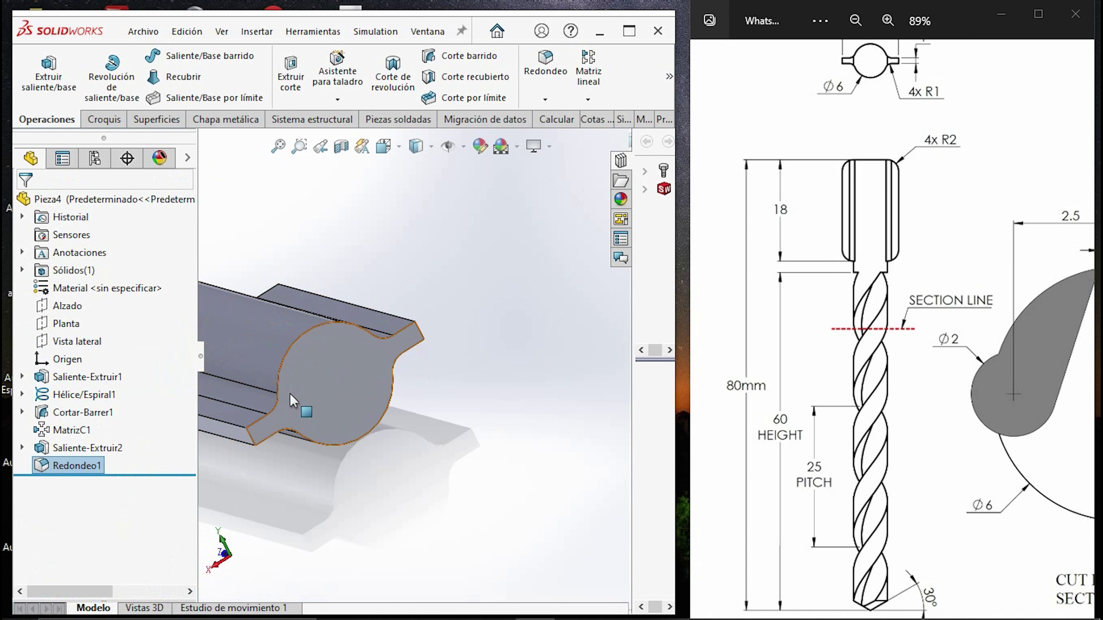
# - Inspect the rounded tang and pick the first edge for a new fillet
pyautogui.moveTo(330, 391); pyautogui.dragTo(324, 417, button='middle')
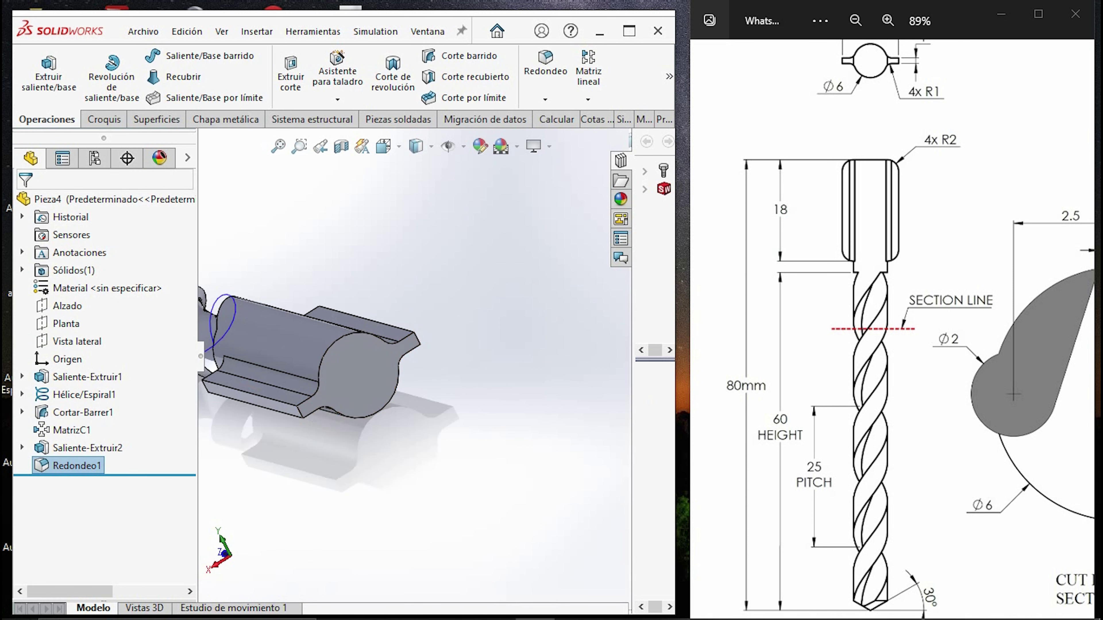
pyautogui.moveTo(391, 304); pyautogui.dragTo(434, 348, button='middle')
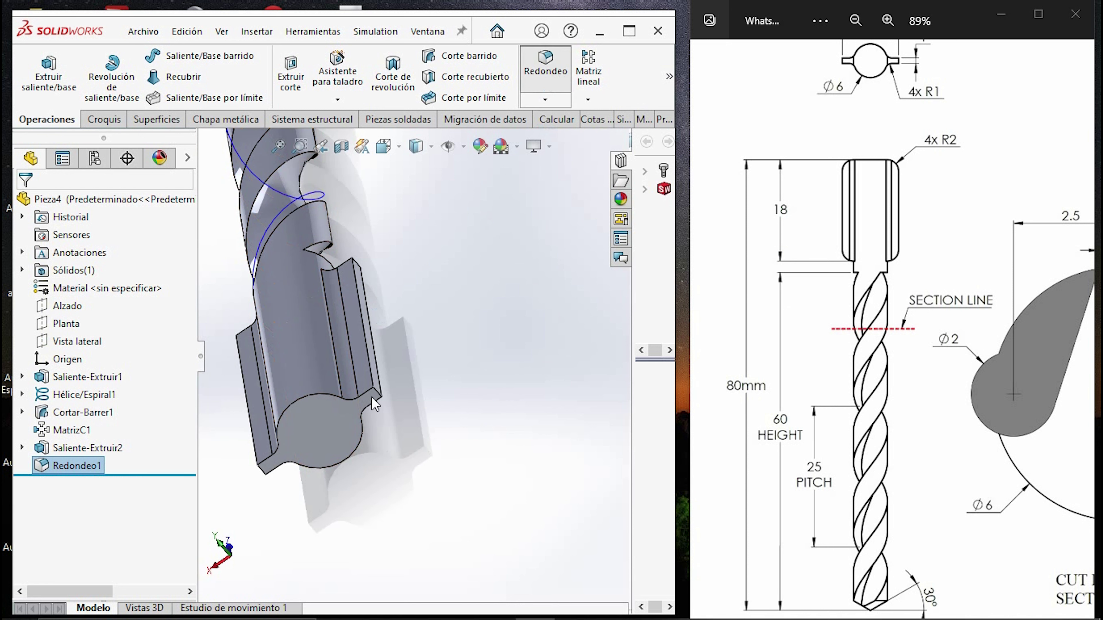
pyautogui.scroll(-2, 380, 396)
pyautogui.click(384, 389)
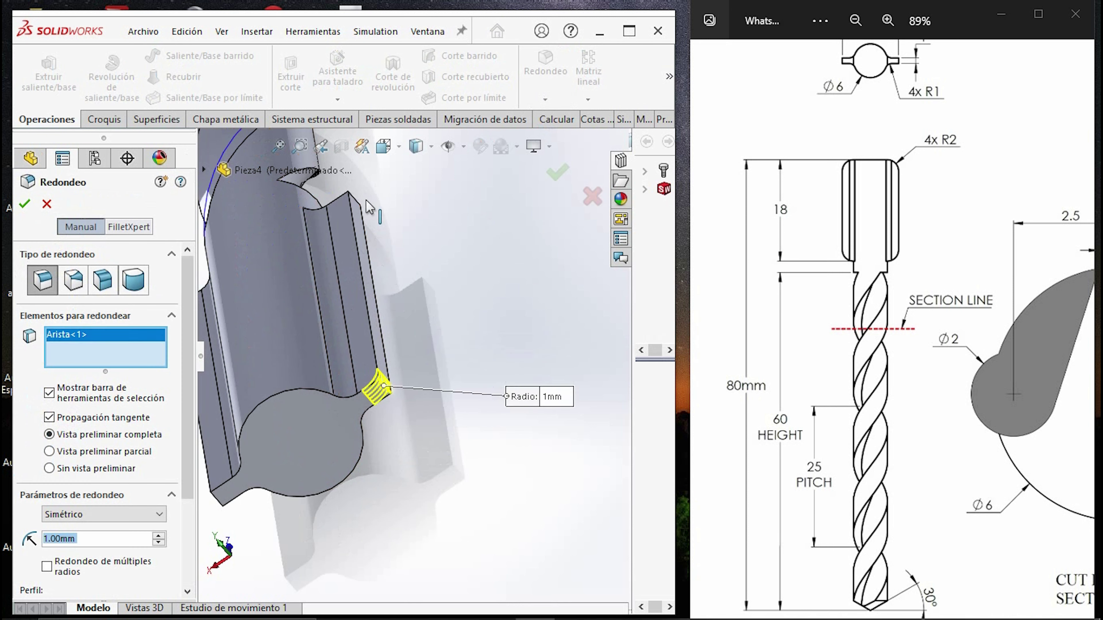
# - Add three more tang edges to the fillet, removing a mistakenly picked groove face
pyautogui.click(356, 204)
pyautogui.moveTo(357, 204); pyautogui.dragTo(317, 439, button='middle')
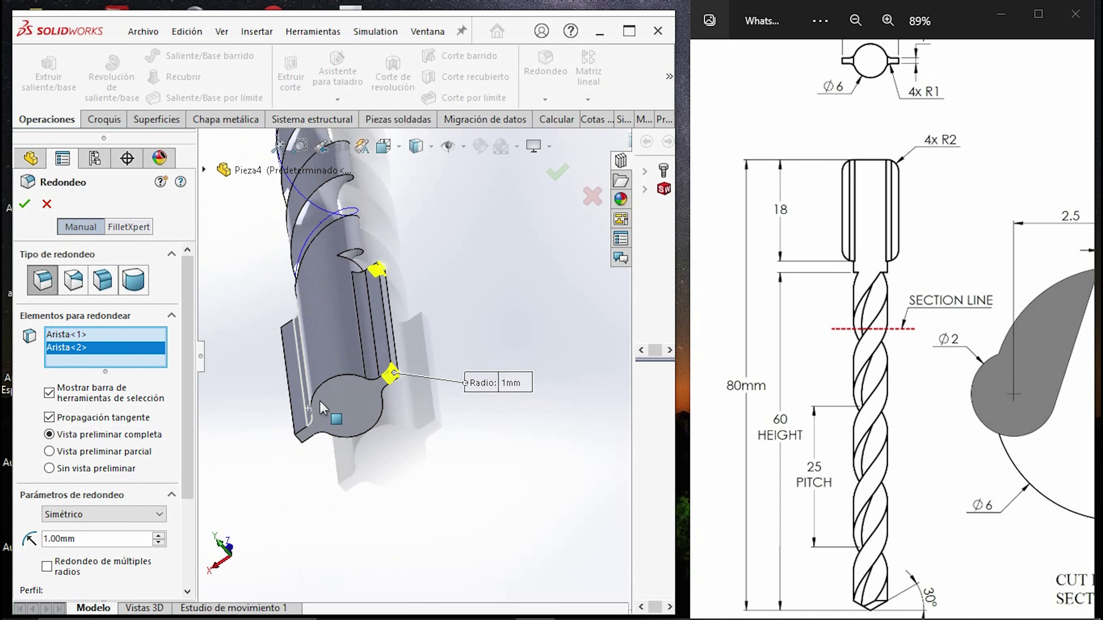
pyautogui.click(317, 439)
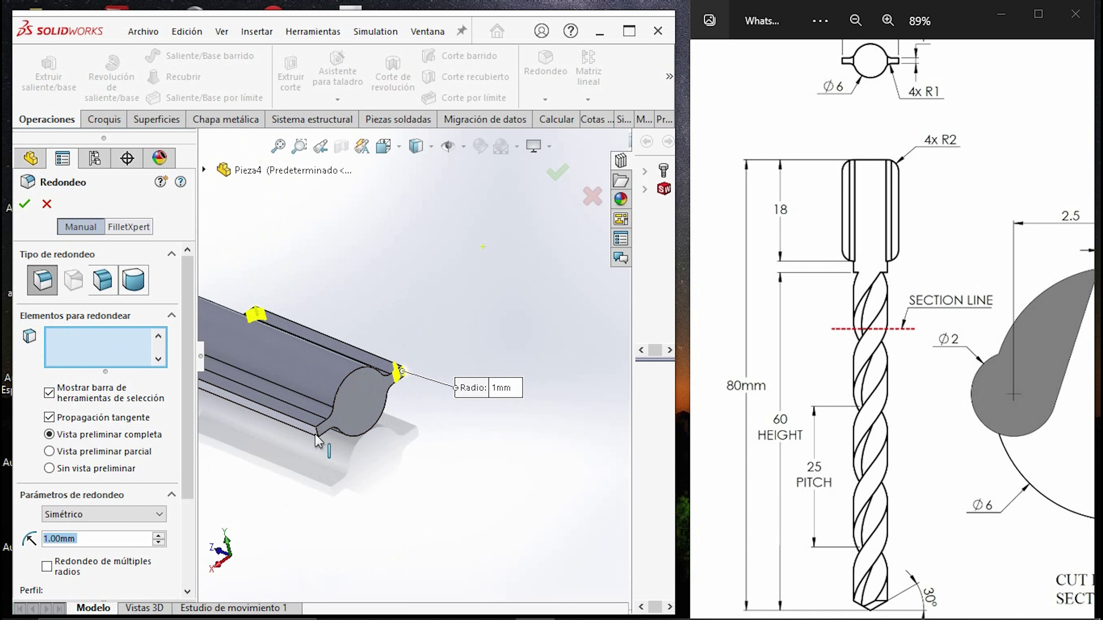
pyautogui.scroll(3, 320, 443)
pyautogui.scroll(-5, 425, 386)
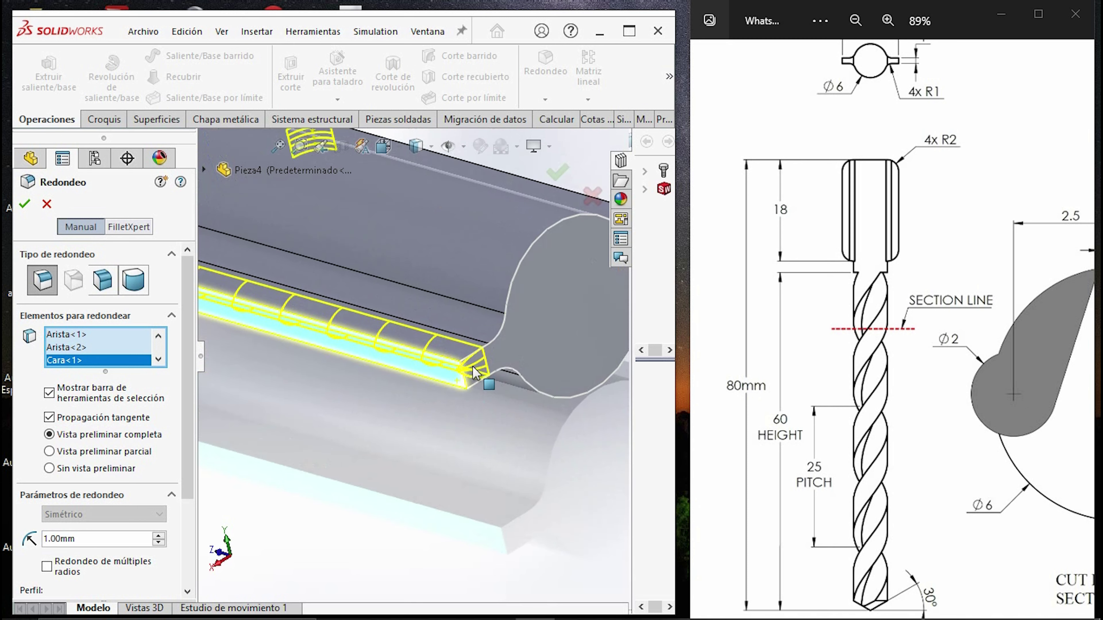
pyautogui.moveTo(426, 387); pyautogui.dragTo(172, 361, button='middle')
pyautogui.rightClick(60, 367)
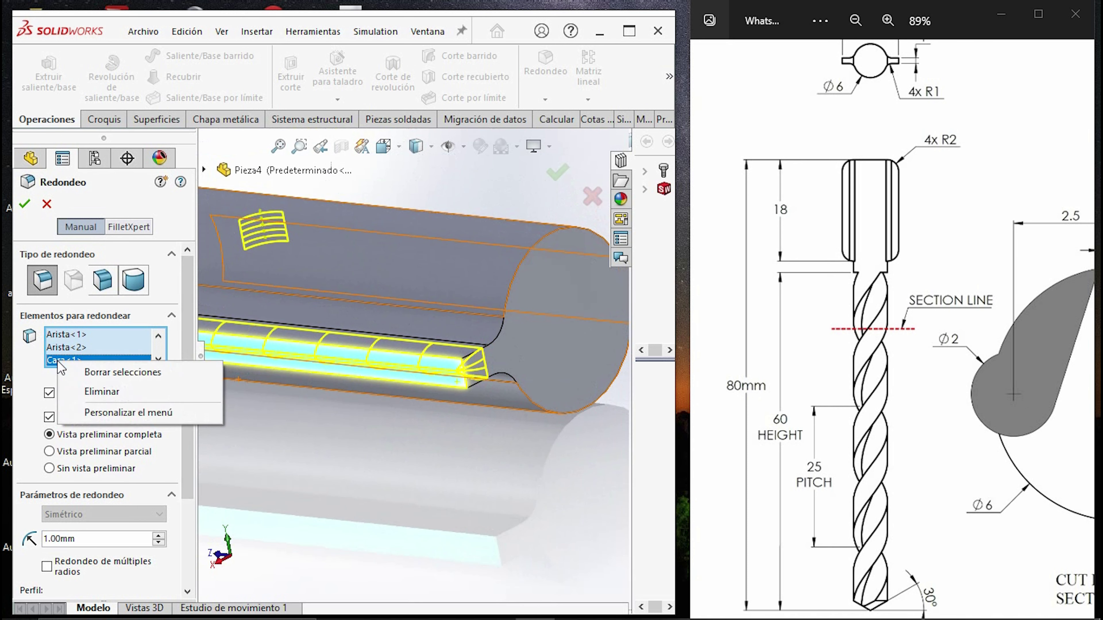
pyautogui.click(107, 391)
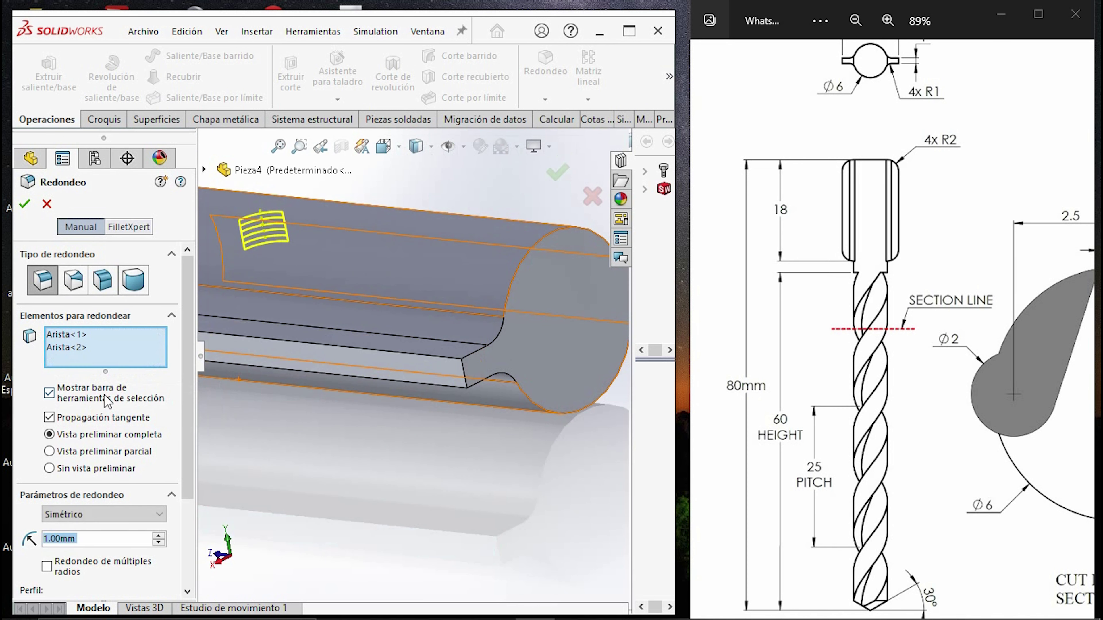
pyautogui.click(466, 381)
pyautogui.moveTo(466, 381)
pyautogui.mouseDown(button='middle')
pyautogui.moveTo(221, 347)
pyautogui.moveTo(248, 343)
pyautogui.mouseUp(button='middle')
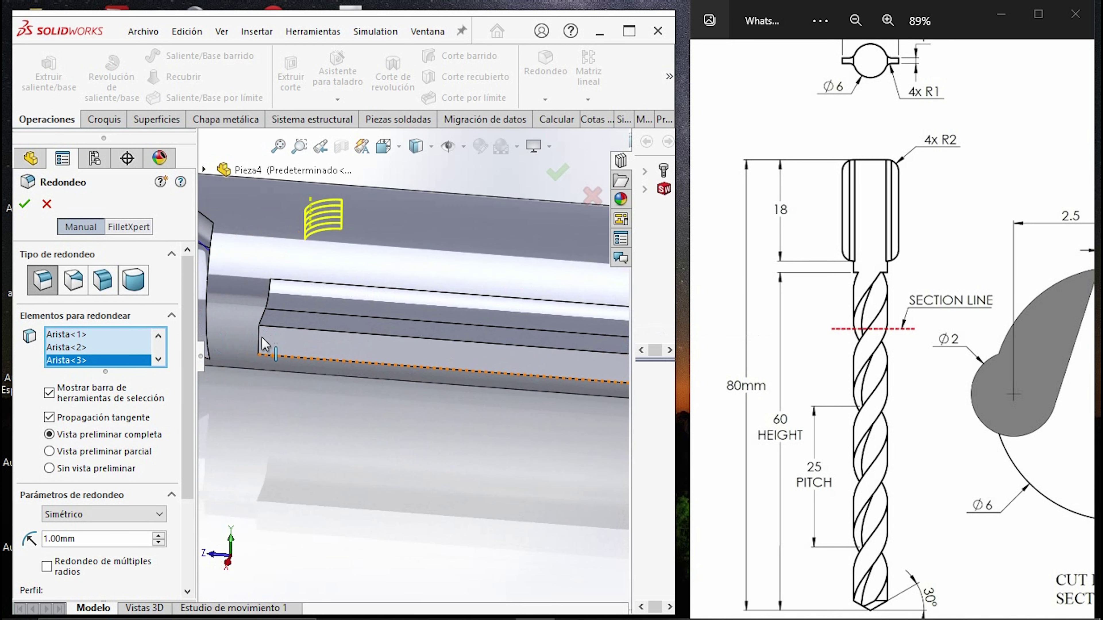
pyautogui.click(260, 345)
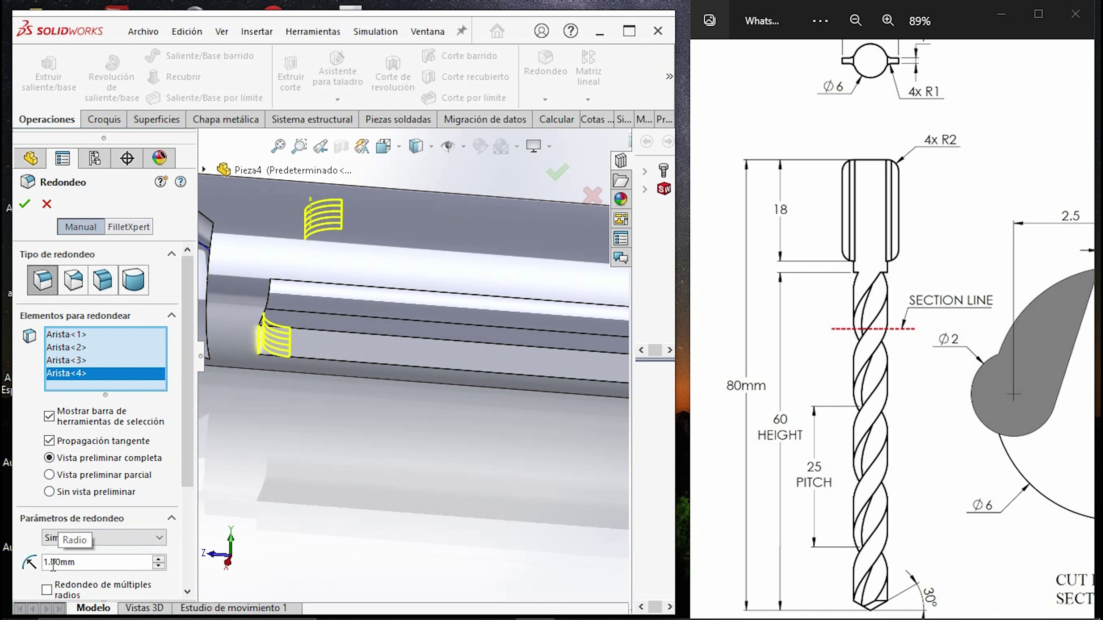
# - Set the fillet radius to 2 mm and accept Redondeo2 on the four edges
pyautogui.click(48, 563)
pyautogui.hotkey('ctrl', 'a')
pyautogui.press('BackSpace')
pyautogui.write('2')
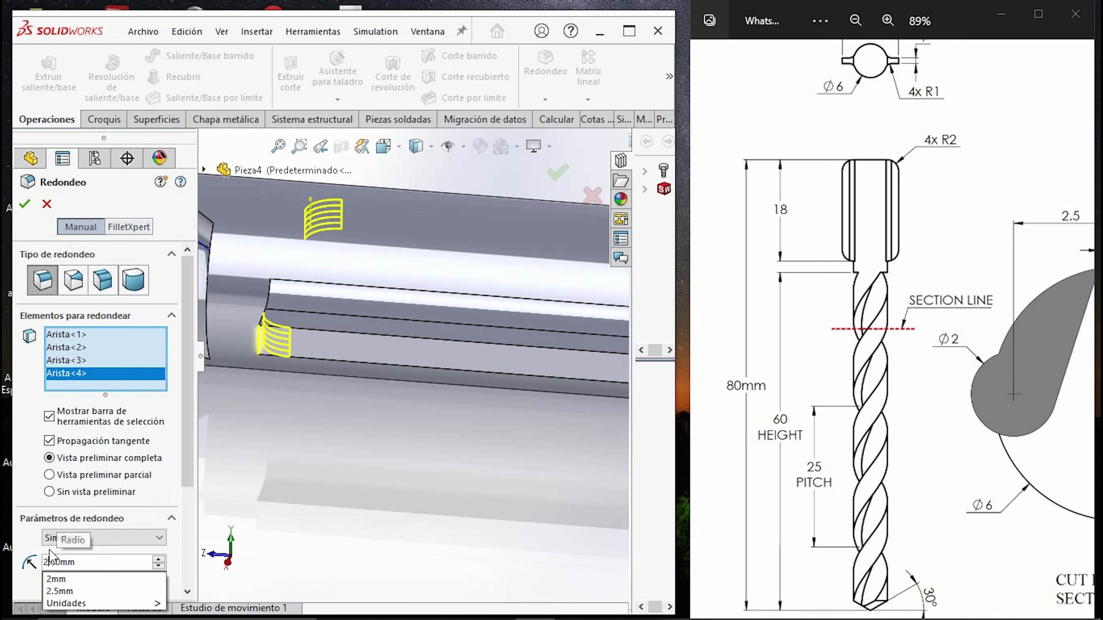
pyautogui.press('Return')
pyautogui.click(24, 204)
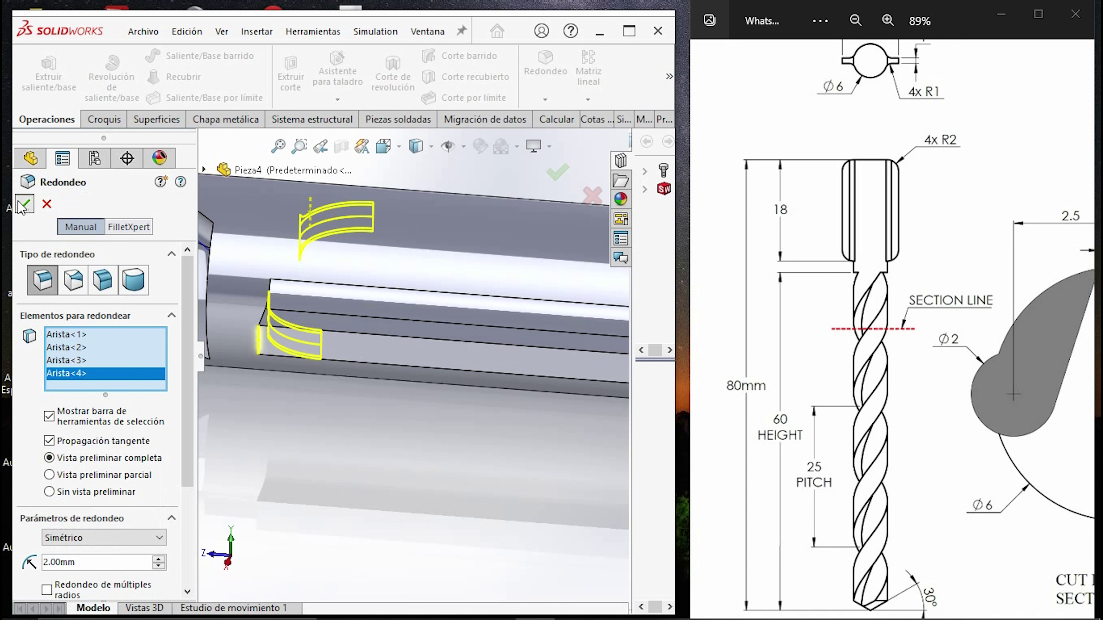
pyautogui.scroll(5, 463, 423)
pyautogui.moveTo(463, 424); pyautogui.dragTo(482, 397, button='middle')
pyautogui.scroll(3, 482, 398)
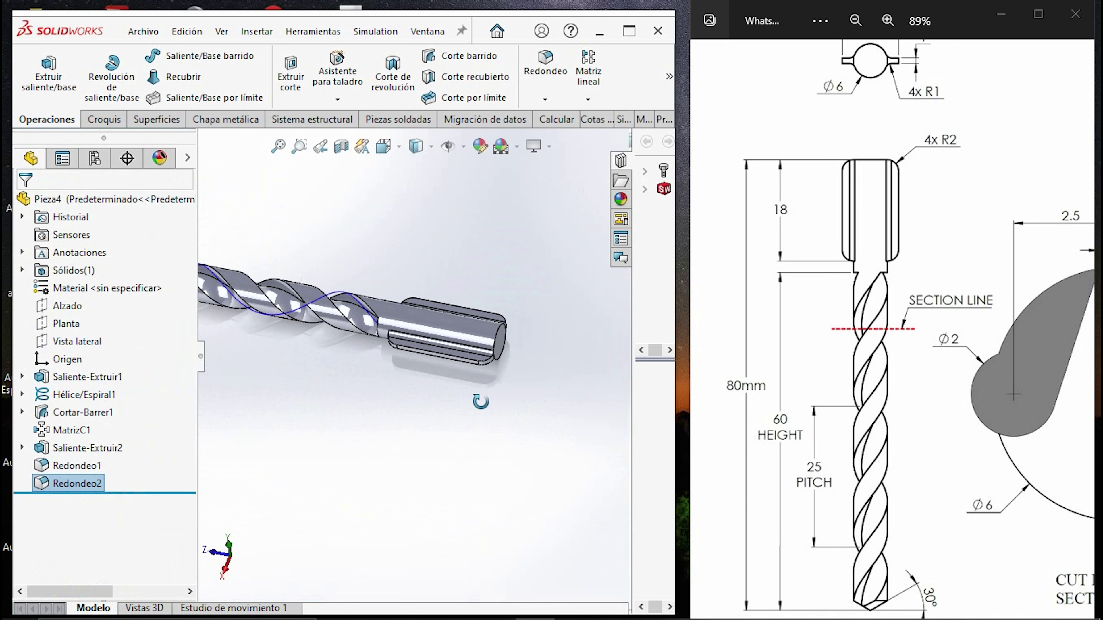
# - Show the drawing's 30° tip, snap the drill to Right then Top view, and select Planta
pyautogui.moveTo(962, 300); pyautogui.dragTo(909, 200)
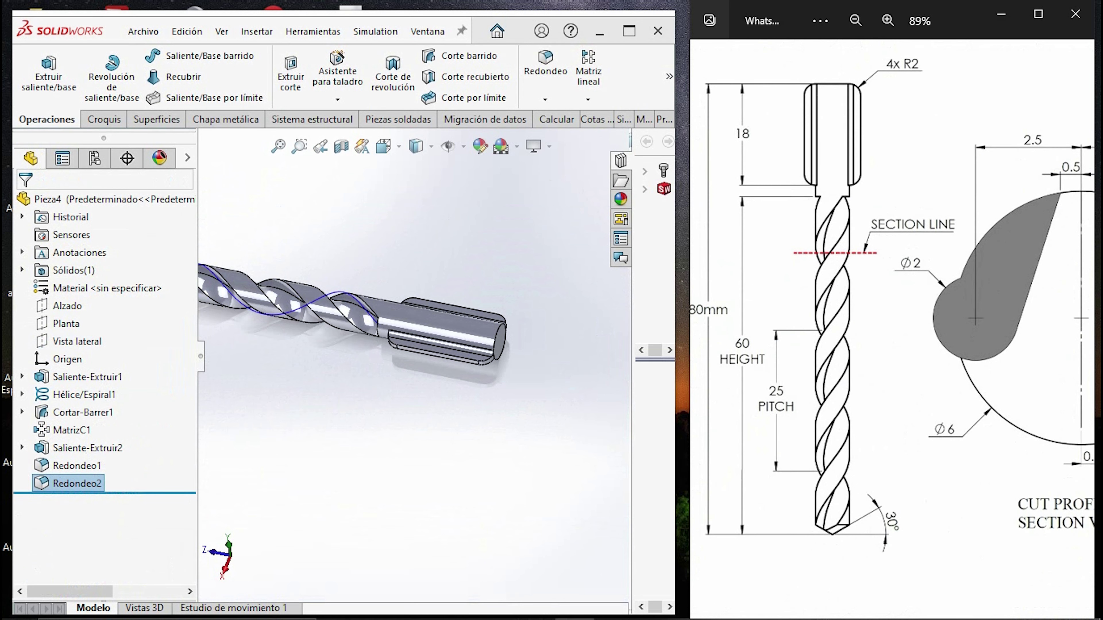
pyautogui.scroll(-3, 892, 282)
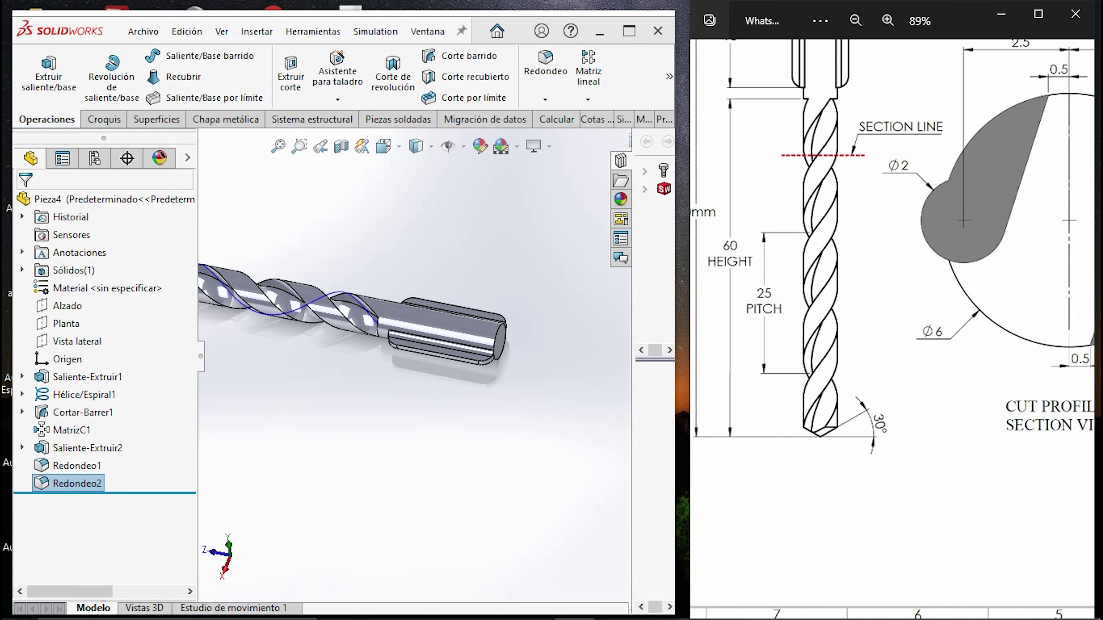
pyautogui.scroll(3, 323, 341)
pyautogui.moveTo(323, 340); pyautogui.dragTo(355, 335, button='middle')
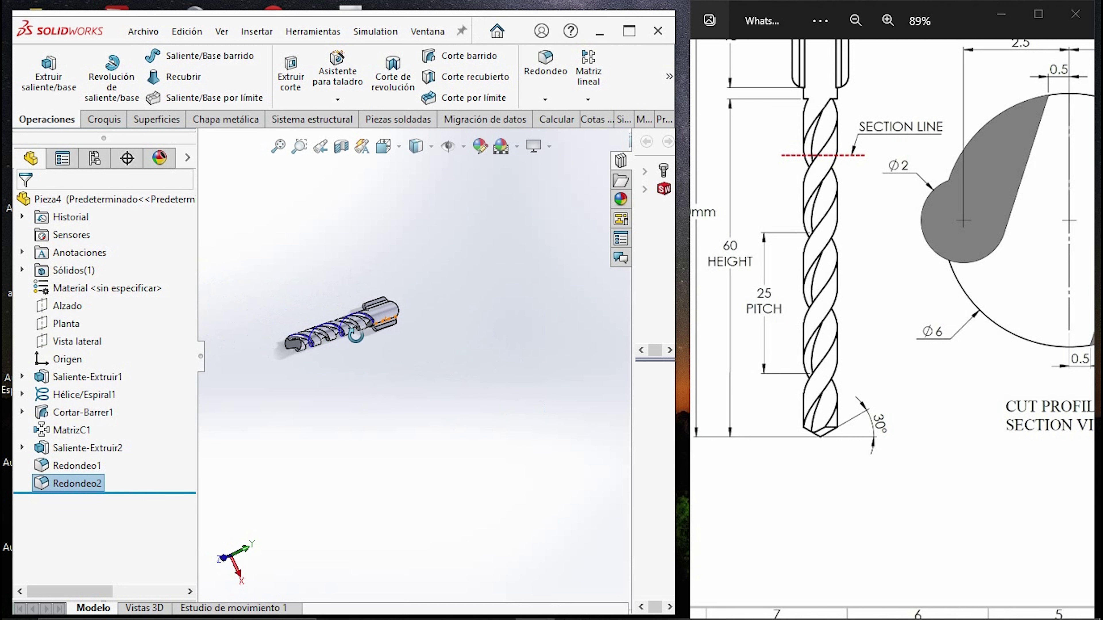
pyautogui.scroll(-3, 293, 333)
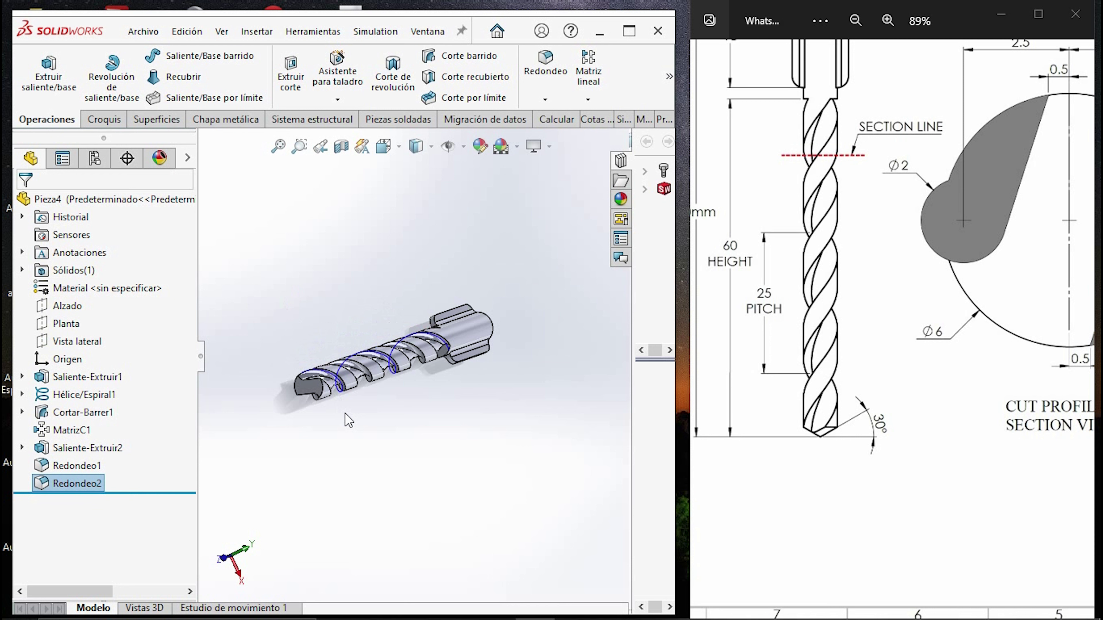
pyautogui.hotkey('ctrl', '4')
pyautogui.hotkey('ctrl', '5')
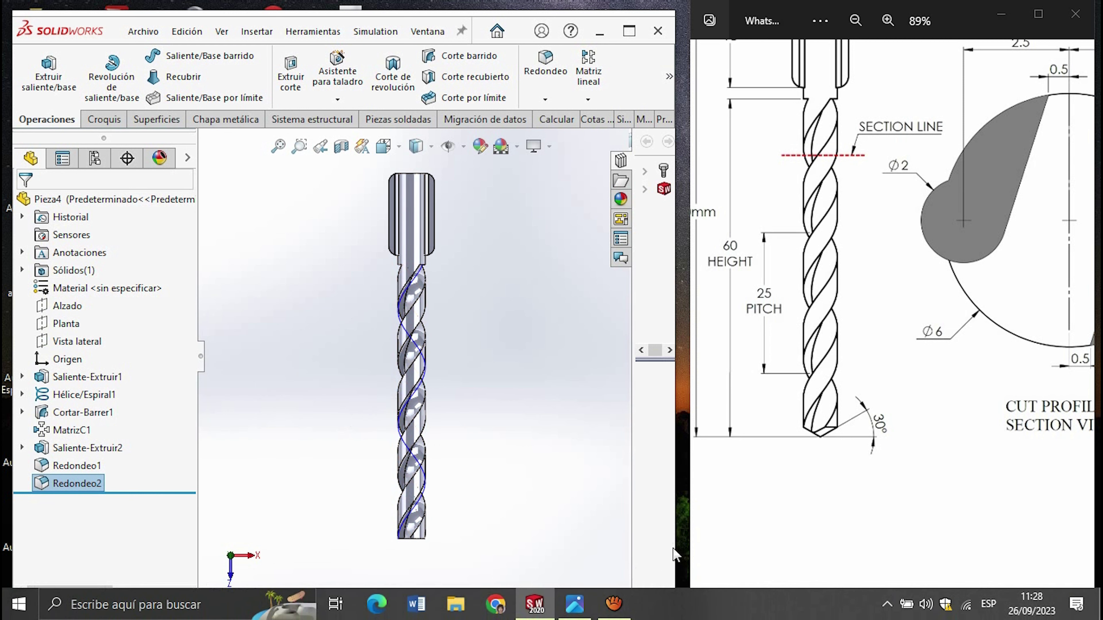
pyautogui.scroll(-1, 758, 609)
pyautogui.scroll(-2, 431, 580)
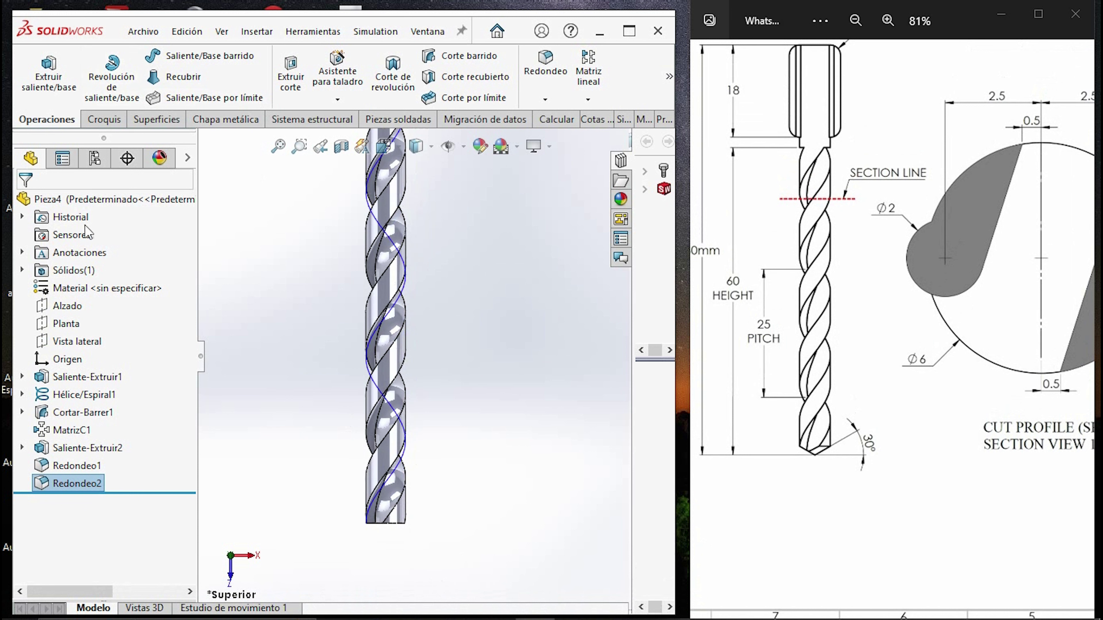
pyautogui.click(46, 328)
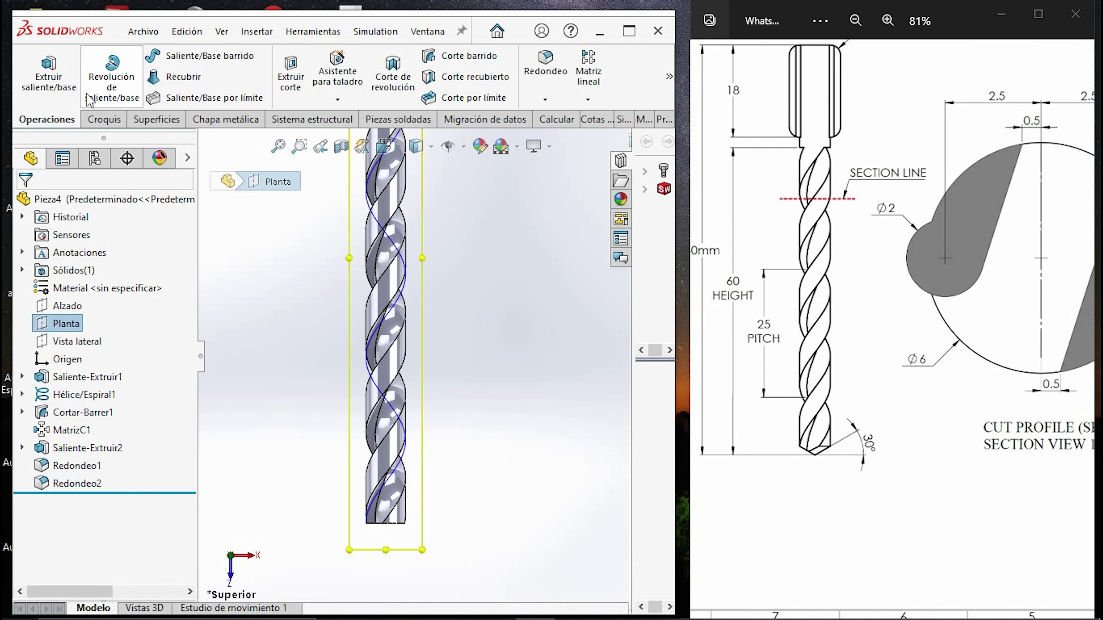
# - Sketch a closed four-sided line profile with a slanted edge at the drill's tip on Planta
pyautogui.click(104, 119)
pyautogui.click(37, 67)
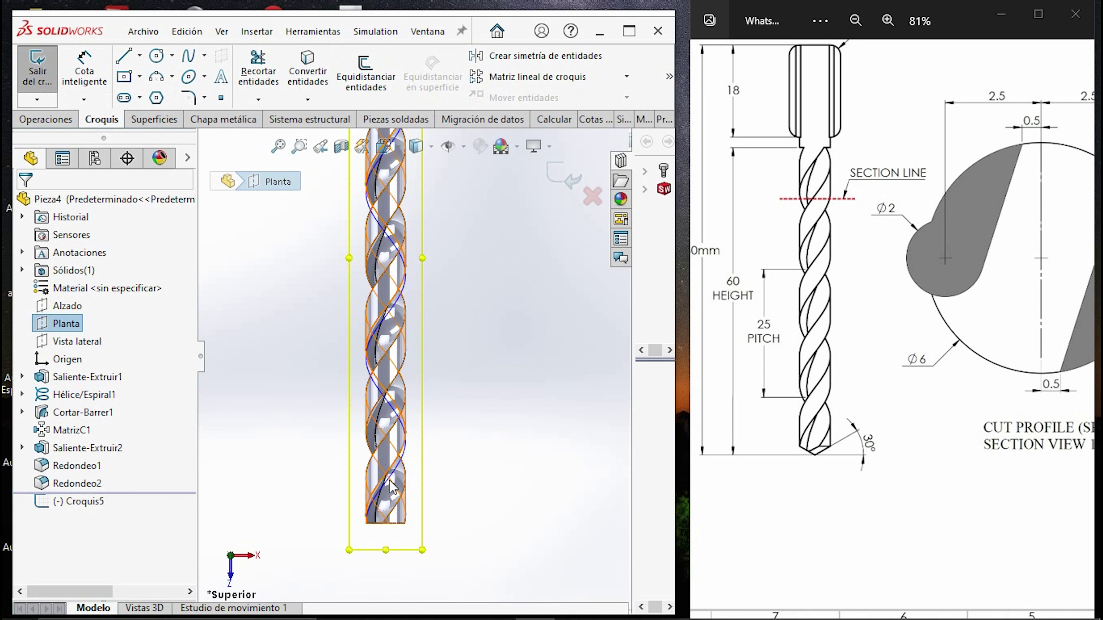
pyautogui.click(124, 56)
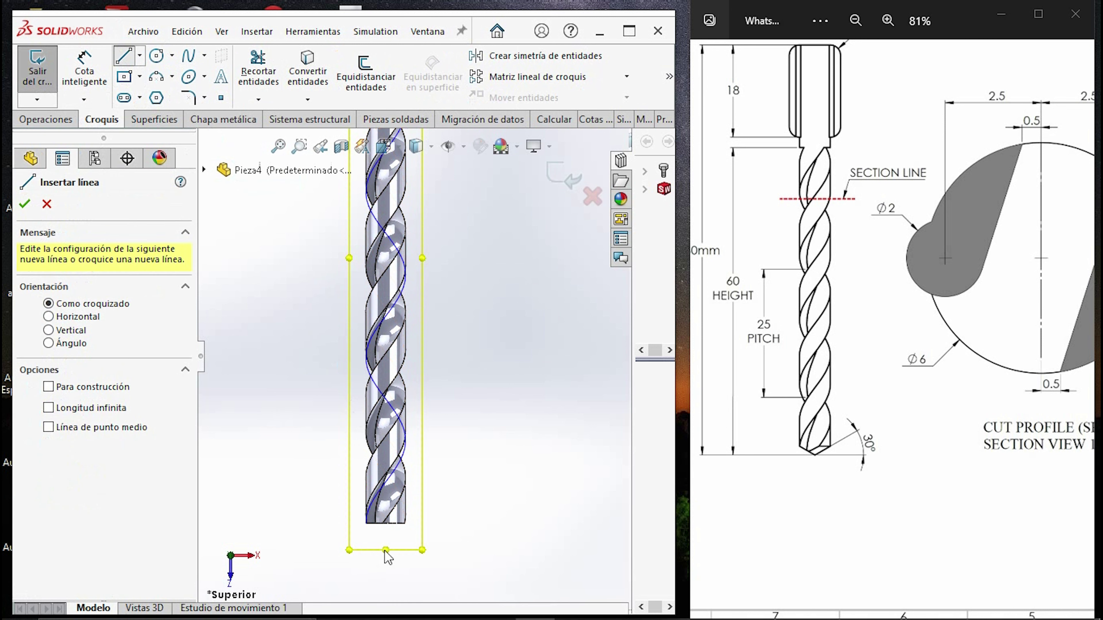
pyautogui.scroll(-5, 386, 517)
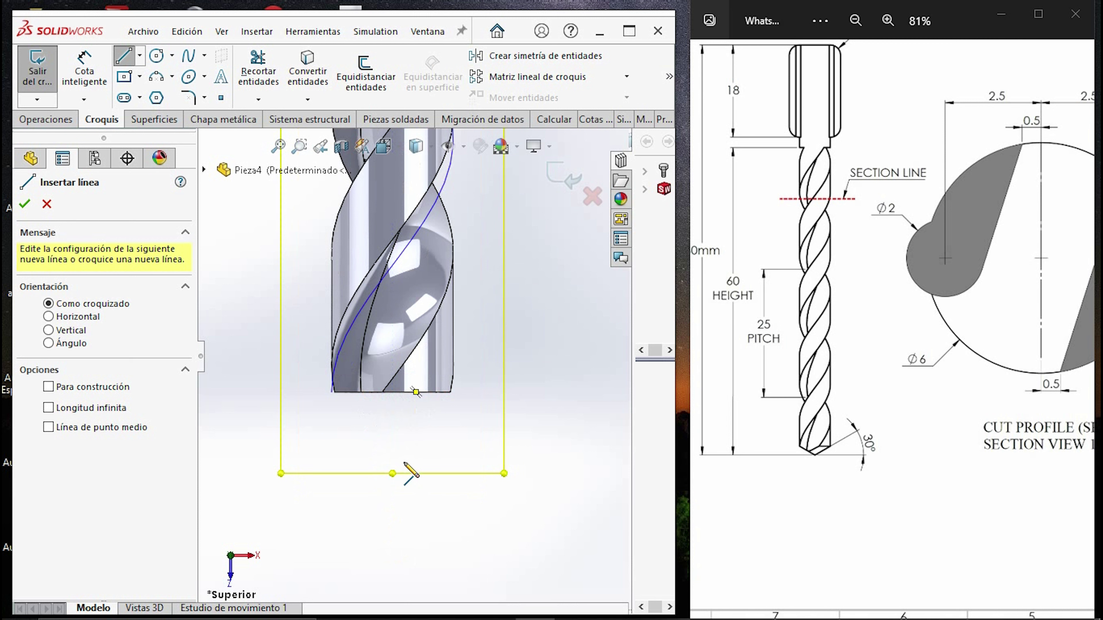
pyautogui.click(392, 424)
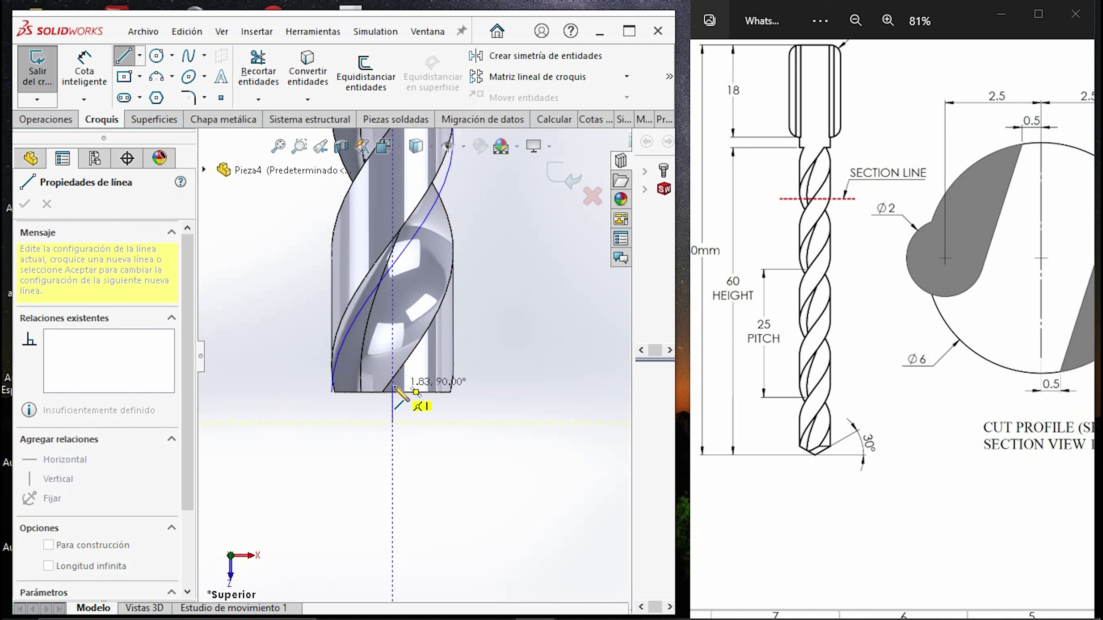
pyautogui.click(393, 392)
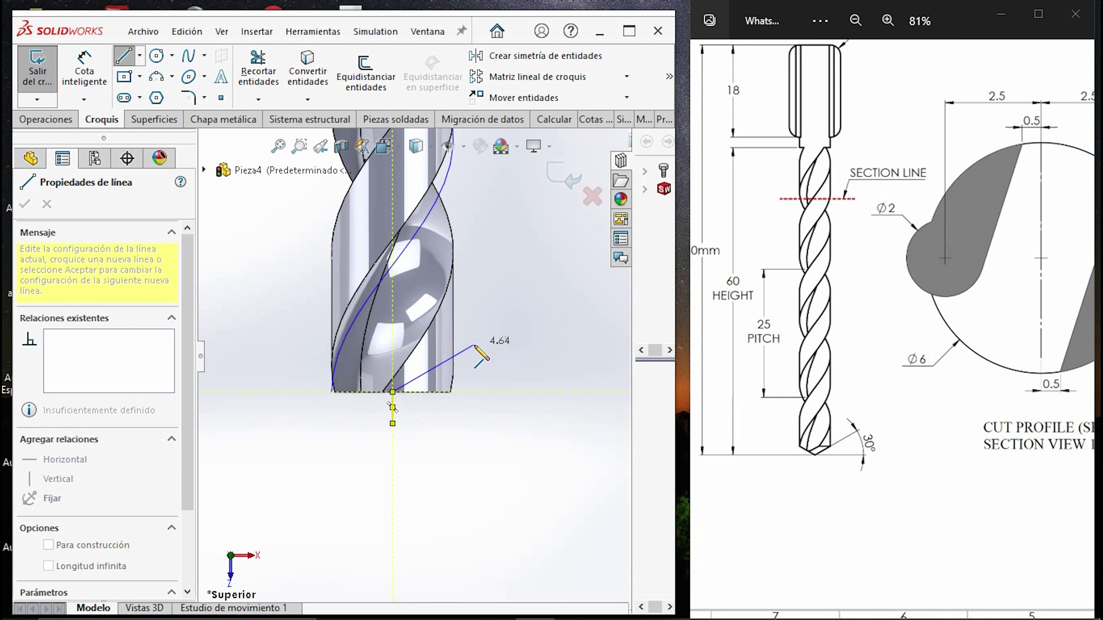
pyautogui.click(486, 342)
pyautogui.click(486, 424)
pyautogui.click(393, 424)
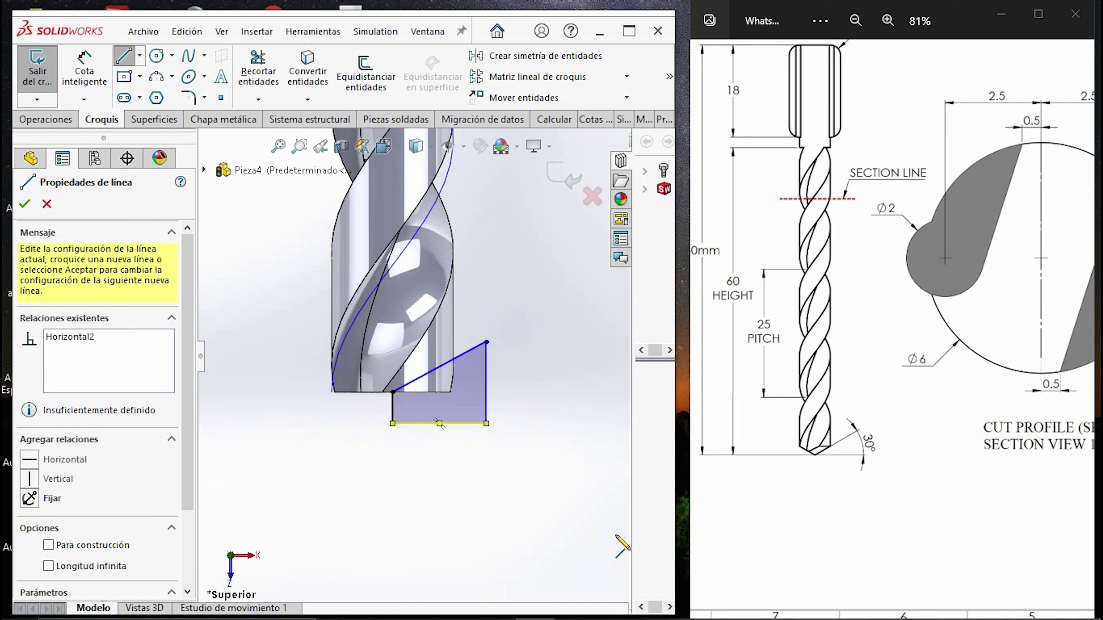
# - Dimension the slanted edge at 30° from the profile's bottom edge
pyautogui.click(84, 69)
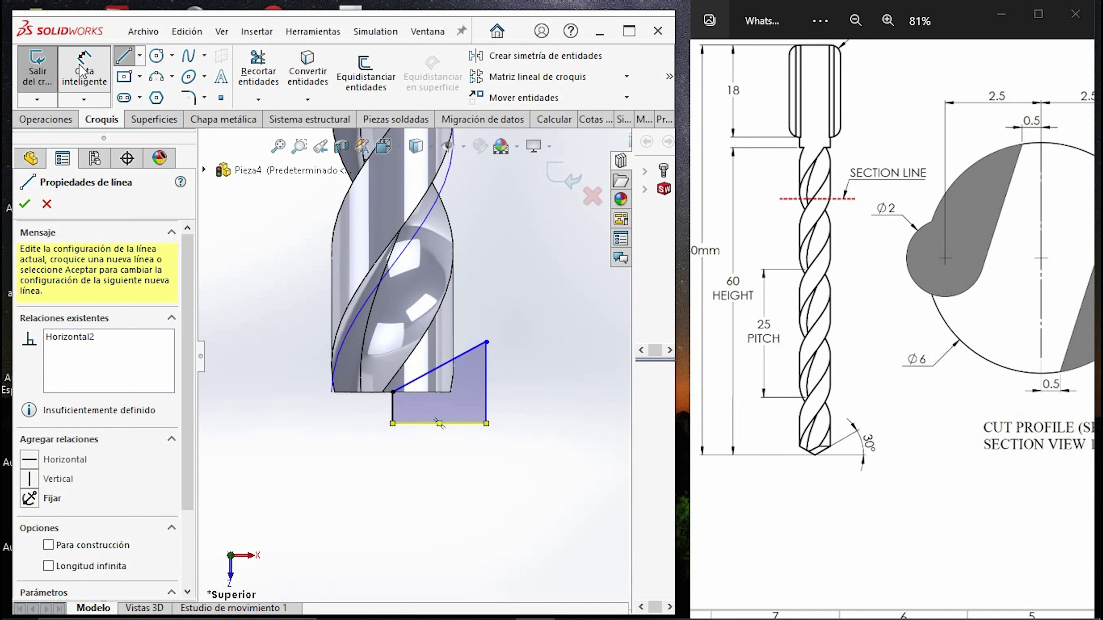
pyautogui.click(445, 364)
pyautogui.click(440, 392)
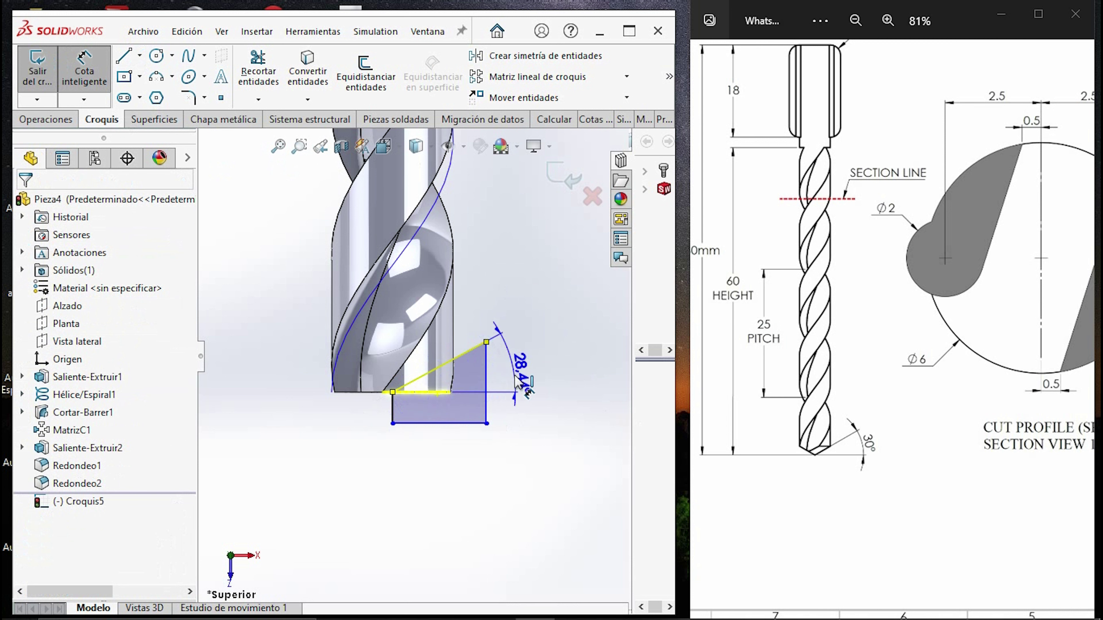
pyautogui.click(550, 379)
pyautogui.write('30')
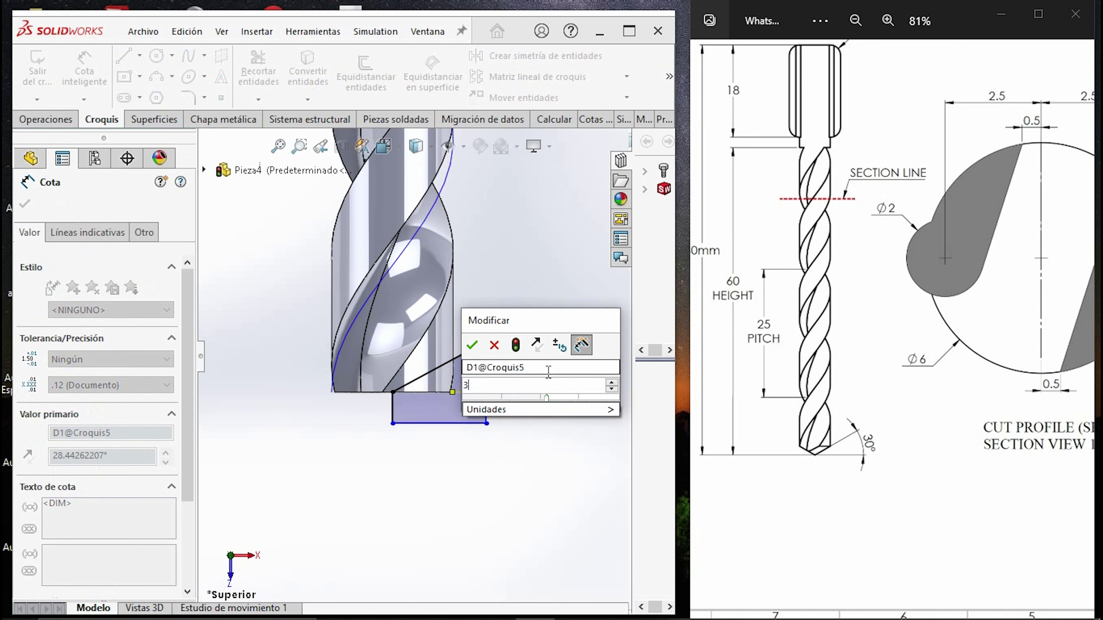
pyautogui.press('Return')
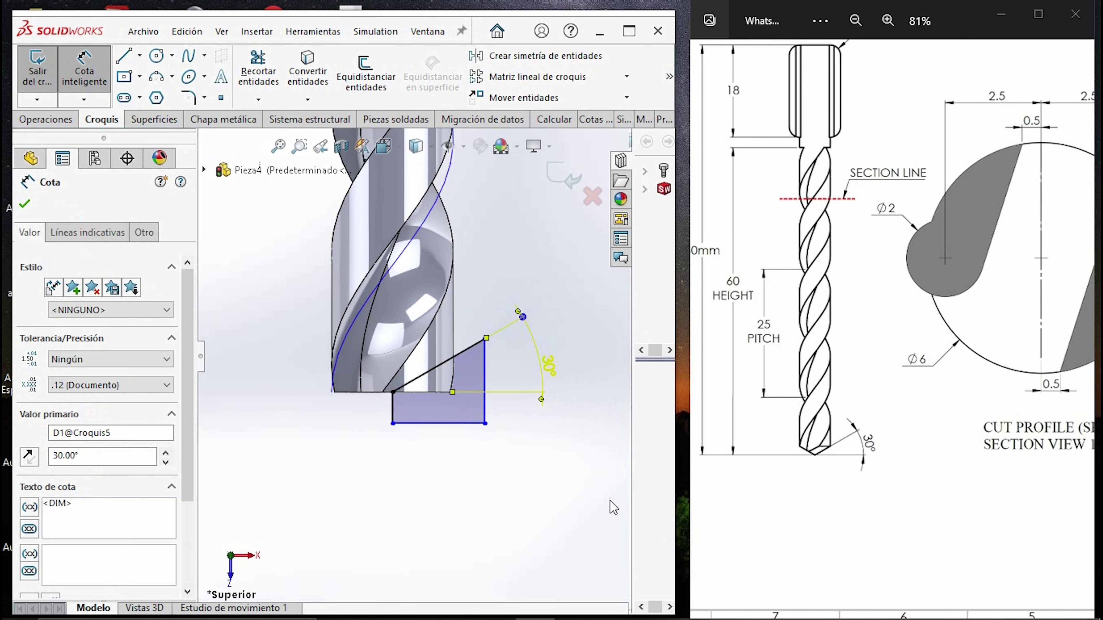
pyautogui.click(27, 205)
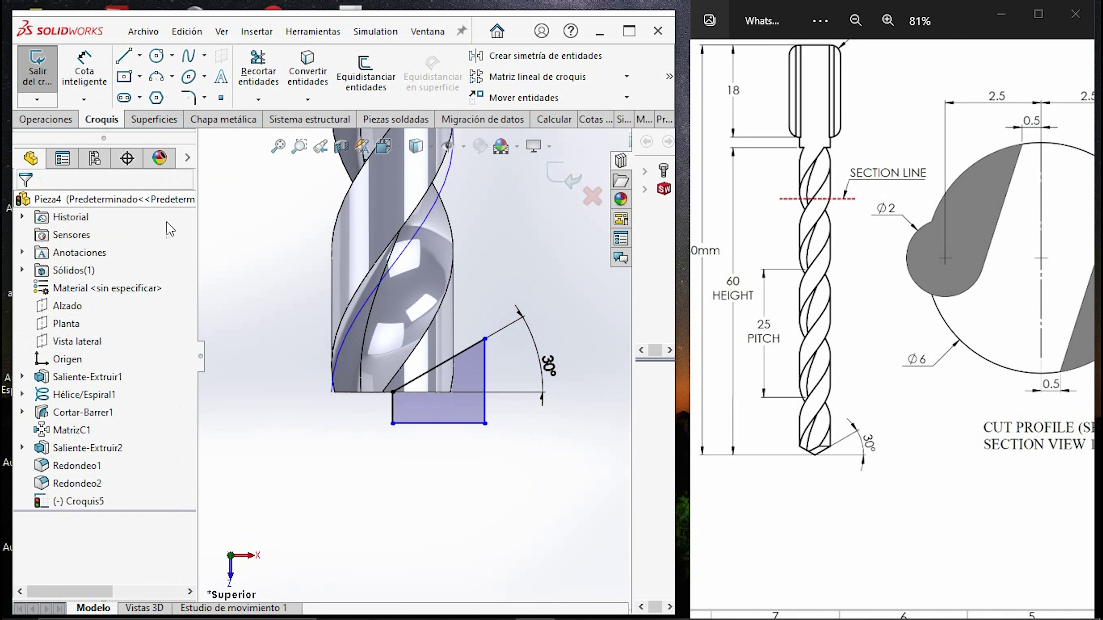
pyautogui.click(46, 119)
pyautogui.click(403, 86)
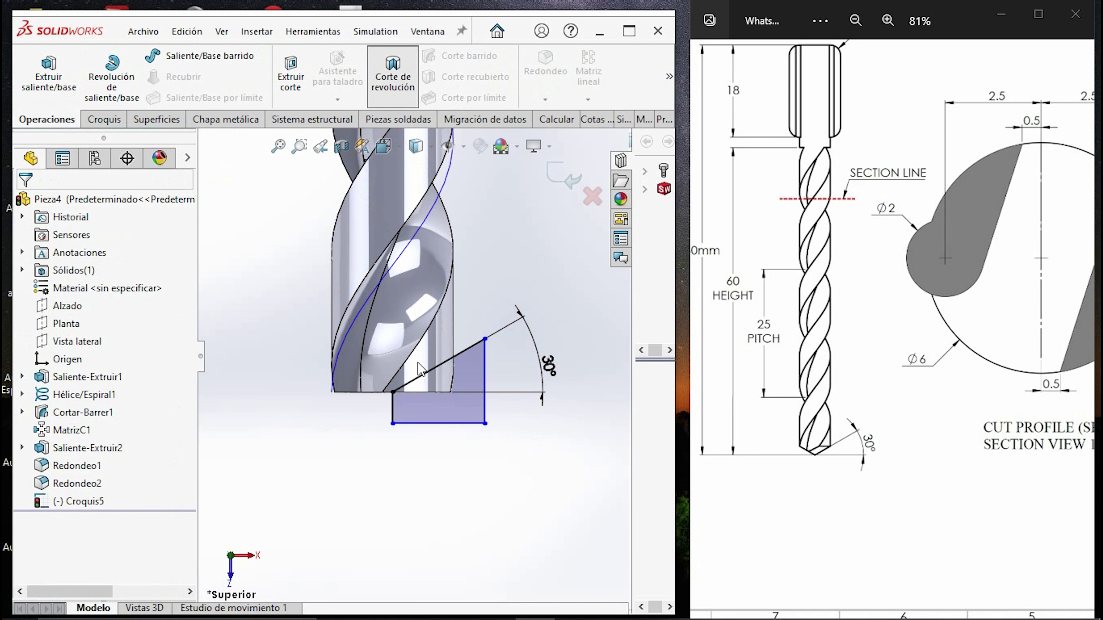
# - Revolve the tip profile 360° about Línea1 after clearing the wrongly picked Línea4 axis
pyautogui.click(463, 391)
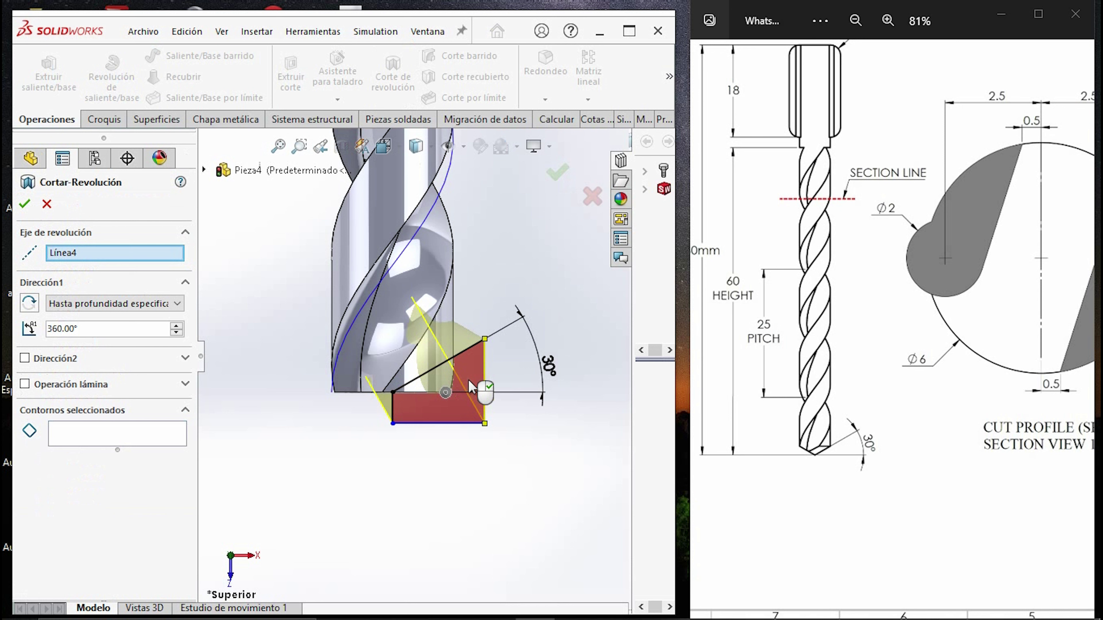
pyautogui.moveTo(468, 379)
pyautogui.mouseDown(button='middle')
pyautogui.moveTo(395, 428)
pyautogui.moveTo(615, 345)
pyautogui.moveTo(463, 444)
pyautogui.moveTo(492, 382)
pyautogui.moveTo(111, 300)
pyautogui.mouseUp(button='middle')
pyautogui.rightClick(100, 255)
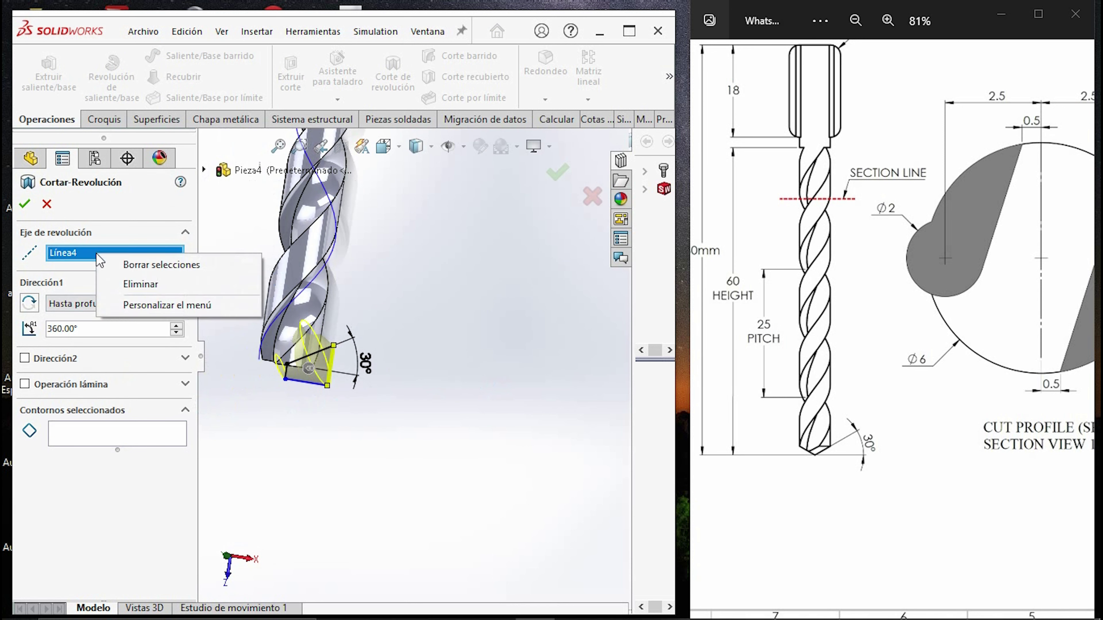
pyautogui.click(128, 265)
pyautogui.scroll(-2, 290, 386)
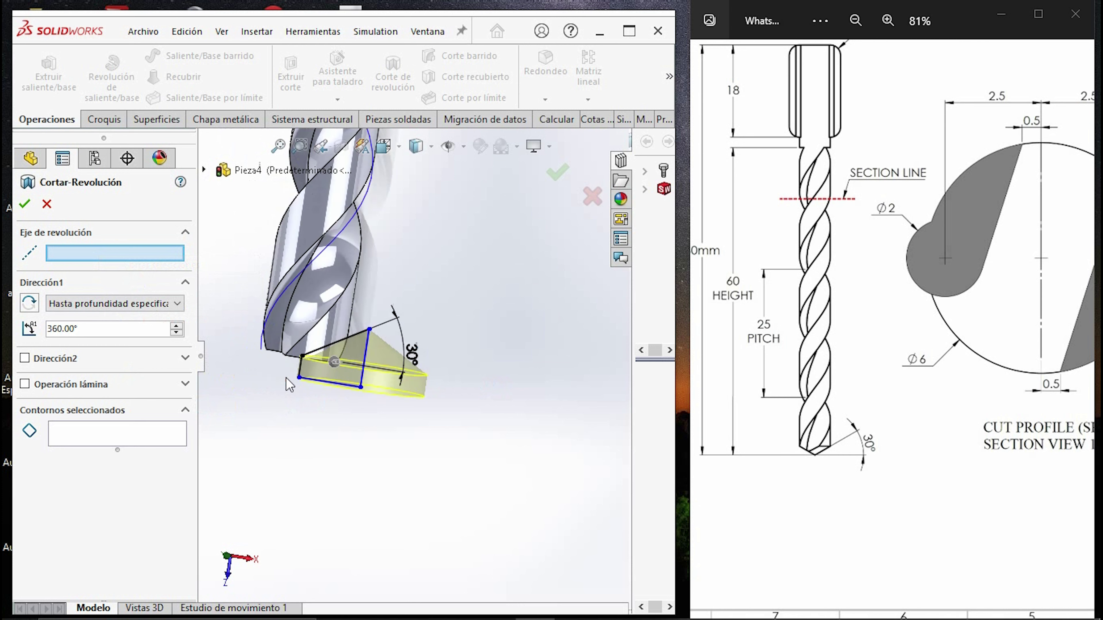
pyautogui.scroll(-3, 290, 386)
pyautogui.click(352, 349)
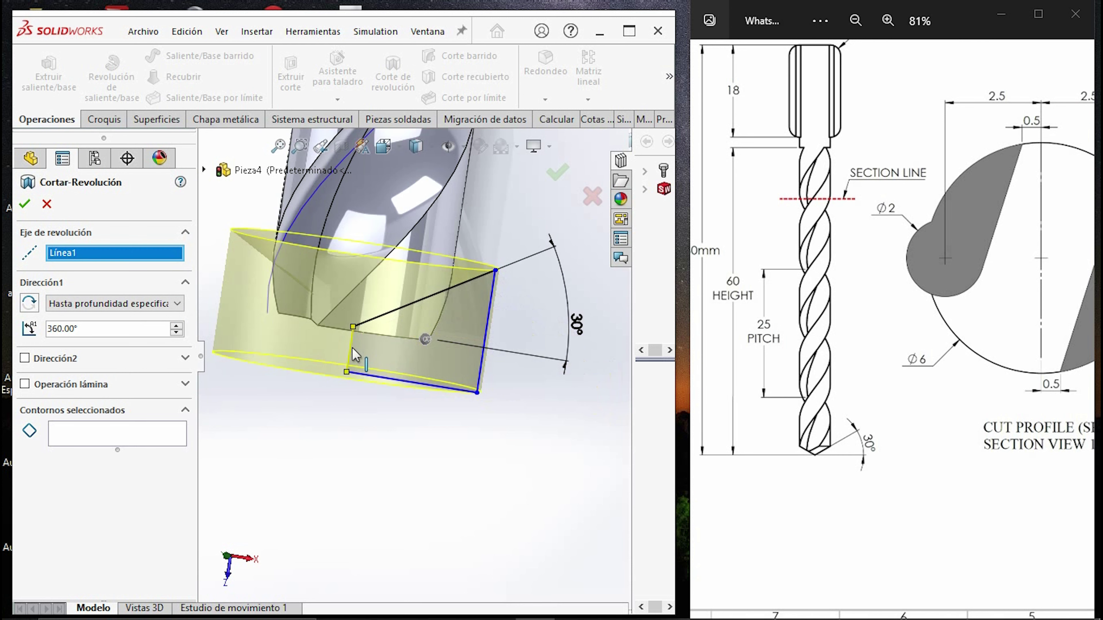